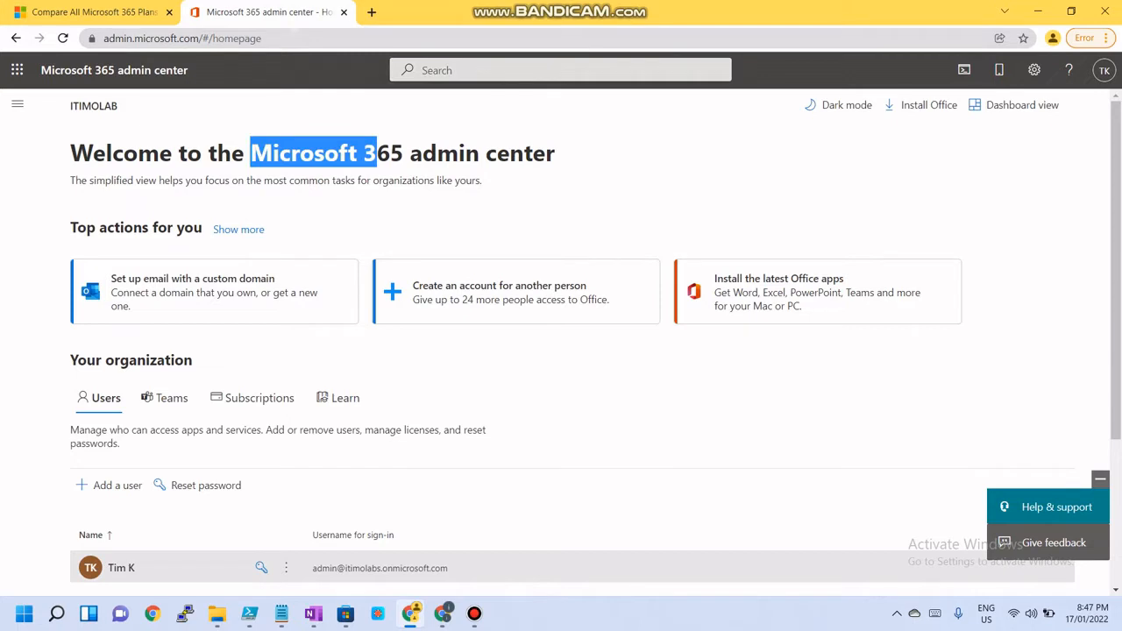
Inspect the admin user's sign-in username and its domain on the admin center home page
{"action": "left_click_drag", "start_coordinate": [377, 154], "coordinate": [403, 153]}
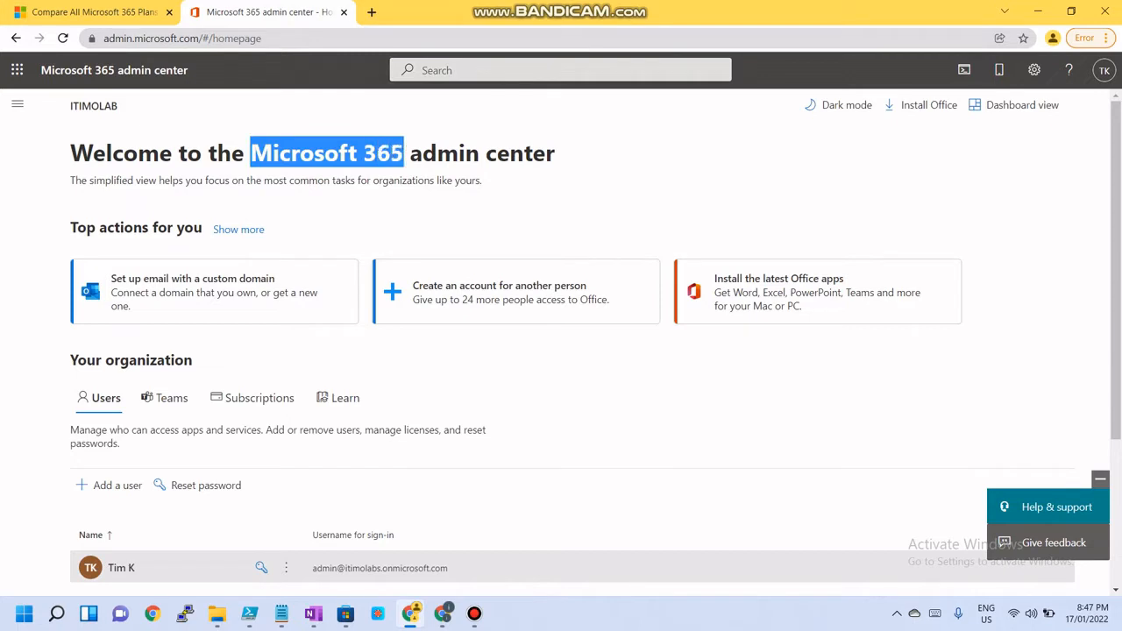
{"action": "left_click_drag", "start_coordinate": [251, 153], "coordinate": [404, 154]}
{"action": "scroll", "coordinate": [404, 153], "scroll_direction": "down", "scroll_amount": 2}
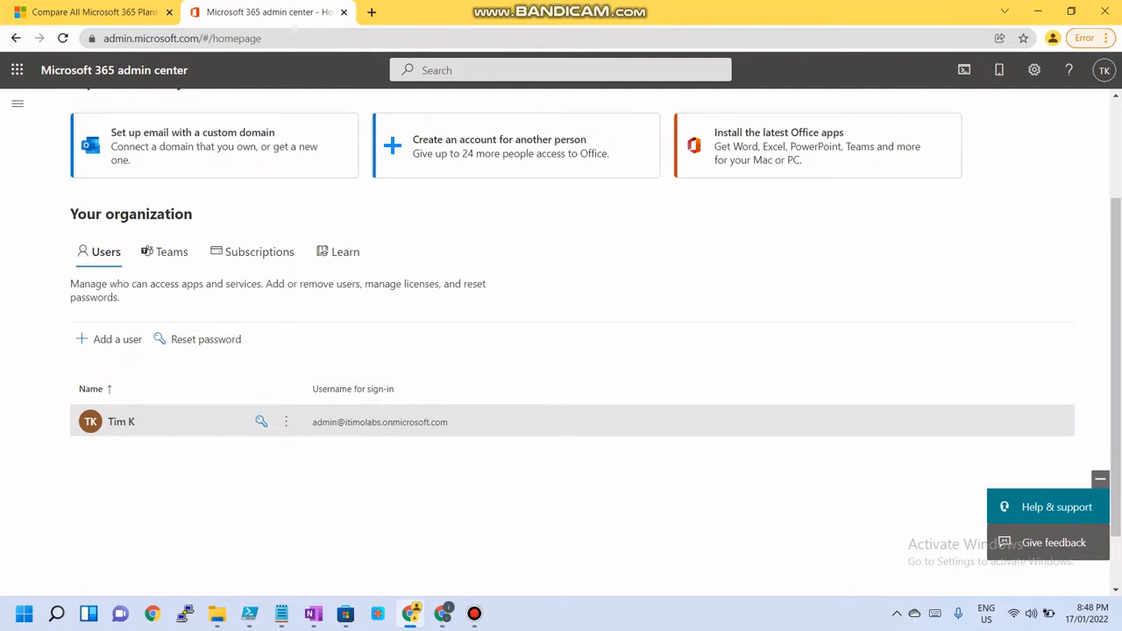
{"action": "left_click_drag", "start_coordinate": [312, 422], "coordinate": [346, 422]}
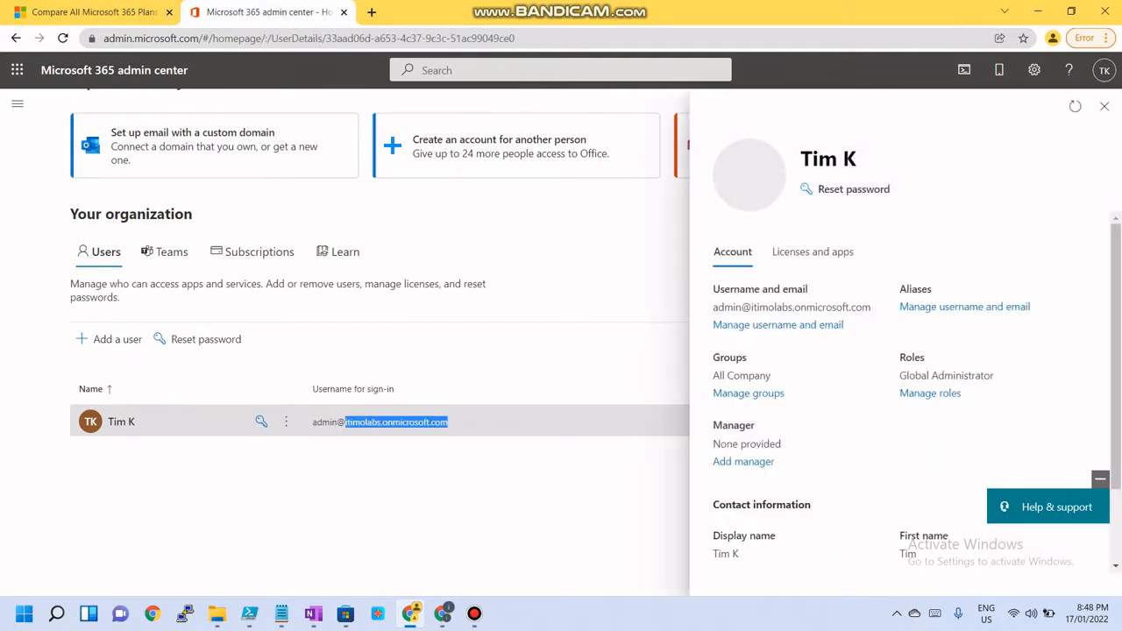
{"action": "left_click_drag", "start_coordinate": [448, 422], "coordinate": [351, 421]}
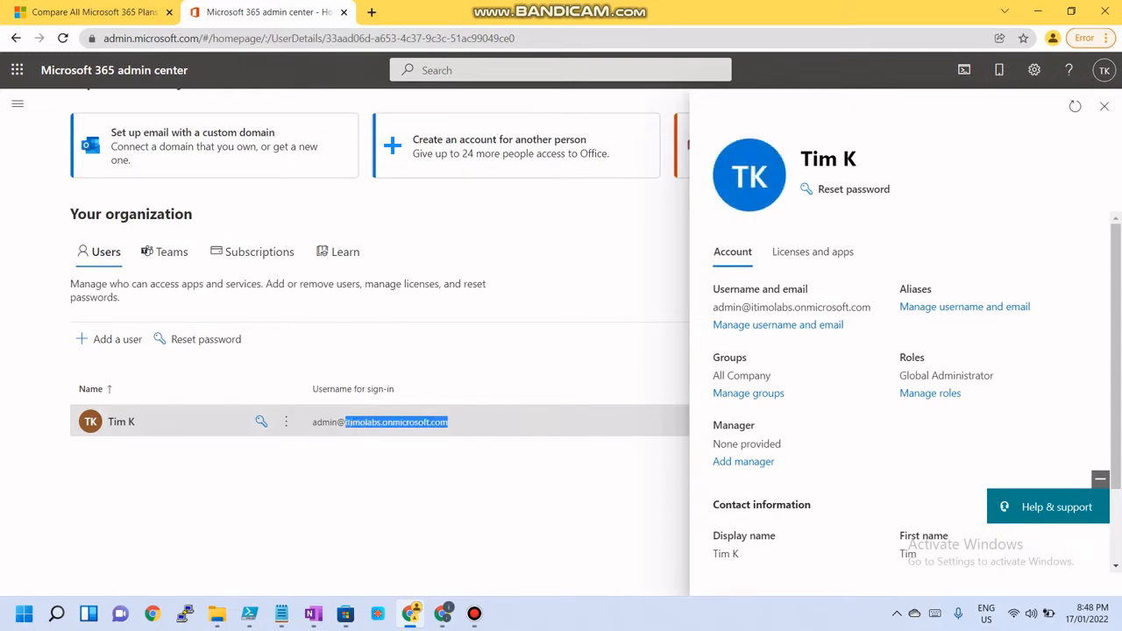
{"action": "left_click_drag", "start_coordinate": [448, 422], "coordinate": [351, 422]}
{"action": "left_click", "coordinate": [347, 422]}
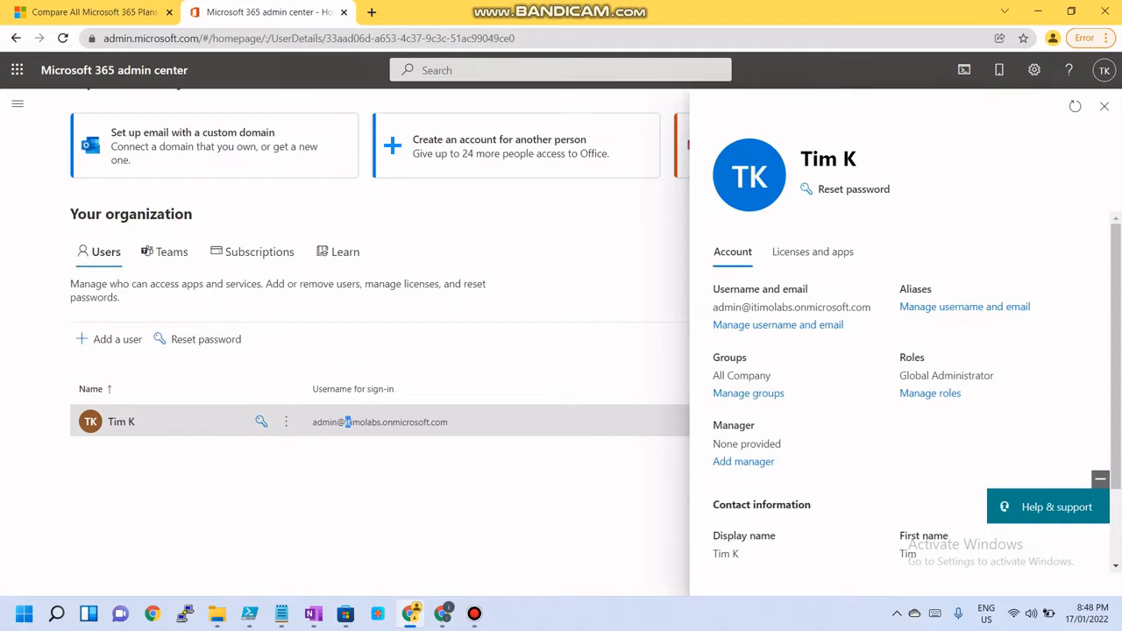
{"action": "left_click_drag", "start_coordinate": [347, 422], "coordinate": [379, 422]}
{"action": "left_click", "coordinate": [1104, 106]}
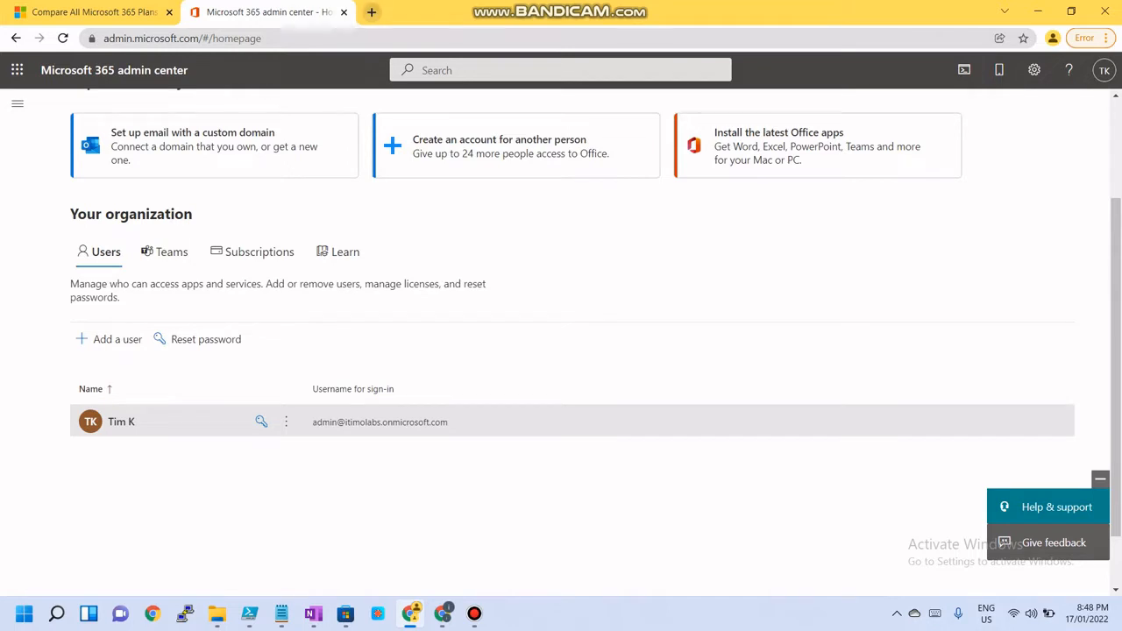
Open a new tab and search the web for buy domain
{"action": "key", "text": "ctrl+t"}
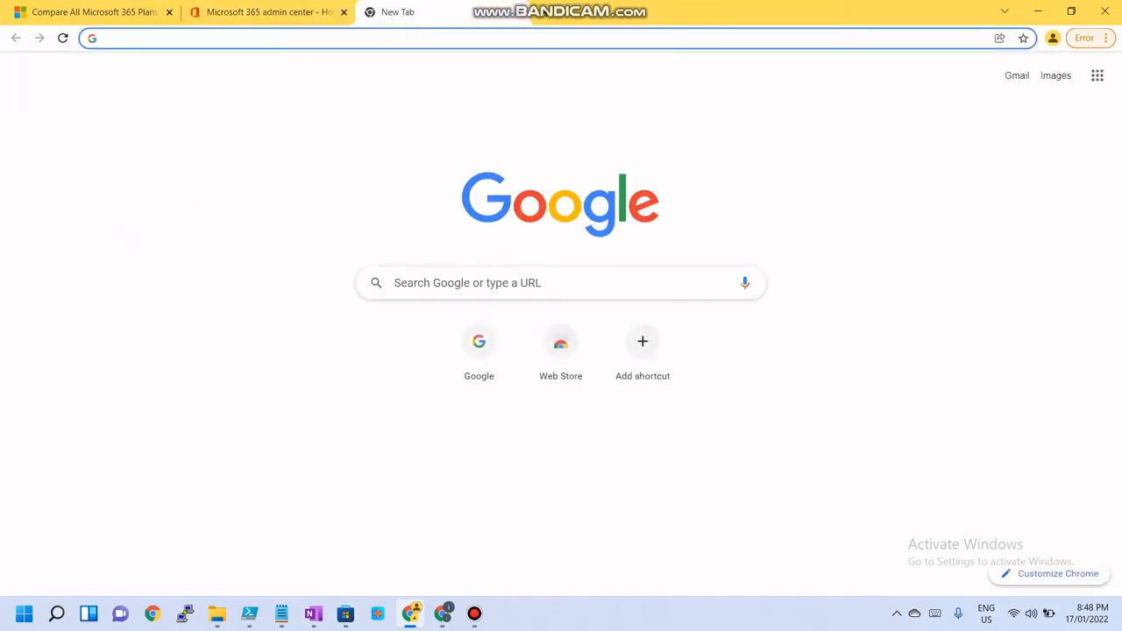
{"action": "type", "text": "buy"}
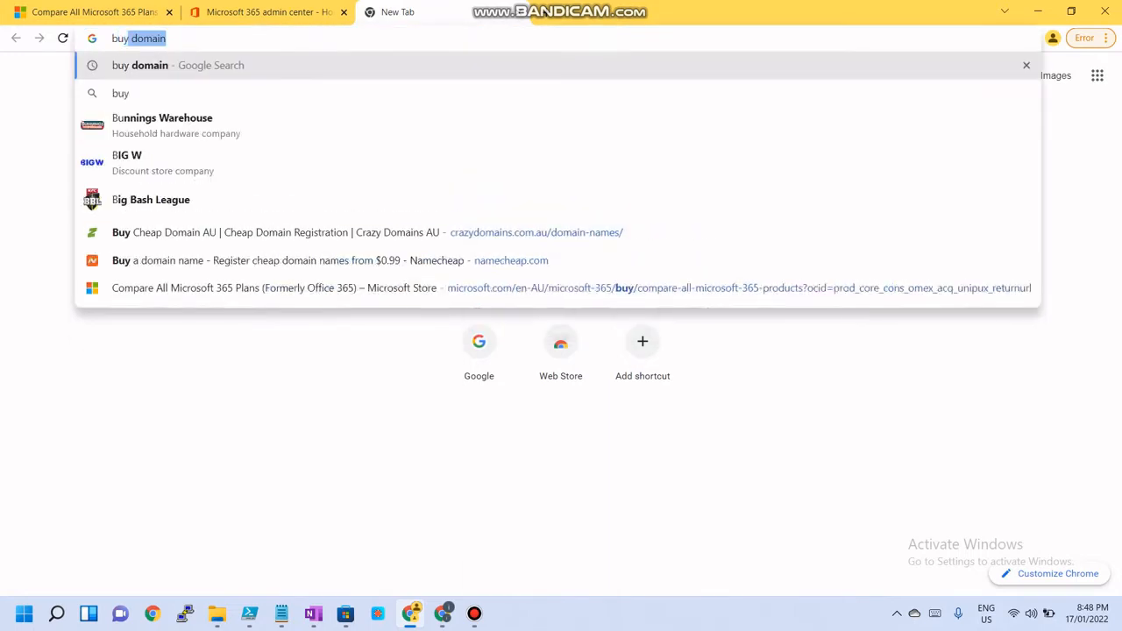
{"action": "key", "text": "Return"}
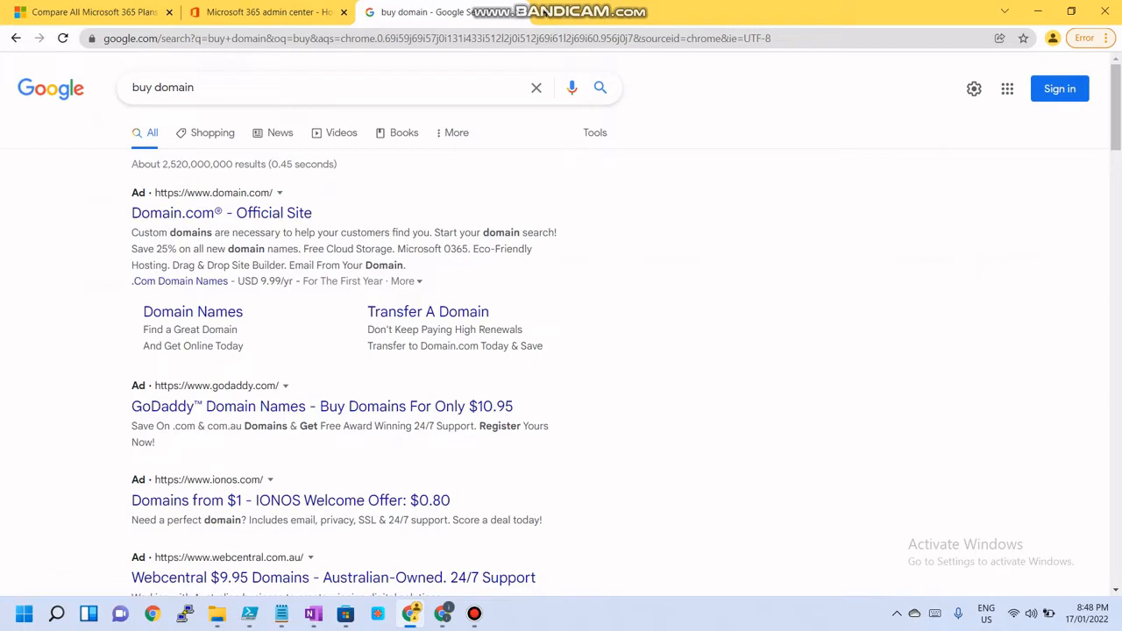
Browse the domain registrar search results and switch to the Namecheap tab
{"action": "scroll", "coordinate": [545, 410], "scroll_direction": "down", "scroll_amount": 3}
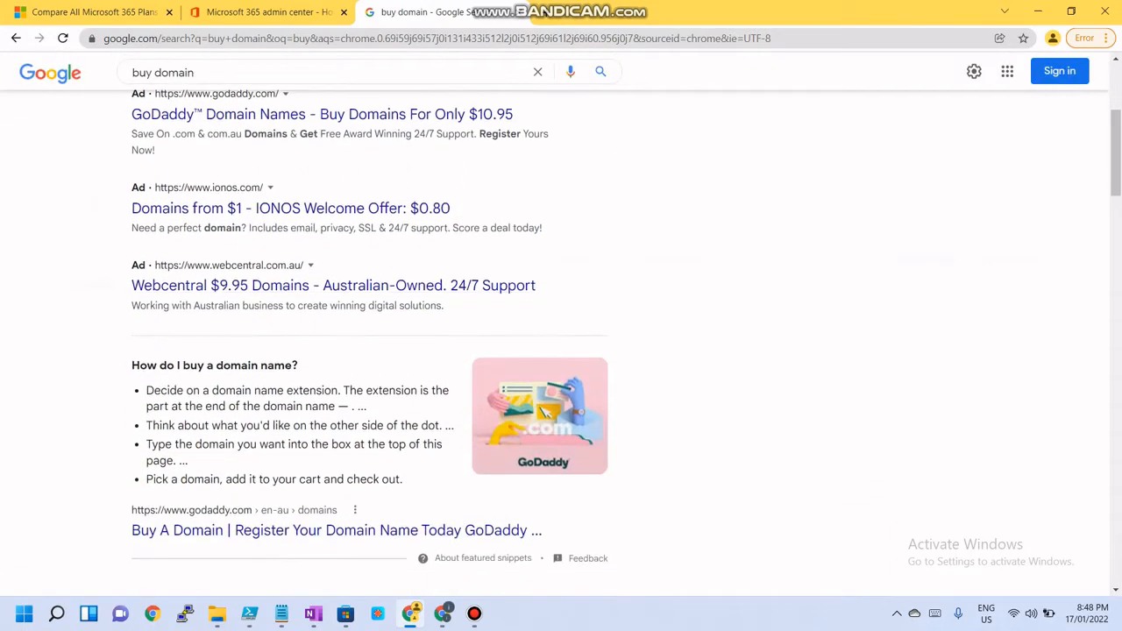
{"action": "scroll", "coordinate": [289, 289], "scroll_direction": "down", "scroll_amount": 3}
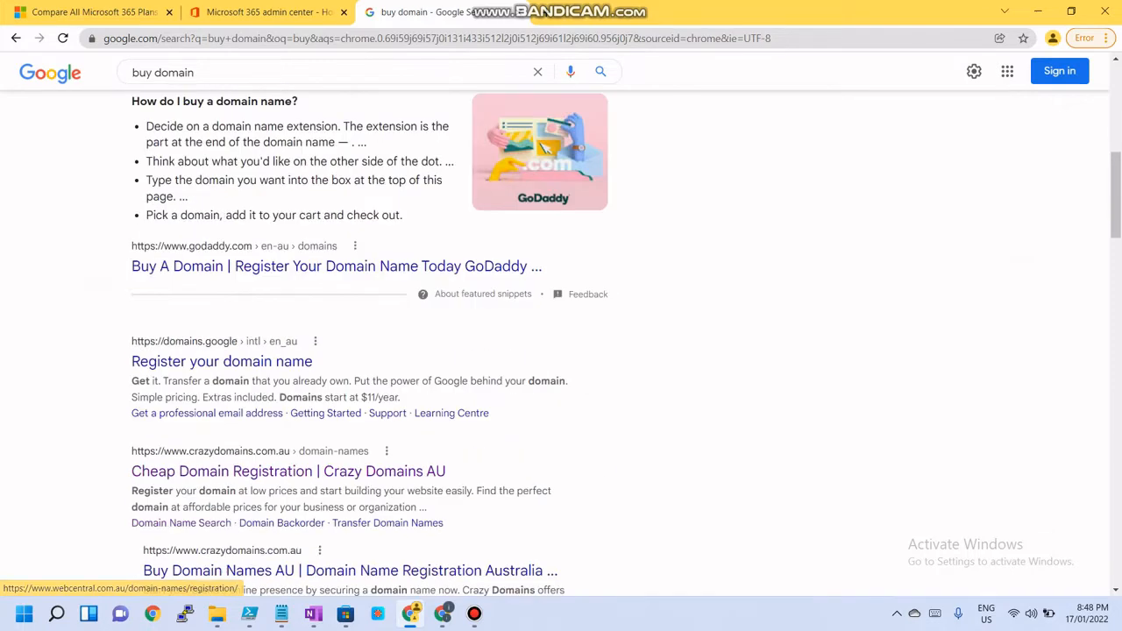
{"action": "scroll", "coordinate": [263, 315], "scroll_direction": "down", "scroll_amount": 3}
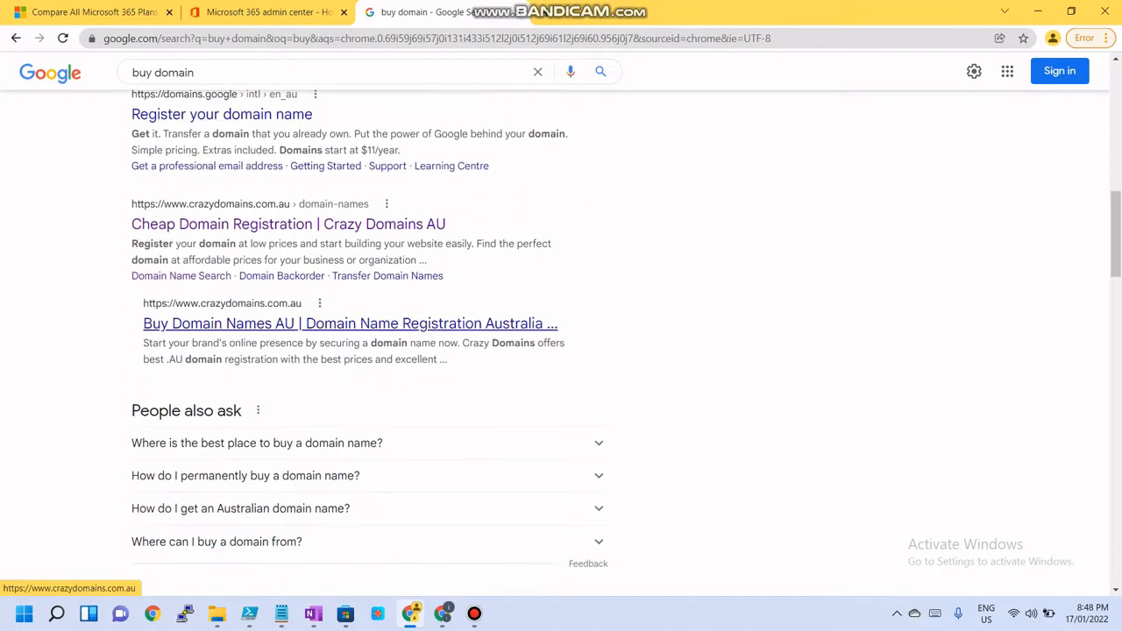
{"action": "scroll", "coordinate": [388, 200], "scroll_direction": "down", "scroll_amount": 3}
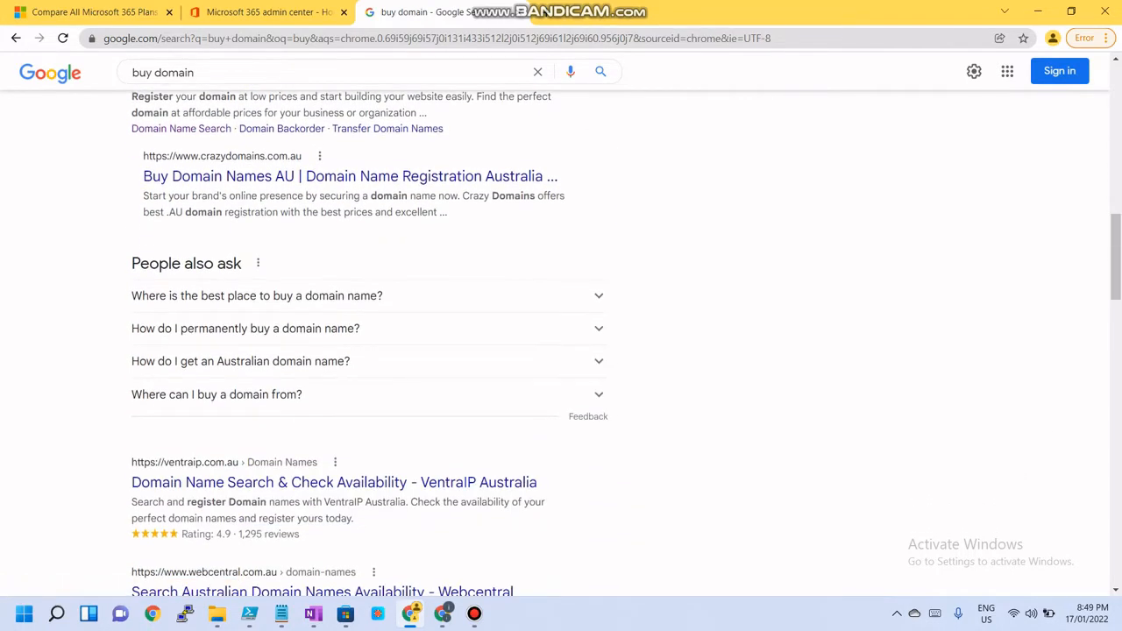
{"action": "scroll", "coordinate": [333, 247], "scroll_direction": "down", "scroll_amount": 1}
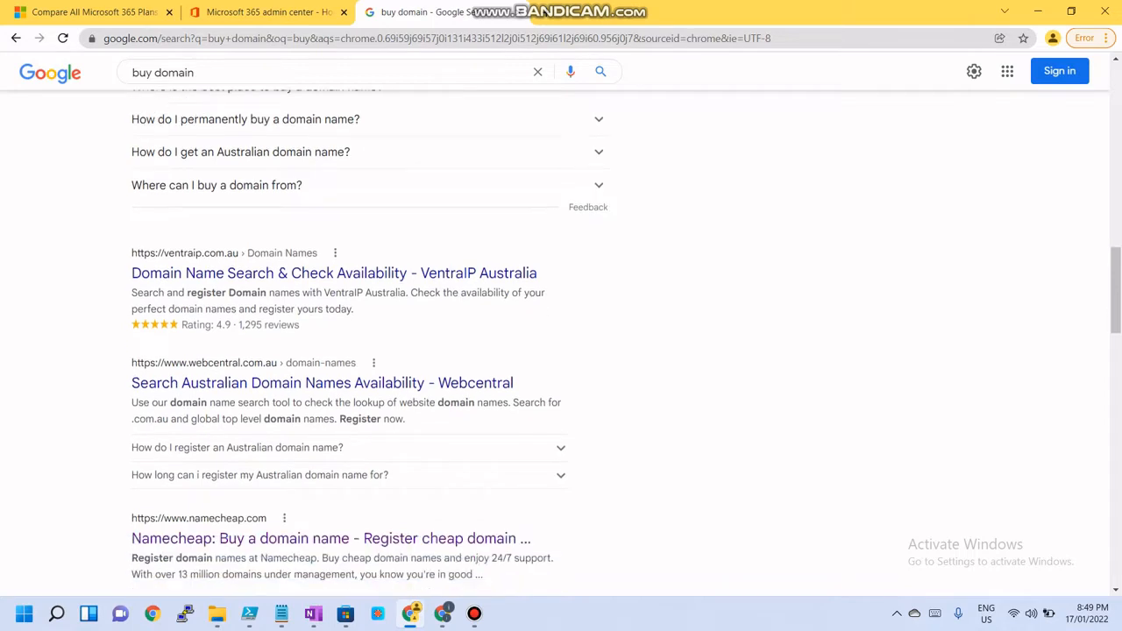
{"action": "scroll", "coordinate": [333, 248], "scroll_direction": "down", "scroll_amount": 2}
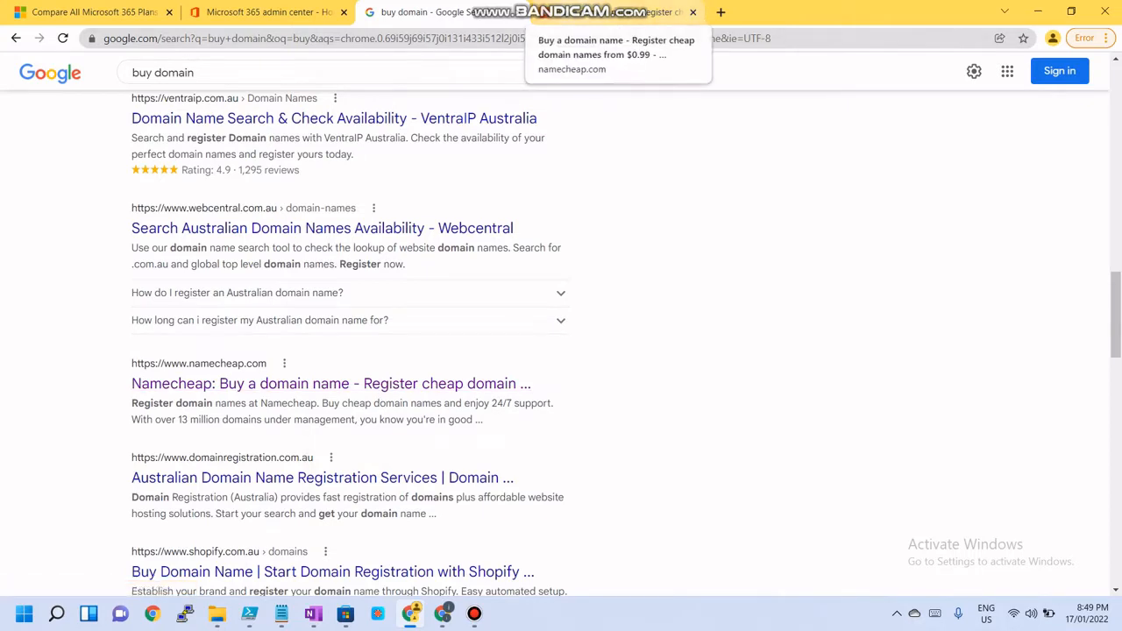
{"action": "left_click", "coordinate": [605, 12]}
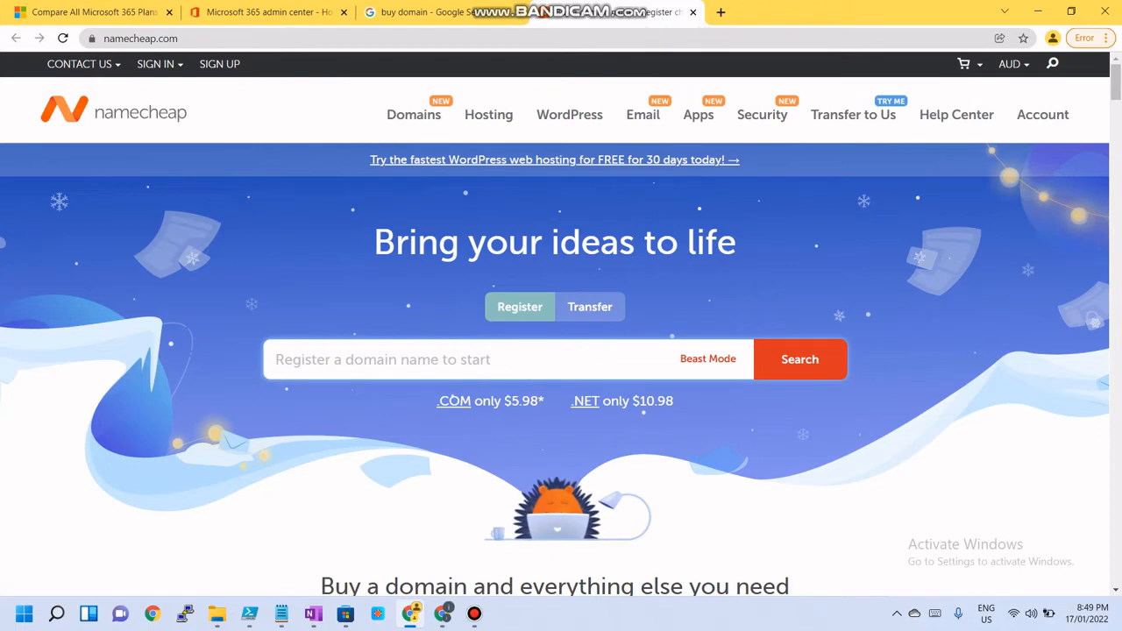
Search Namecheap for the domain itimolab.com, then for itimolab.com.au
{"action": "type", "text": "i"}
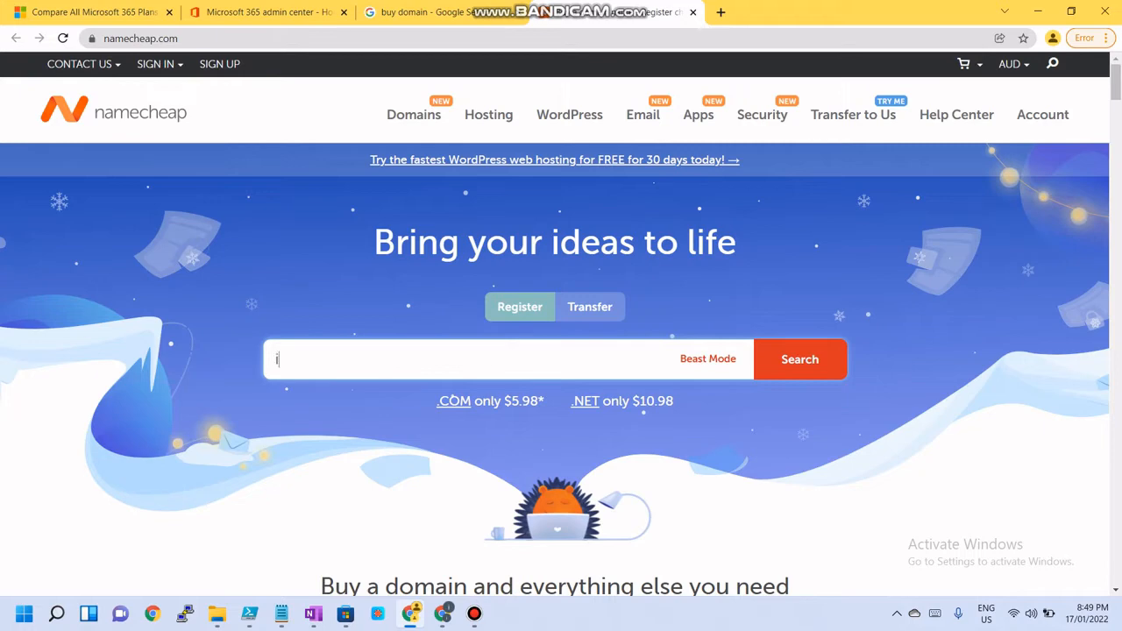
{"action": "type", "text": "timolab.com"}
{"action": "left_click", "coordinate": [799, 359]}
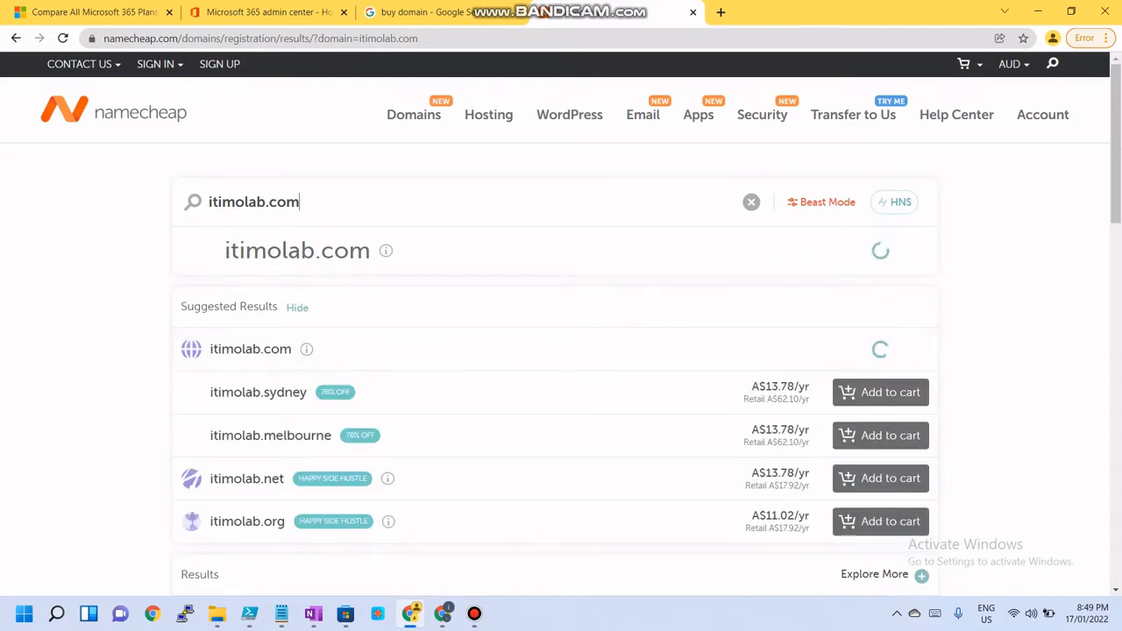
{"action": "type", "text": "."}
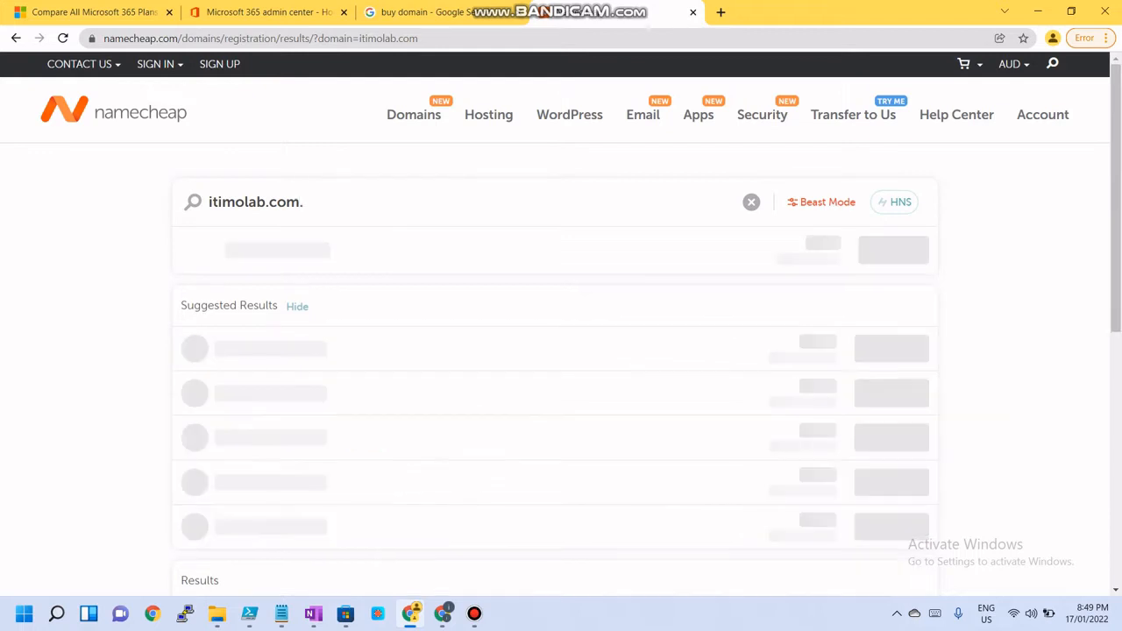
{"action": "type", "text": "au"}
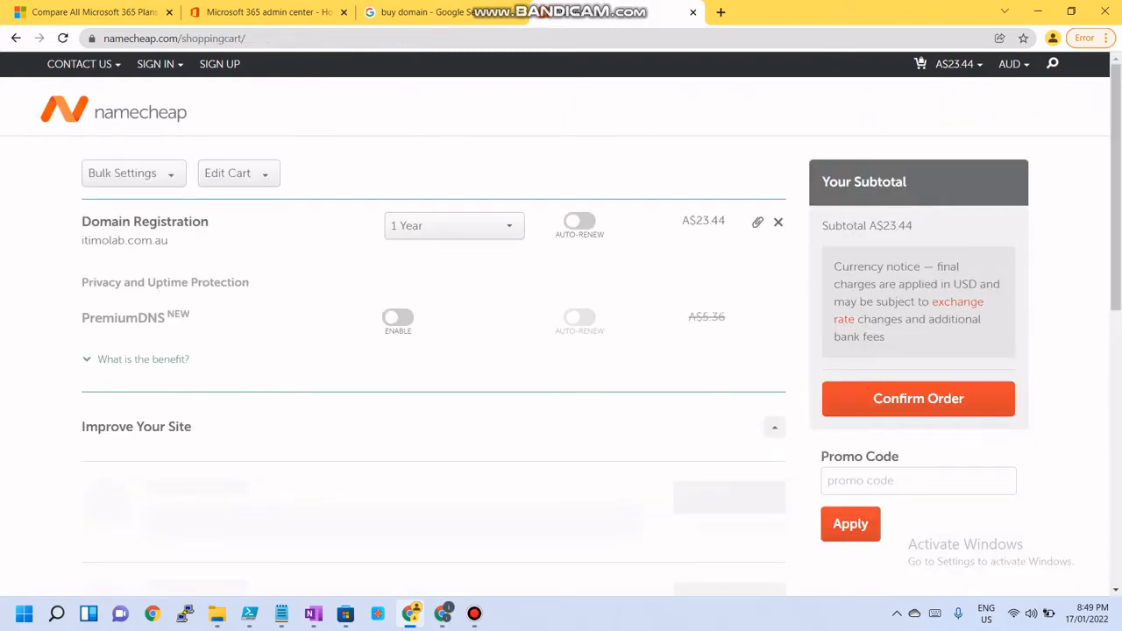
Set the itimolab.com.au registration period in the cart to 1 Year
{"action": "left_click", "coordinate": [453, 225]}
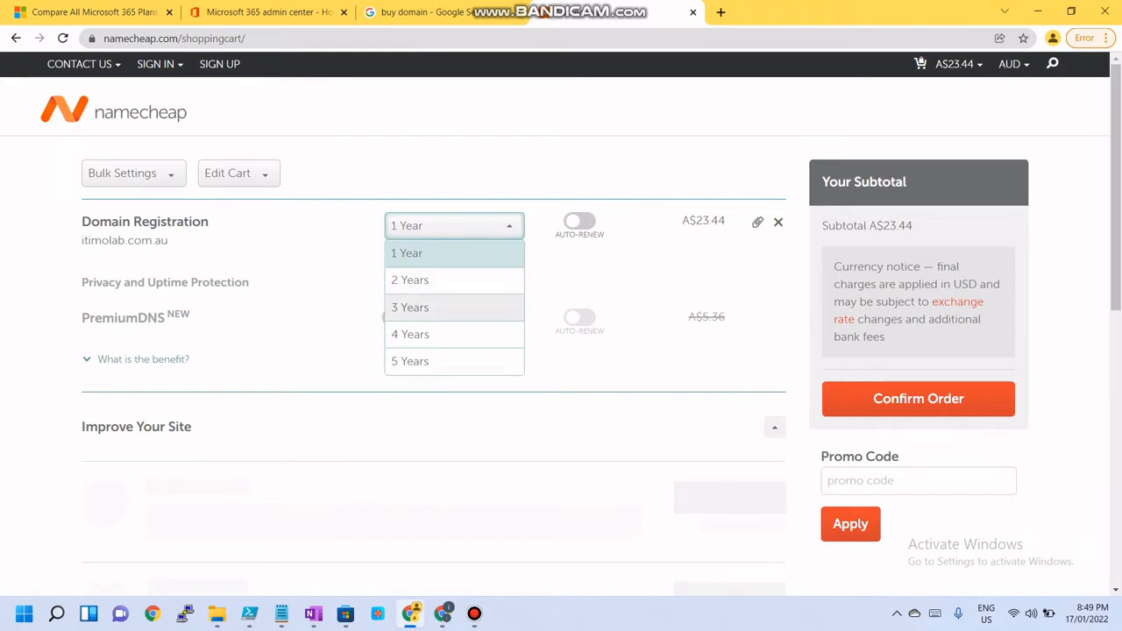
{"action": "left_click", "coordinate": [453, 254]}
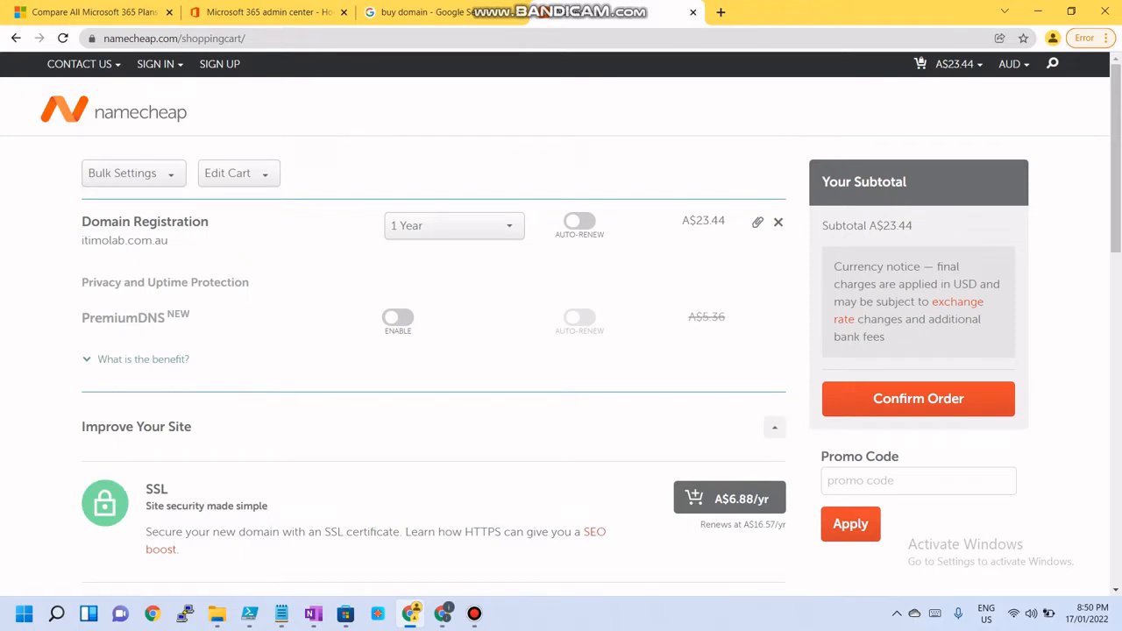
{"action": "scroll", "coordinate": [561, 324], "scroll_direction": "down", "scroll_amount": 3}
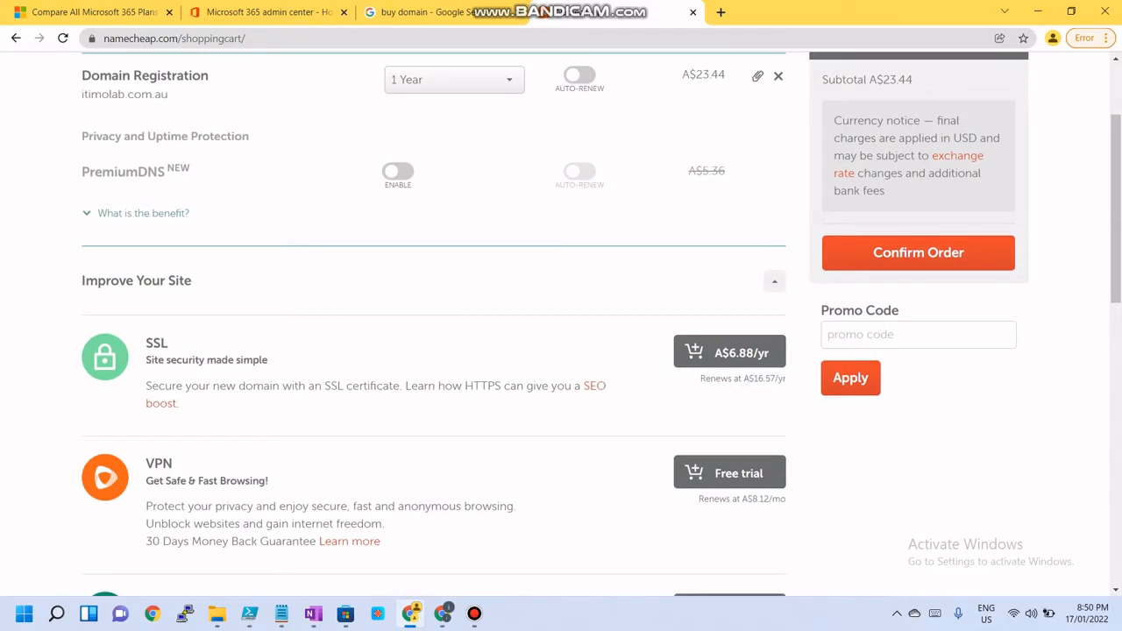
{"action": "scroll", "coordinate": [561, 325], "scroll_direction": "up", "scroll_amount": 3}
Switch to the other browser window and open the Namecheap account password reset email in Outlook
{"action": "mouse_move", "coordinate": [313, 614]}
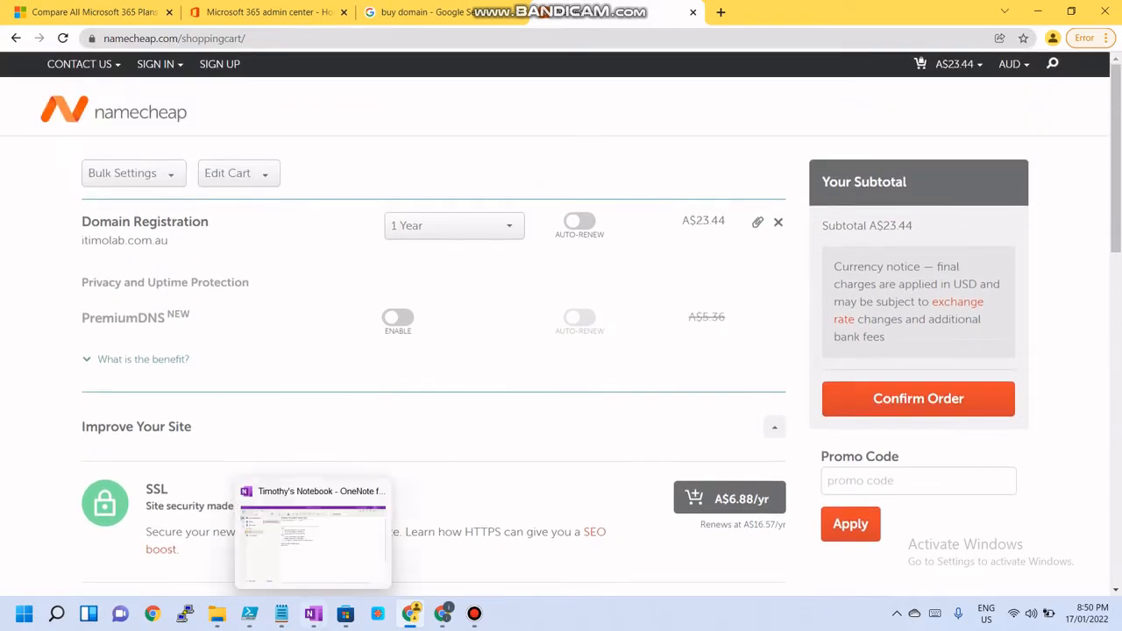
{"action": "mouse_move", "coordinate": [443, 614]}
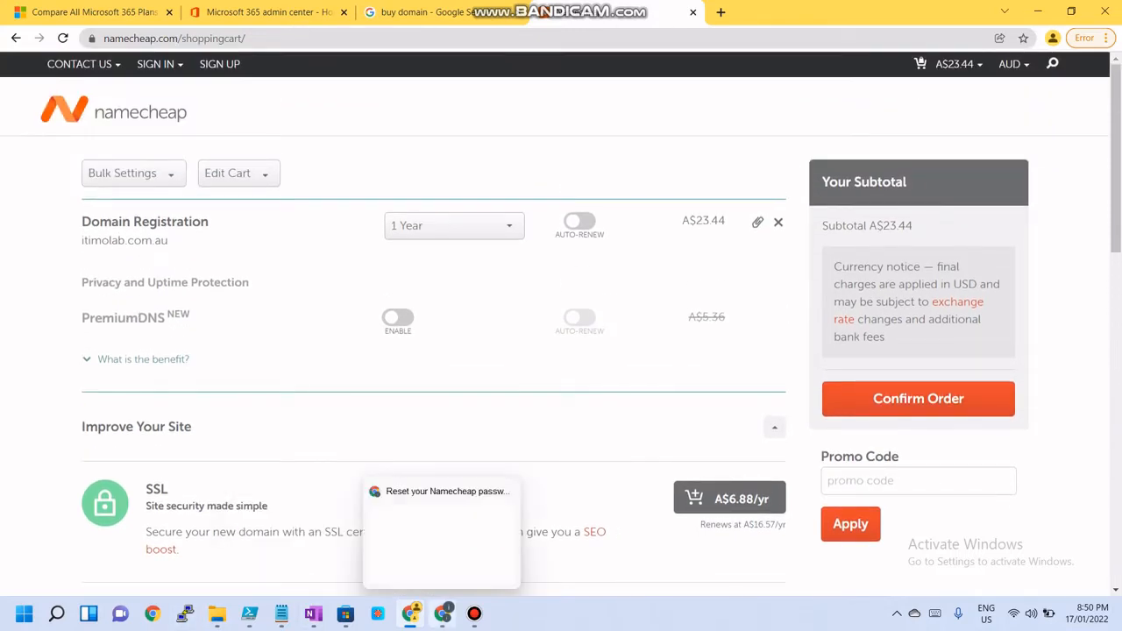
{"action": "left_click", "coordinate": [438, 474]}
{"action": "key", "text": "ctrl+shift+Tab"}
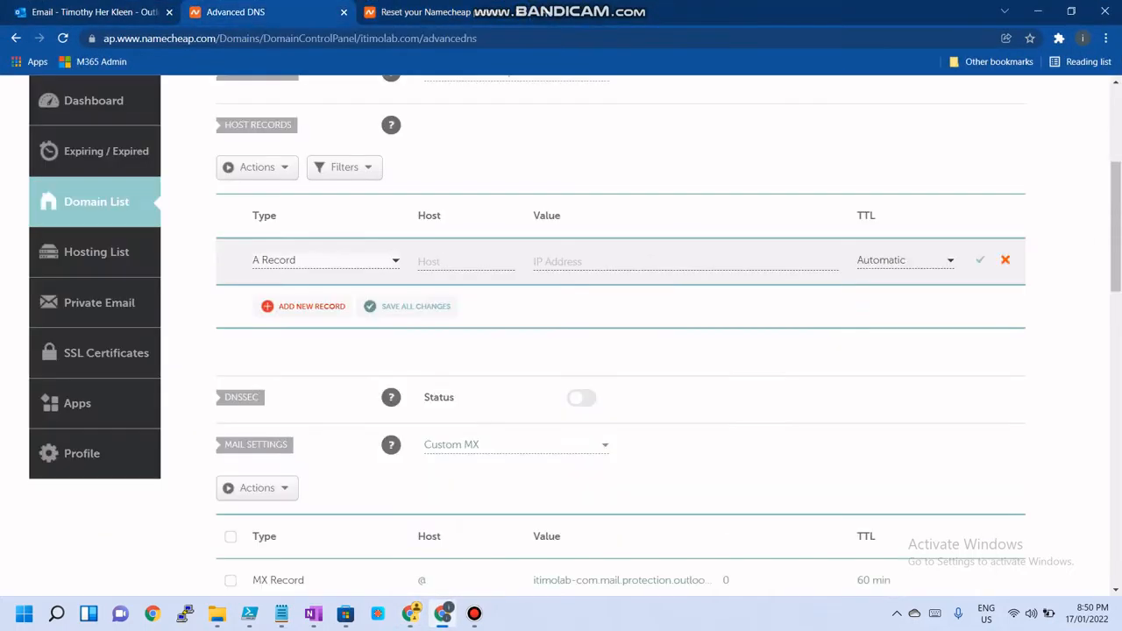
{"action": "key", "text": "ctrl+shift+Tab"}
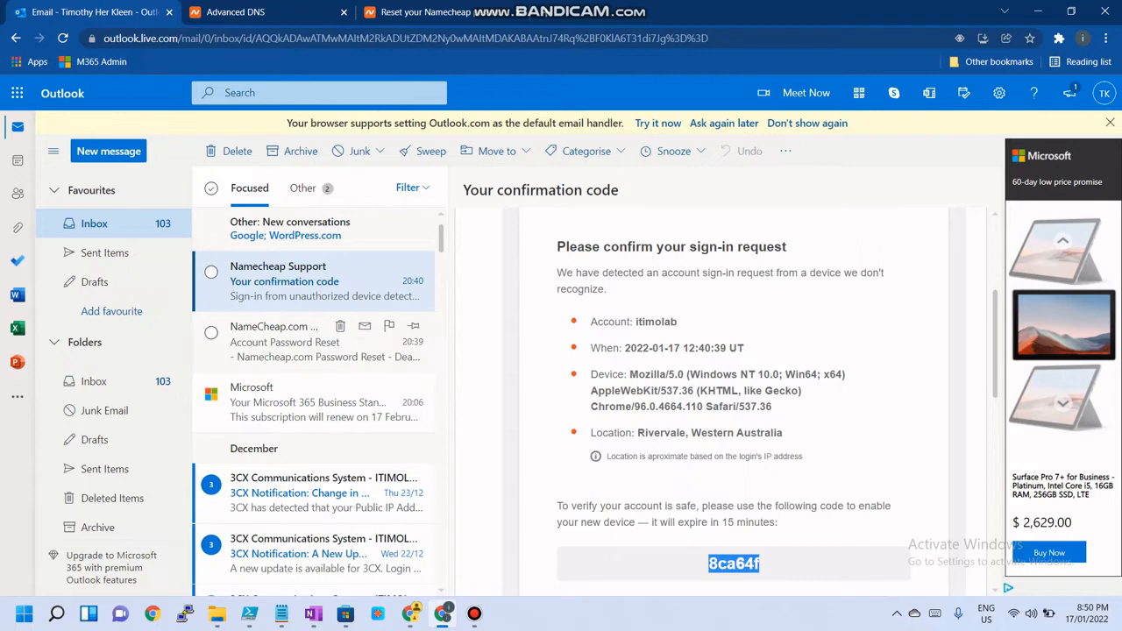
{"action": "left_click", "coordinate": [307, 342]}
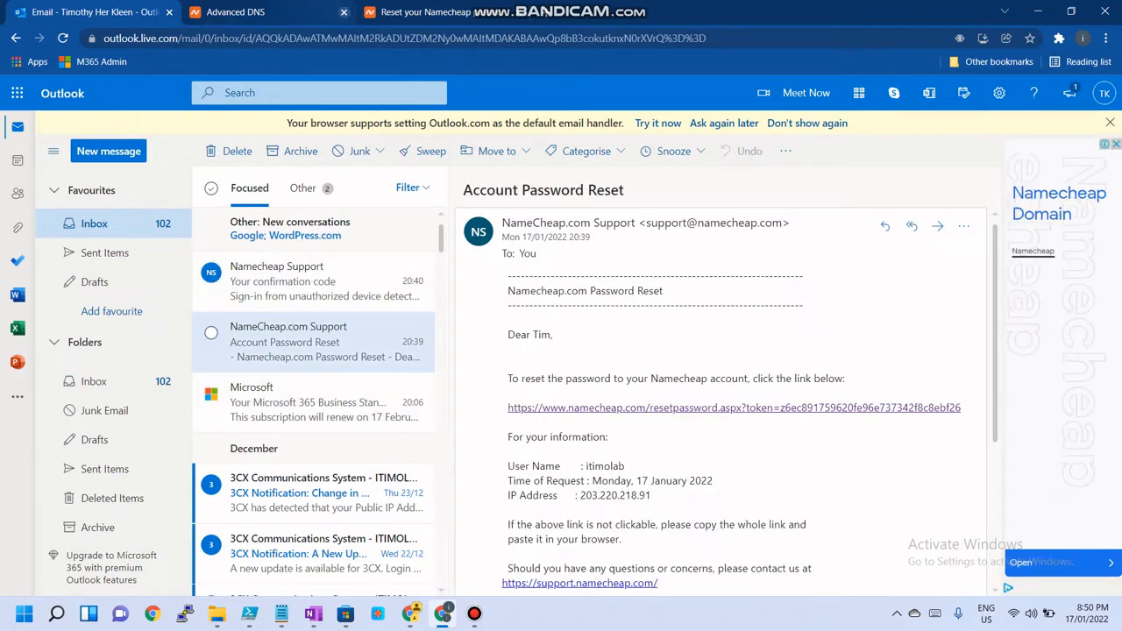
Close the Namecheap password reset tab
{"action": "left_click", "coordinate": [415, 12]}
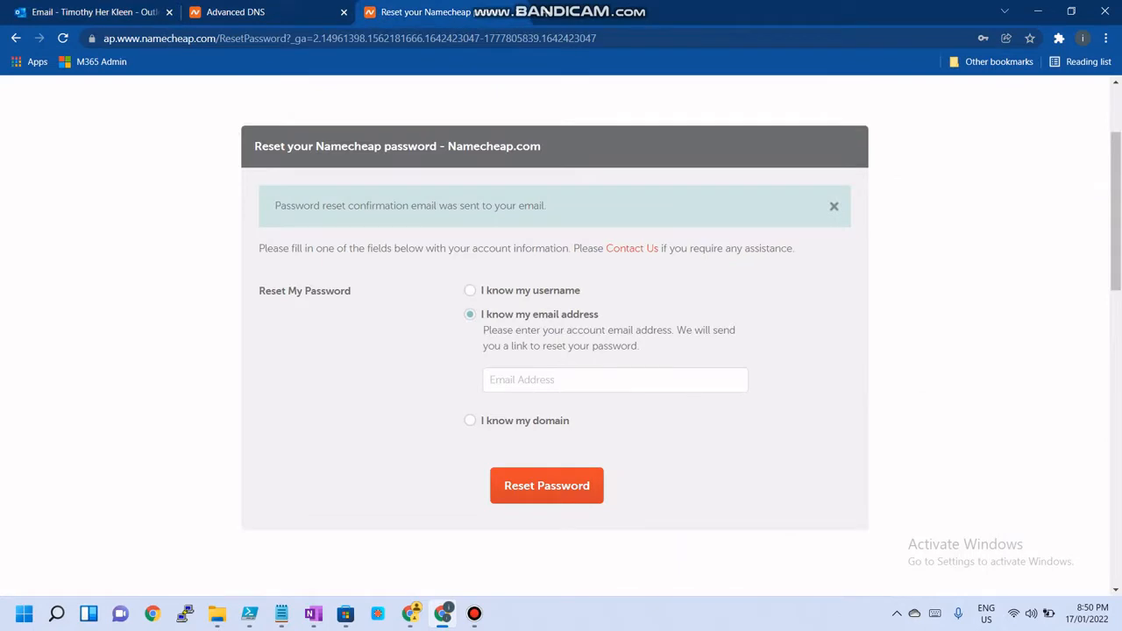
{"action": "key", "text": "ctrl+shift+Tab"}
{"action": "left_click", "coordinate": [519, 12]}
Sign out of the Namecheap account
{"action": "scroll", "coordinate": [621, 333], "scroll_direction": "up", "scroll_amount": 4}
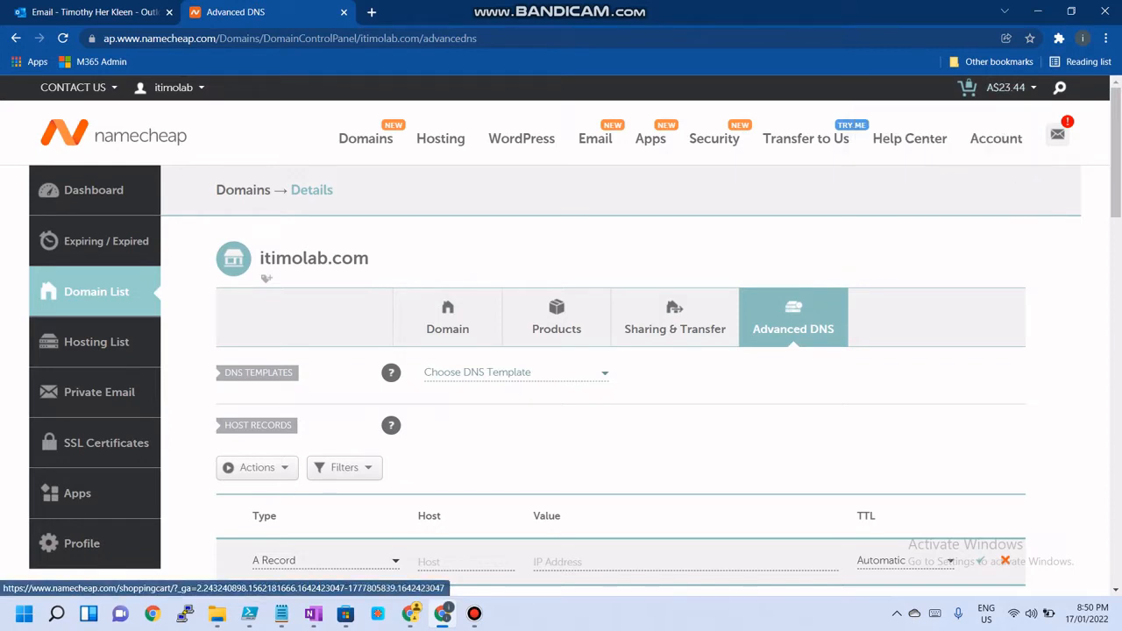
{"action": "mouse_move", "coordinate": [172, 87]}
{"action": "left_click", "coordinate": [157, 299]}
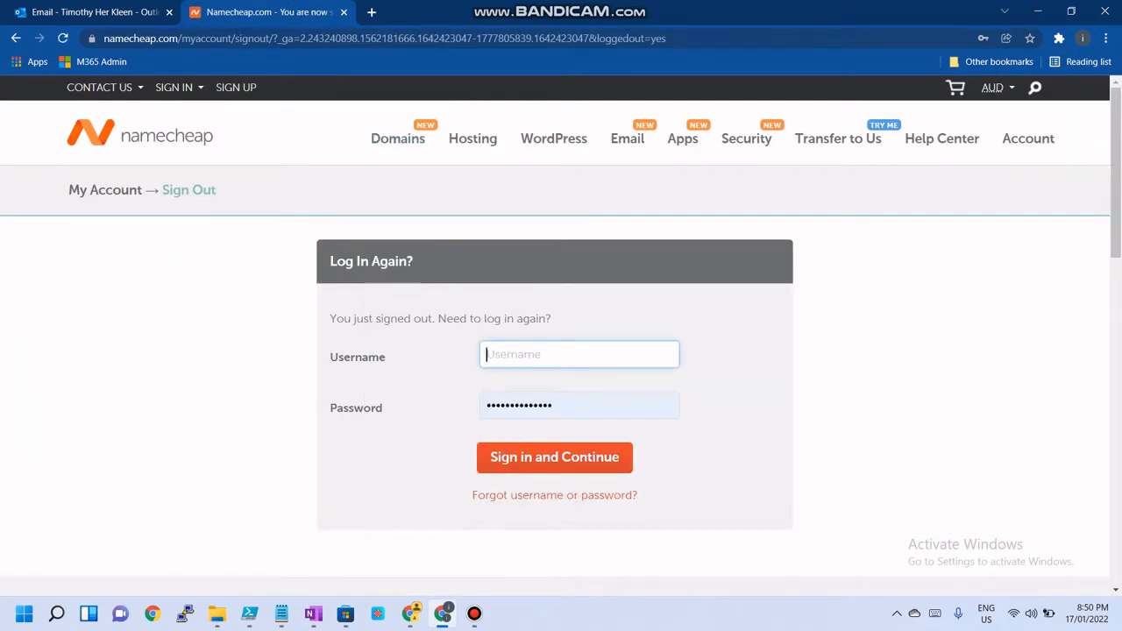
Sign back in to Namecheap using the saved account username and password
{"action": "type", "text": "itimo"}
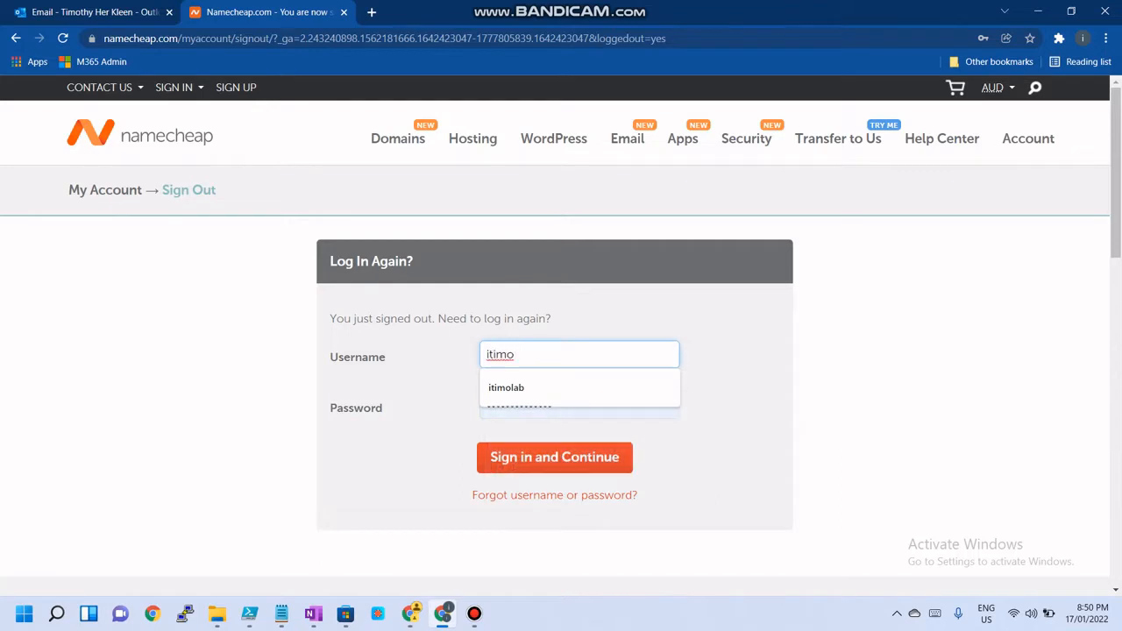
{"action": "key", "text": "Down"}
{"action": "key", "text": "Return"}
{"action": "key", "text": "Return"}
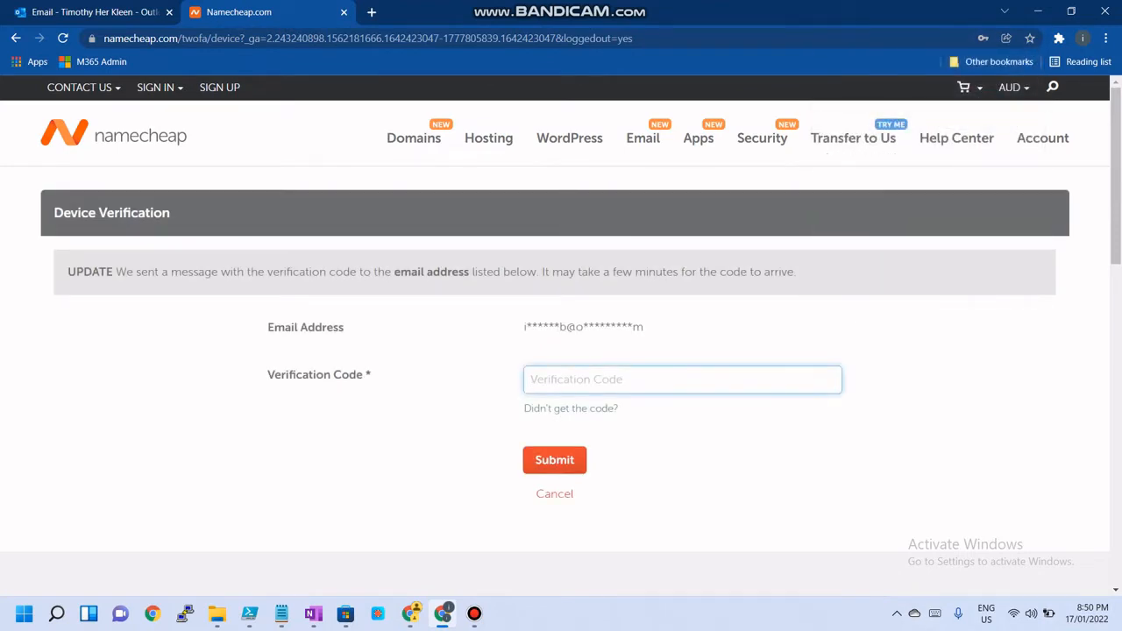
Open the newest Namecheap confirmation code email in Outlook
{"action": "mouse_move", "coordinate": [443, 614]}
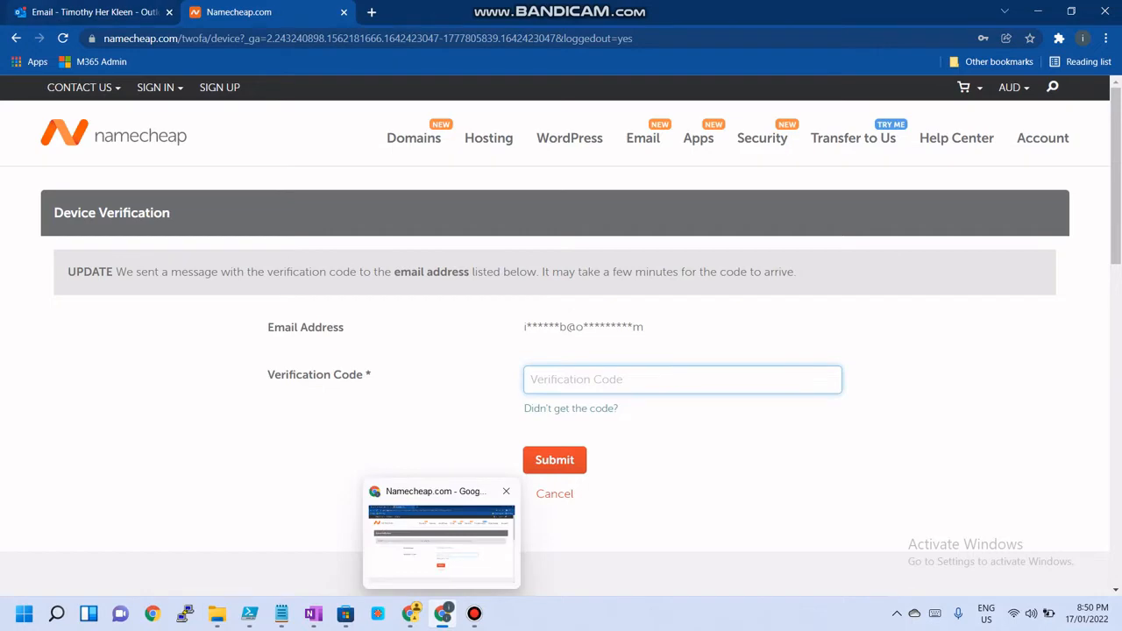
{"action": "left_click", "coordinate": [94, 11]}
{"action": "left_click", "coordinate": [315, 281]}
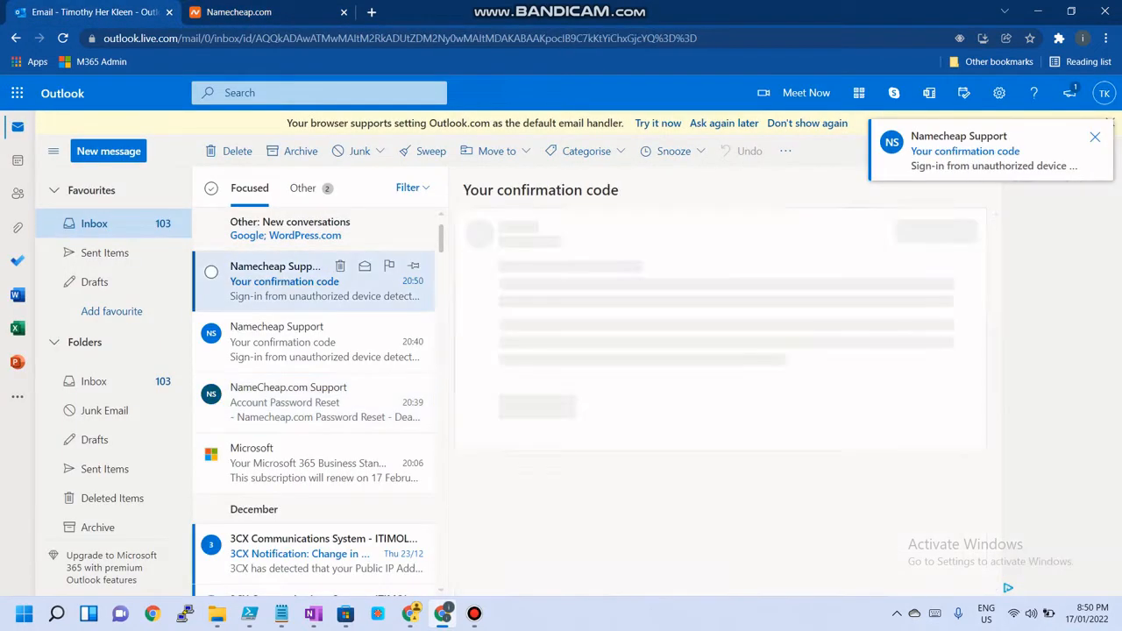
Copy the Namecheap verification code from the confirmation email
{"action": "scroll", "coordinate": [733, 395], "scroll_direction": "down", "scroll_amount": 5}
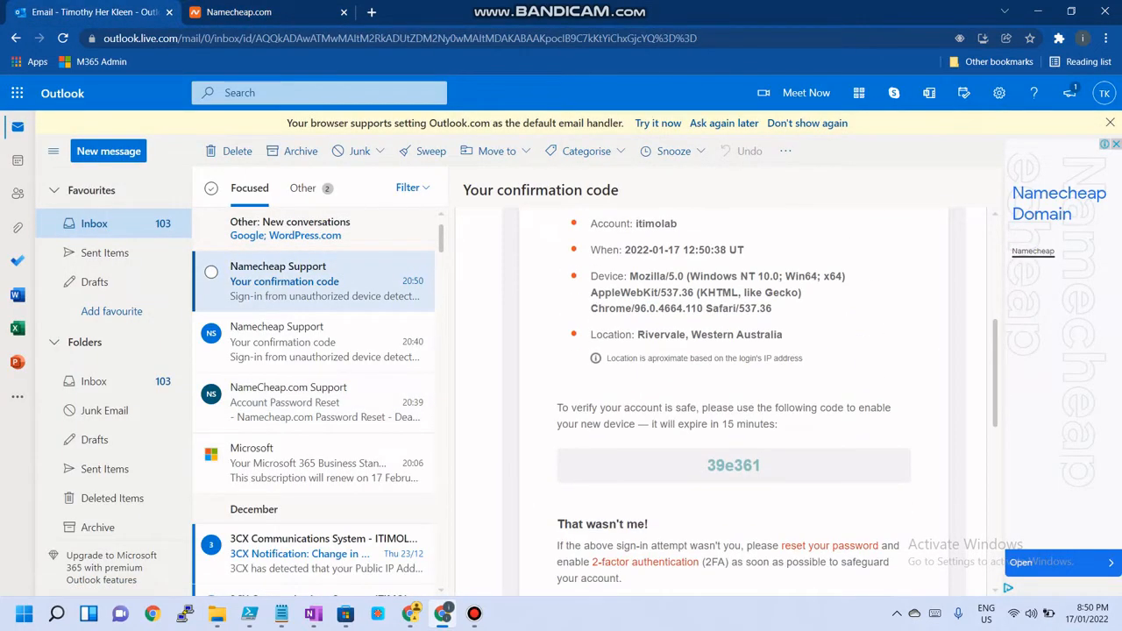
{"action": "scroll", "coordinate": [733, 395], "scroll_direction": "down", "scroll_amount": 2}
{"action": "double_click", "coordinate": [729, 345]}
{"action": "right_click", "coordinate": [730, 346]}
{"action": "left_click", "coordinate": [759, 364]}
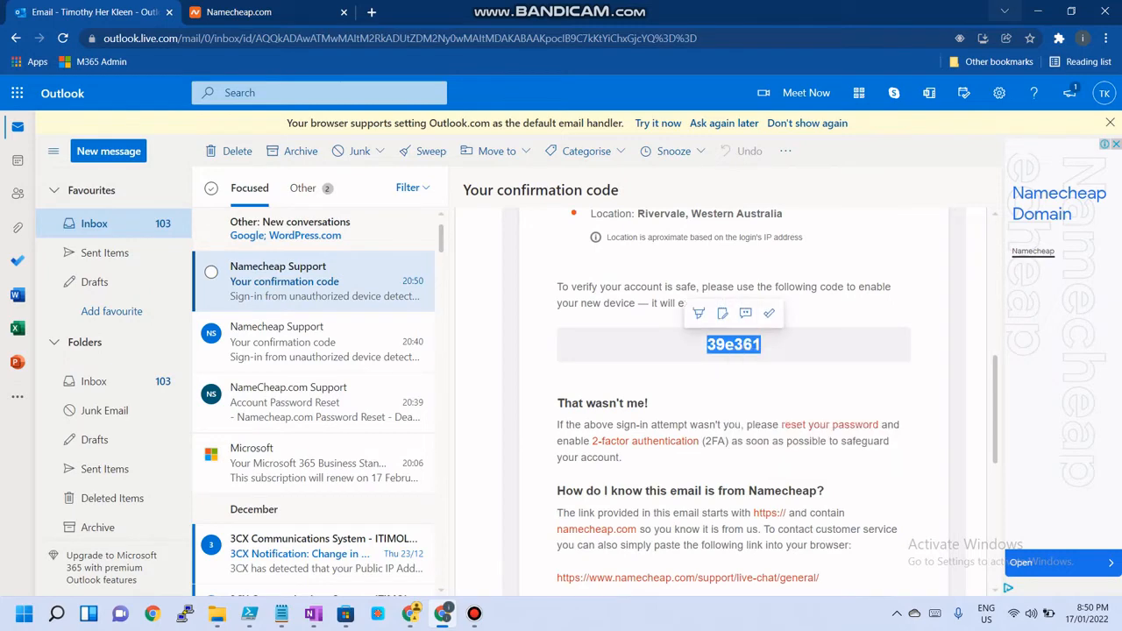
Return to the Namecheap device verification page, paste the verification code and submit it
{"action": "left_click", "coordinate": [1038, 11]}
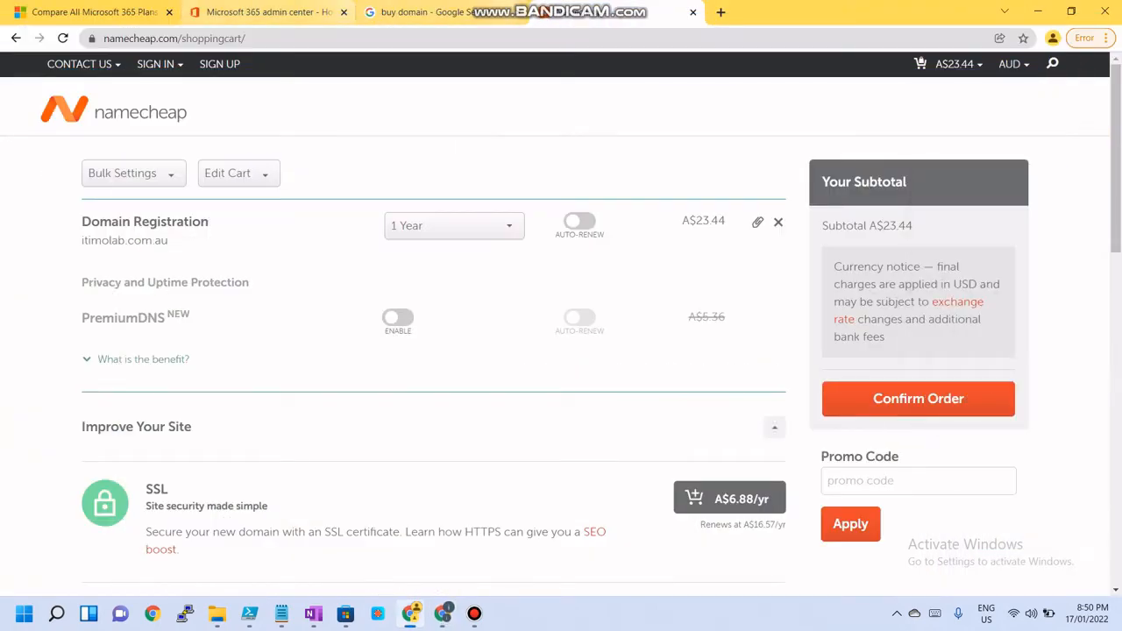
{"action": "left_click", "coordinate": [693, 12]}
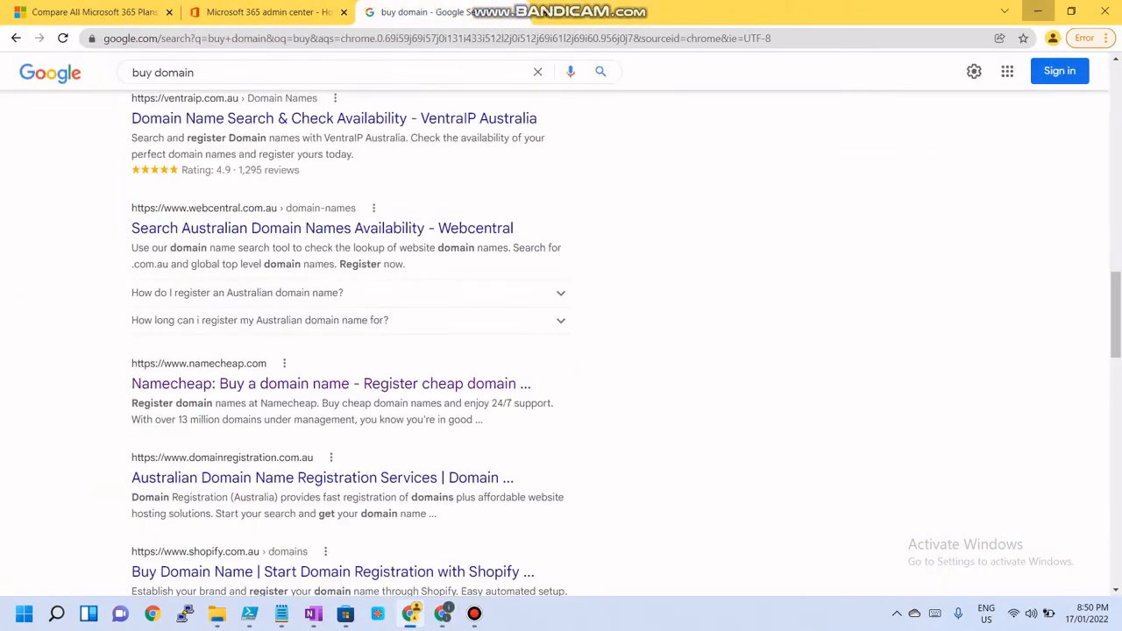
{"action": "left_click", "coordinate": [1039, 12]}
{"action": "left_click", "coordinate": [443, 613]}
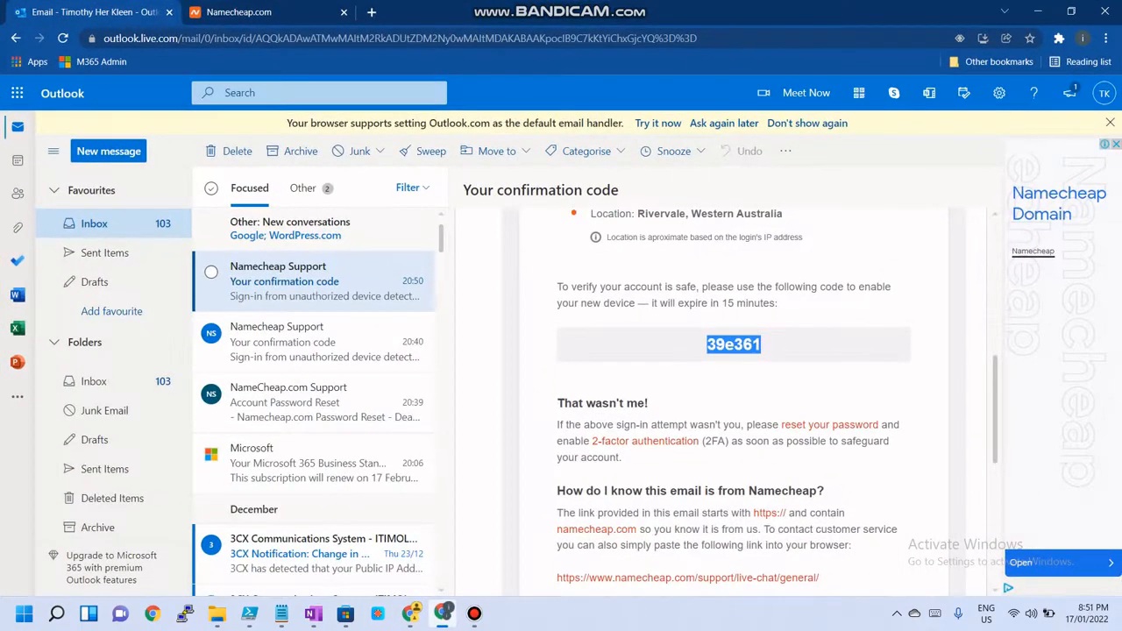
{"action": "left_click", "coordinate": [410, 614]}
{"action": "left_click", "coordinate": [263, 11]}
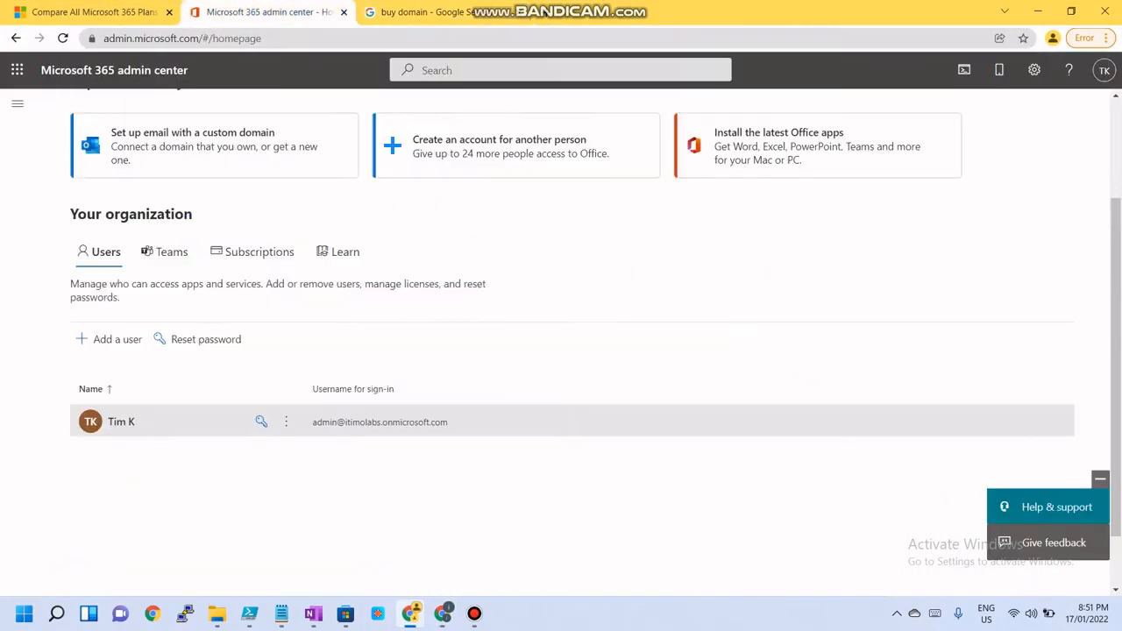
{"action": "left_click", "coordinate": [443, 614]}
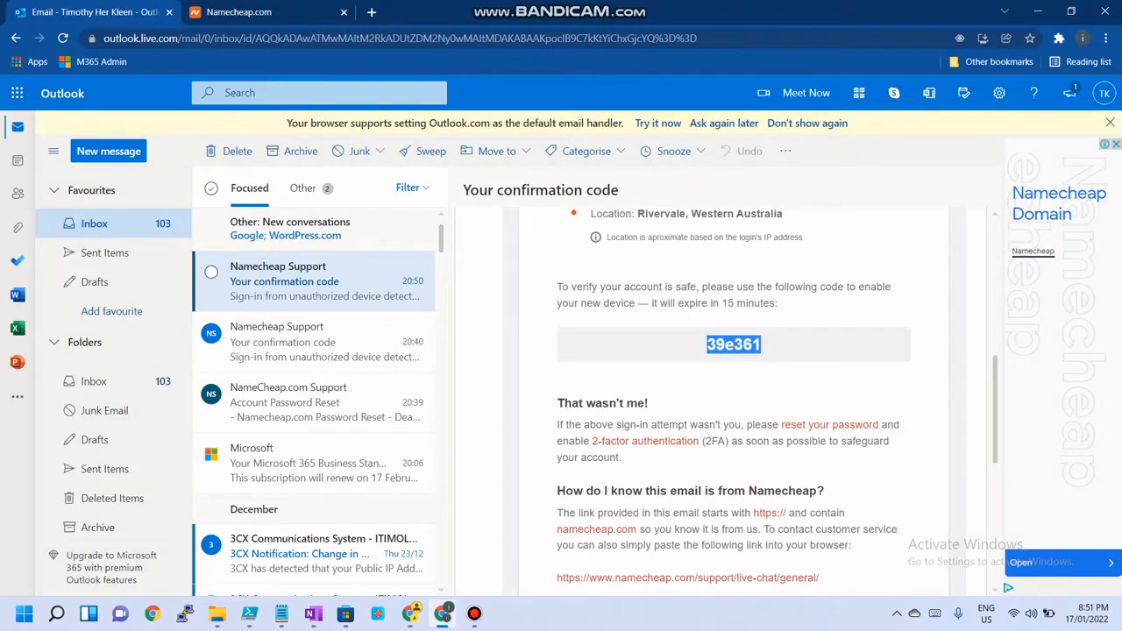
{"action": "left_click", "coordinate": [263, 12]}
{"action": "right_click", "coordinate": [585, 377]}
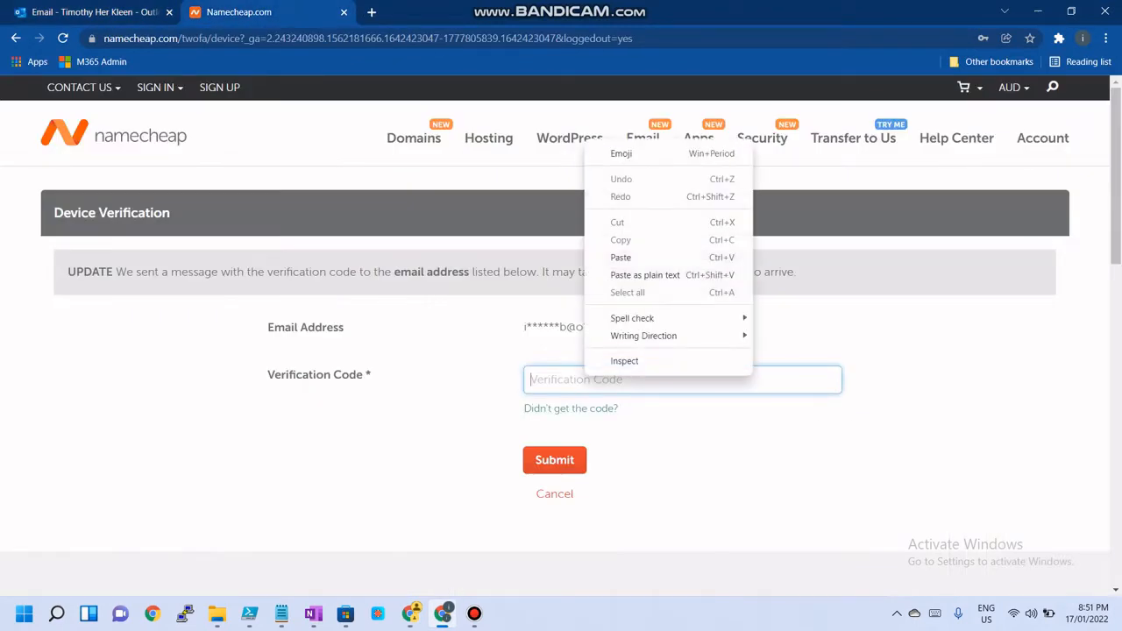
{"action": "left_click", "coordinate": [621, 257]}
{"action": "left_click", "coordinate": [555, 459]}
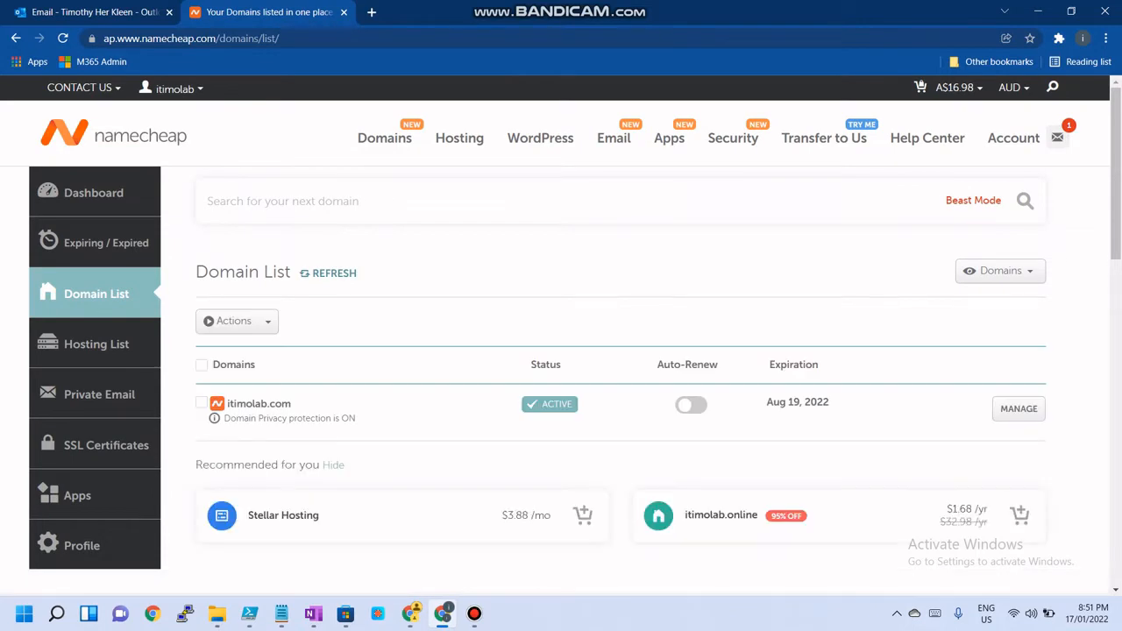
Open the itimolab.com domain's management page and switch to its Advanced DNS settings
{"action": "left_click", "coordinate": [1019, 408]}
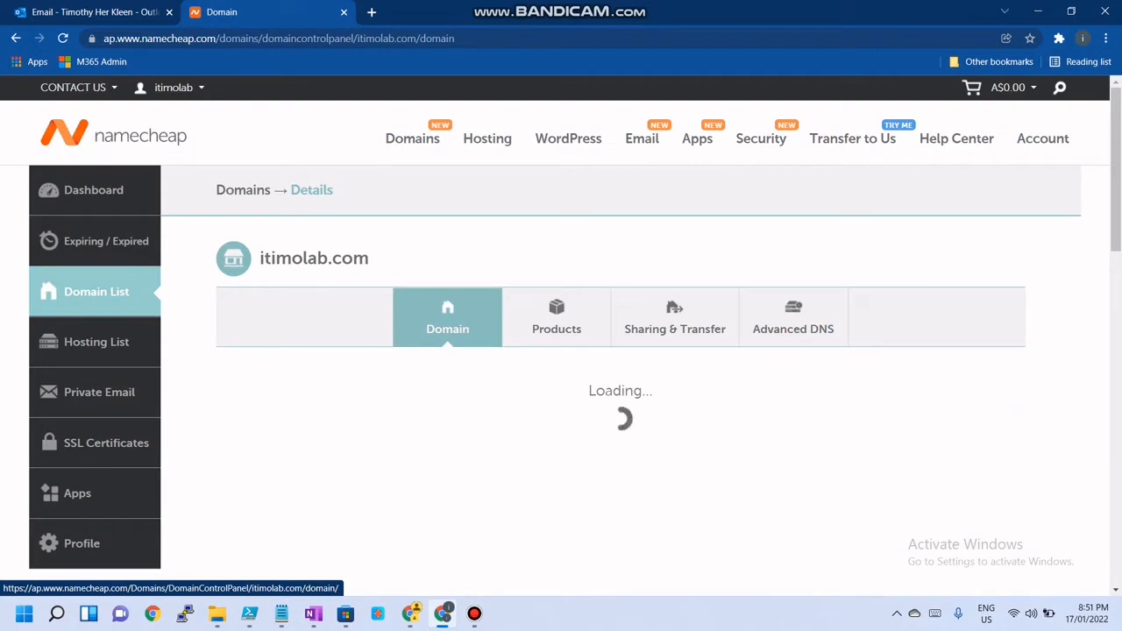
{"action": "scroll", "coordinate": [557, 328], "scroll_direction": "down", "scroll_amount": 2}
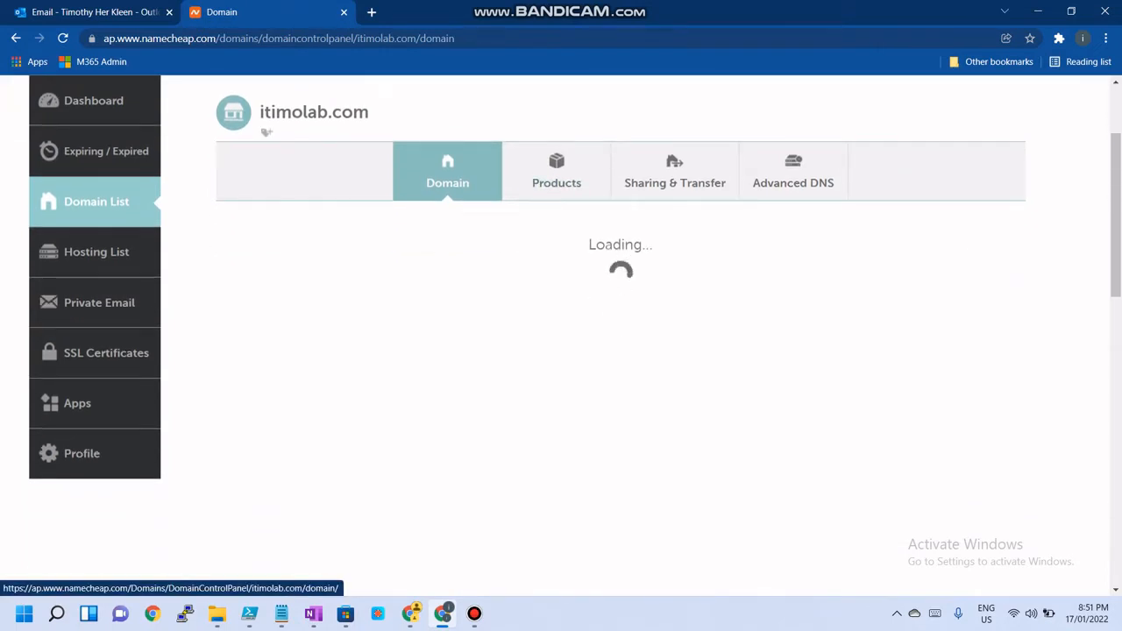
{"action": "scroll", "coordinate": [561, 333], "scroll_direction": "down", "scroll_amount": 4}
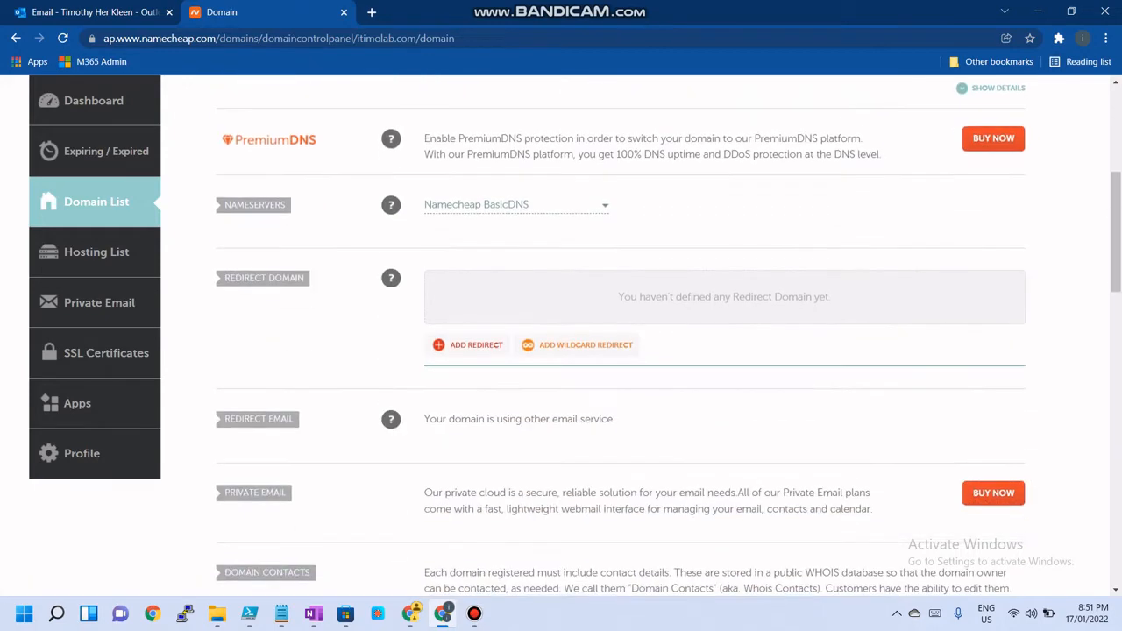
{"action": "scroll", "coordinate": [561, 333], "scroll_direction": "up", "scroll_amount": 3}
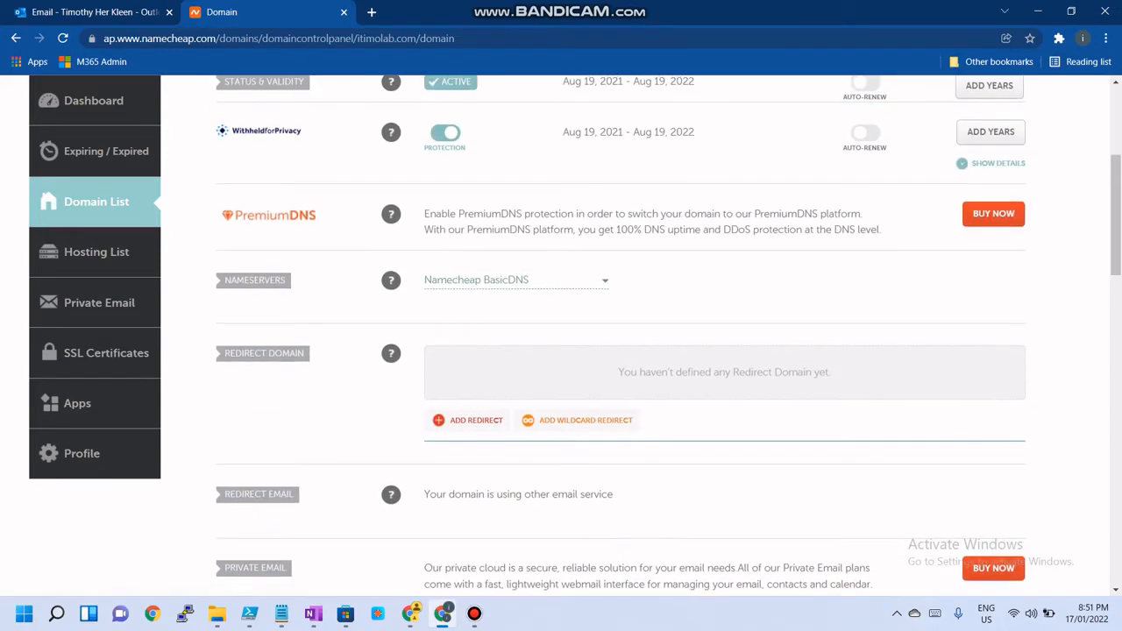
{"action": "scroll", "coordinate": [561, 333], "scroll_direction": "up", "scroll_amount": 2}
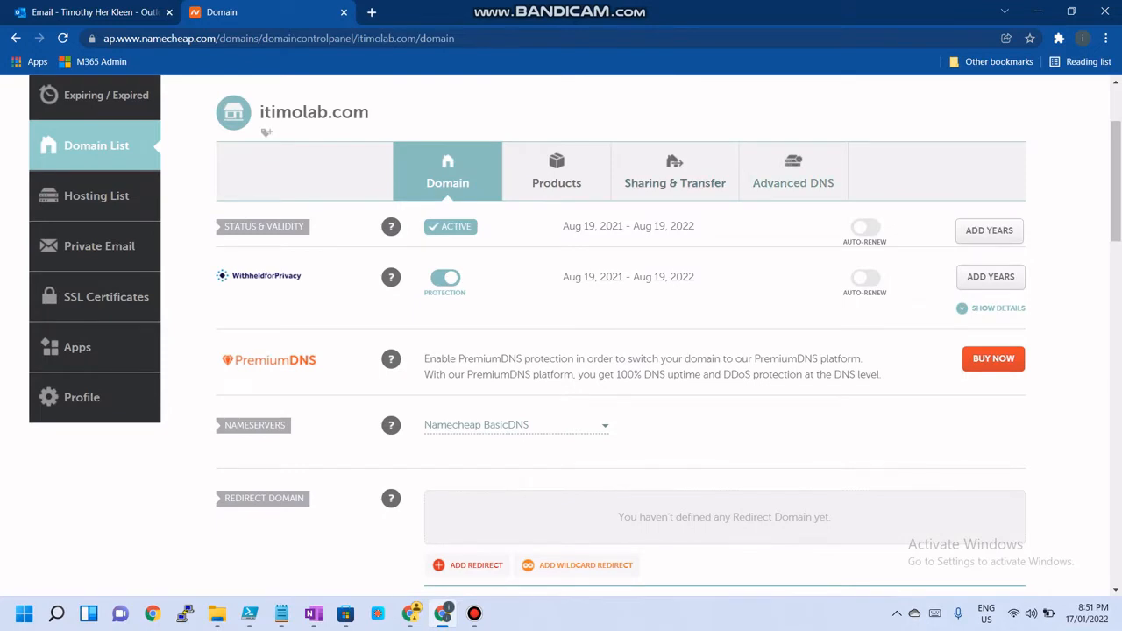
{"action": "left_click", "coordinate": [793, 175]}
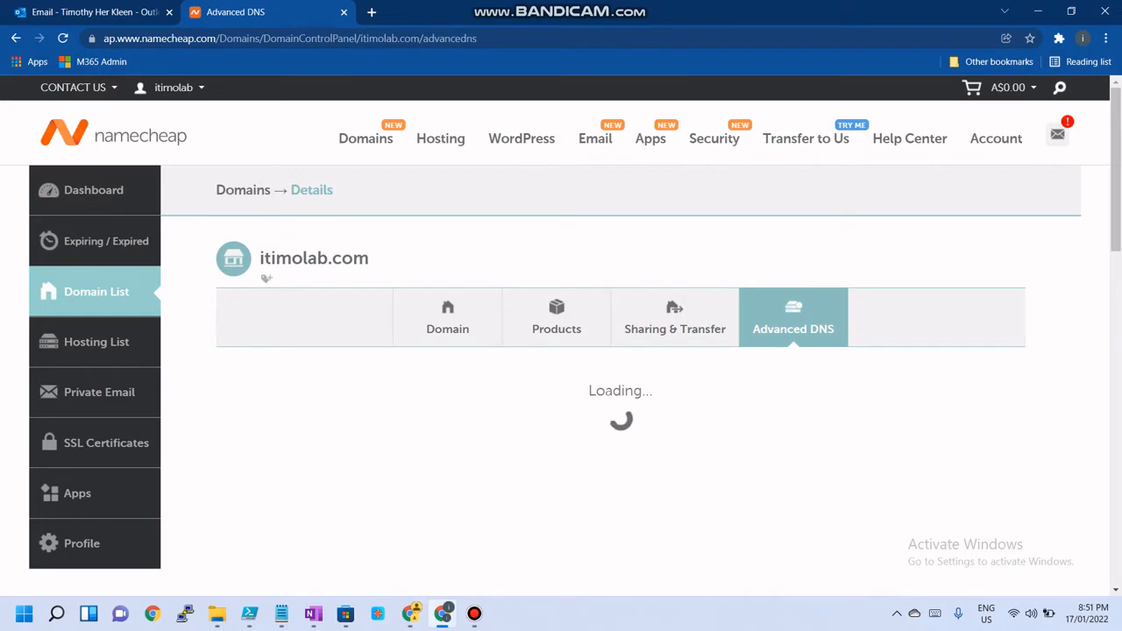
Open the Domains settings page in the Microsoft 365 admin center
{"action": "left_click", "coordinate": [411, 613]}
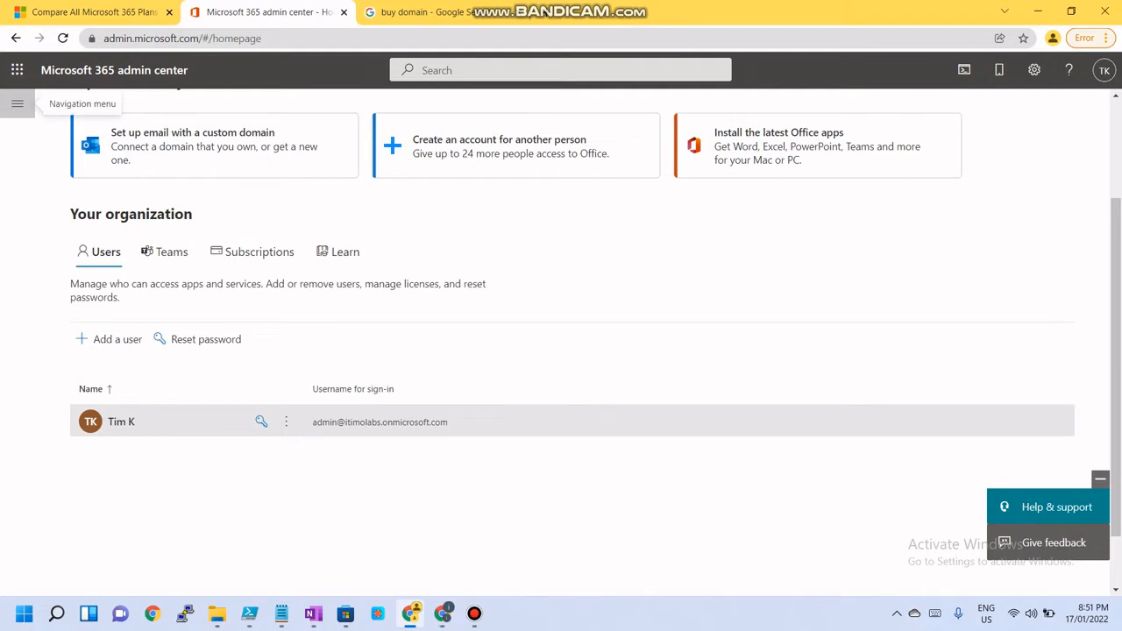
{"action": "left_click", "coordinate": [16, 104]}
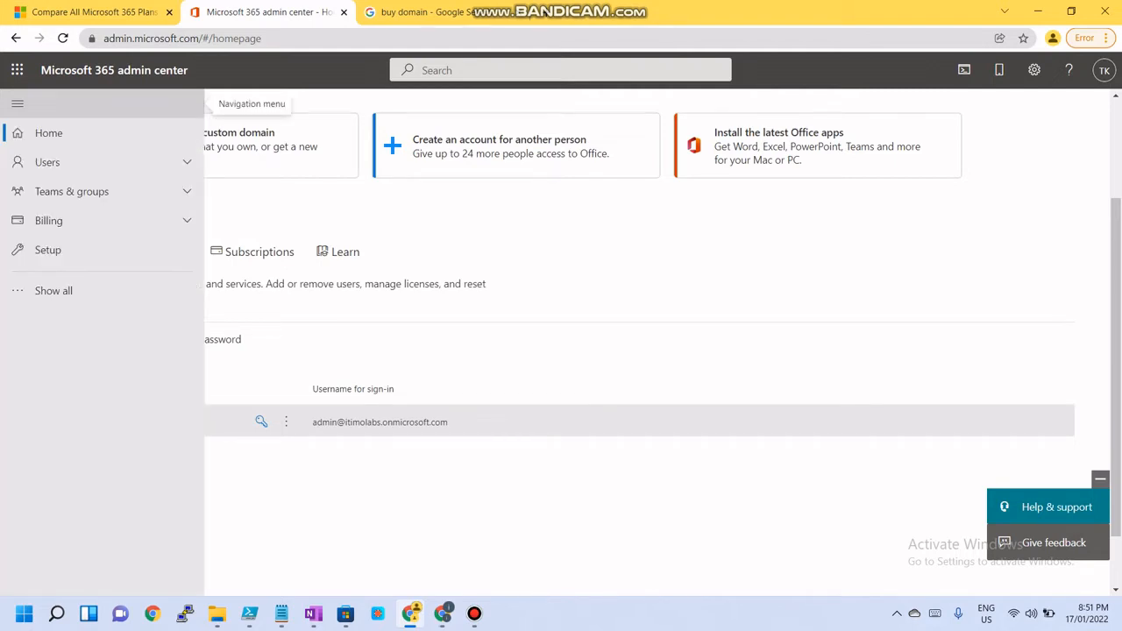
{"action": "left_click", "coordinate": [54, 290]}
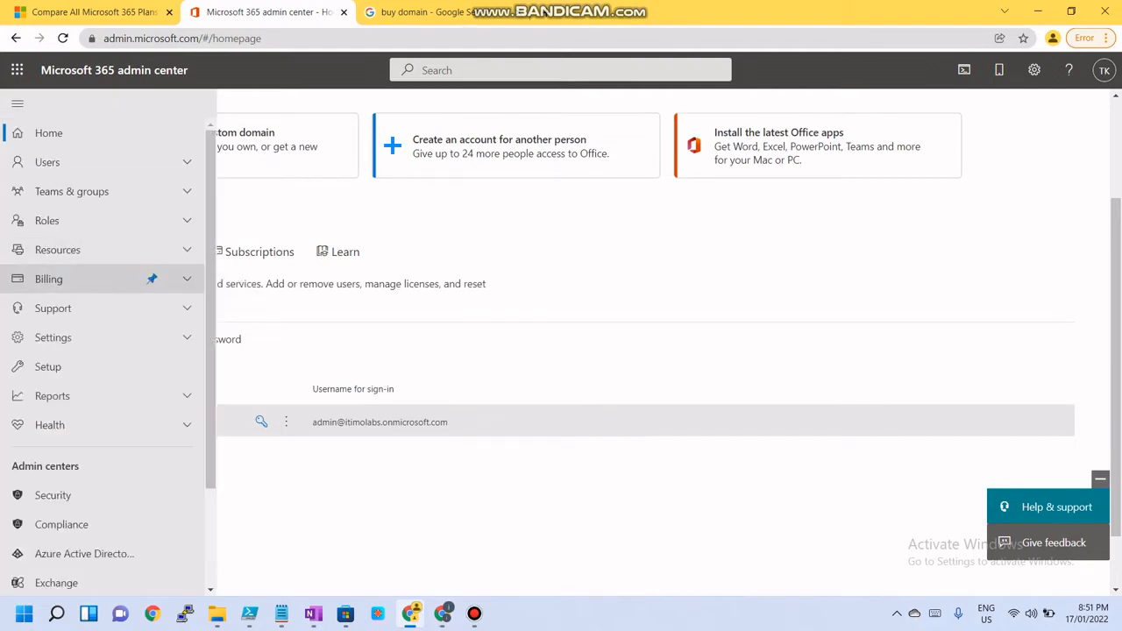
{"action": "left_click", "coordinate": [53, 337]}
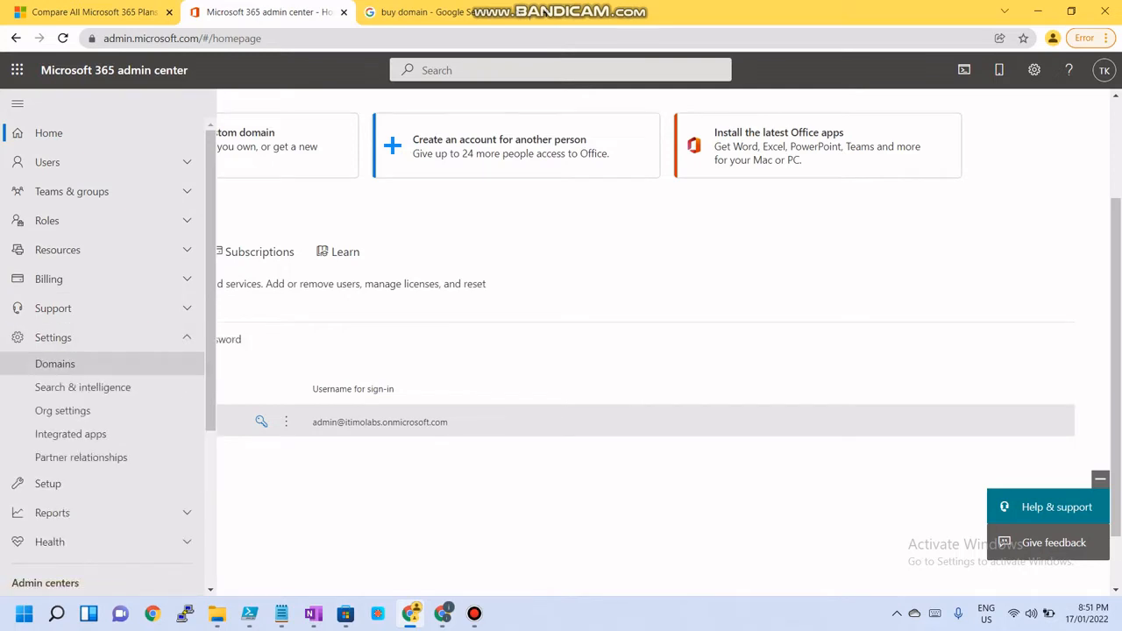
{"action": "left_click", "coordinate": [55, 361]}
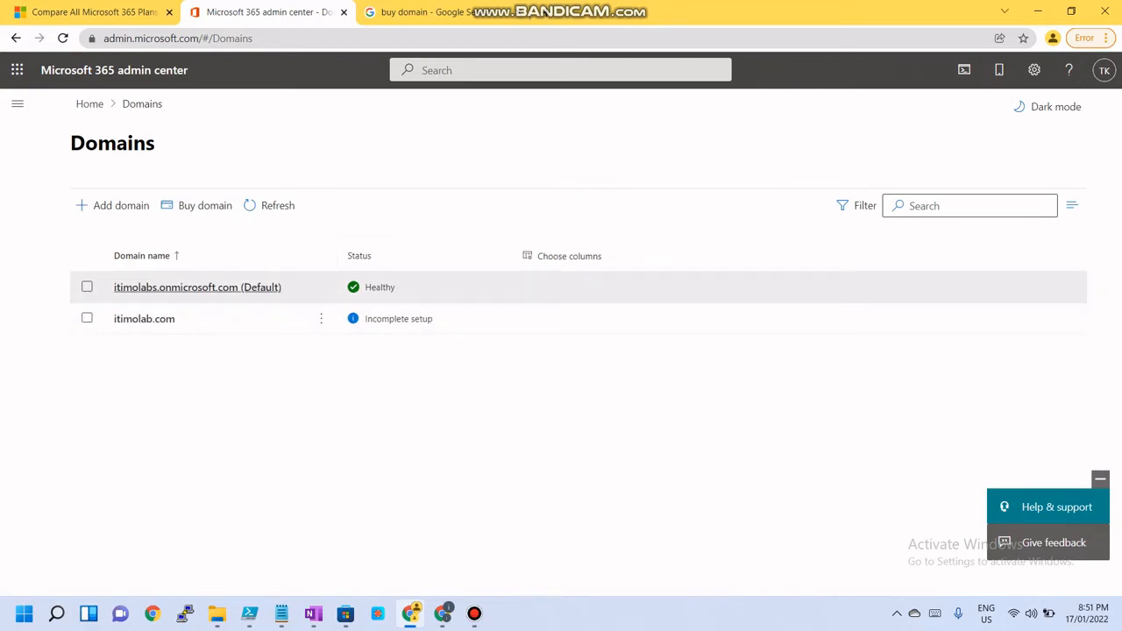
{"action": "left_click", "coordinate": [144, 318]}
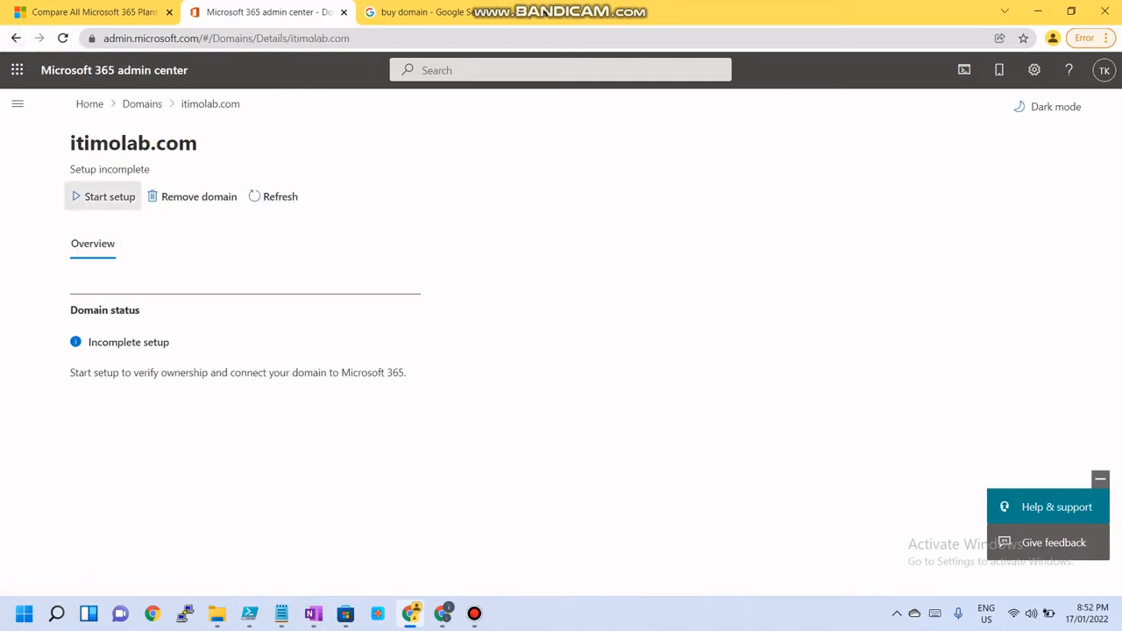
{"action": "left_click", "coordinate": [104, 196]}
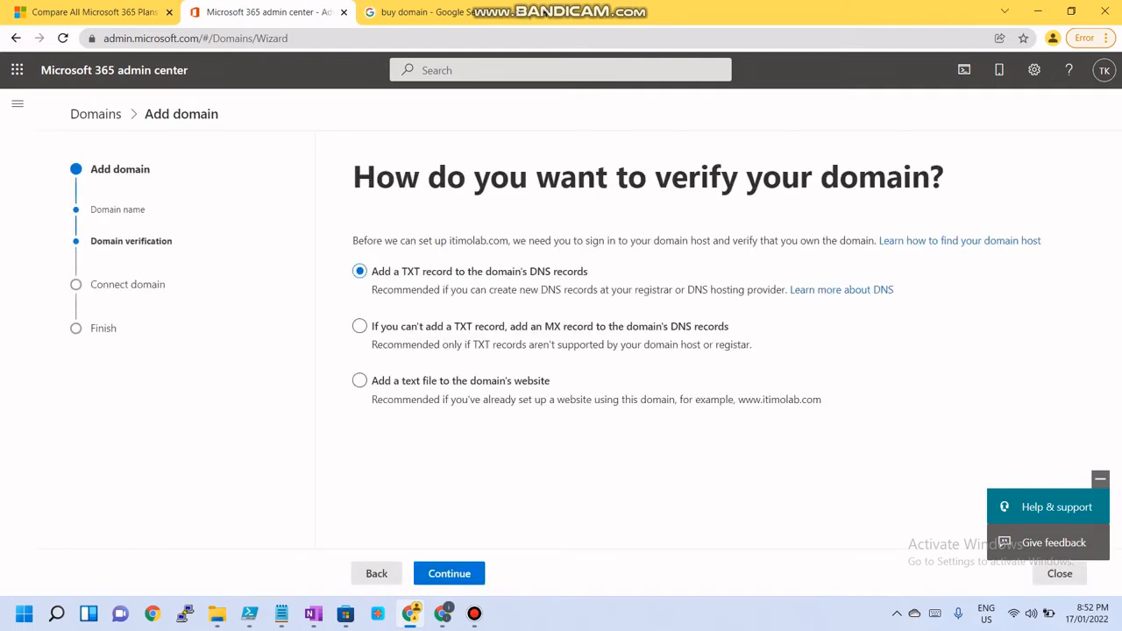
{"action": "left_click", "coordinate": [16, 38]}
{"action": "left_click", "coordinate": [15, 37]}
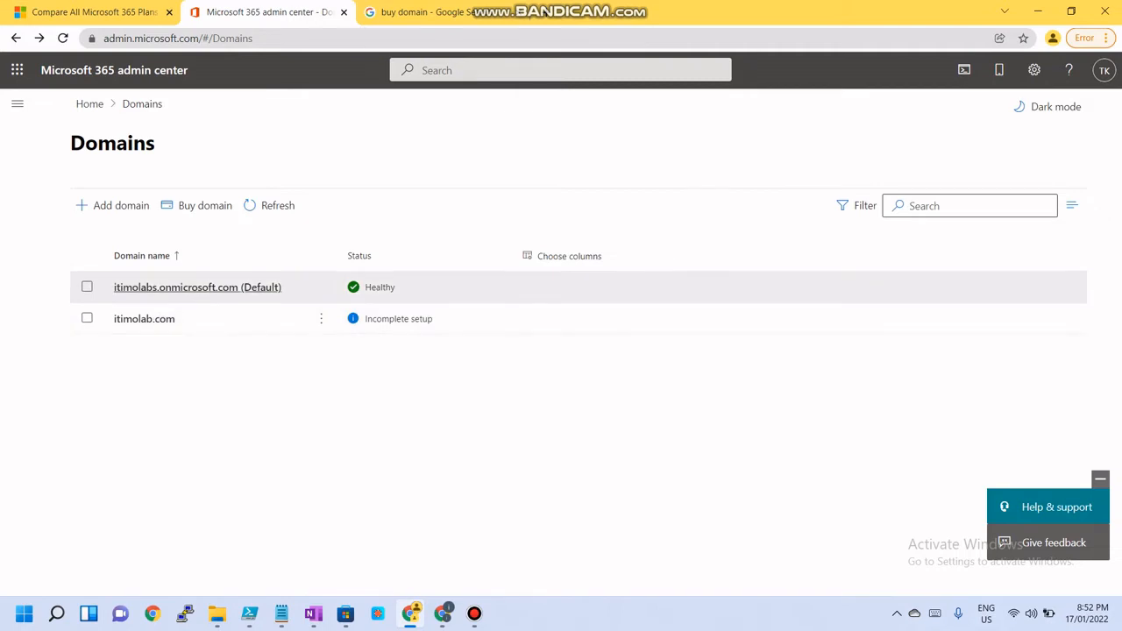
{"action": "left_click", "coordinate": [112, 206]}
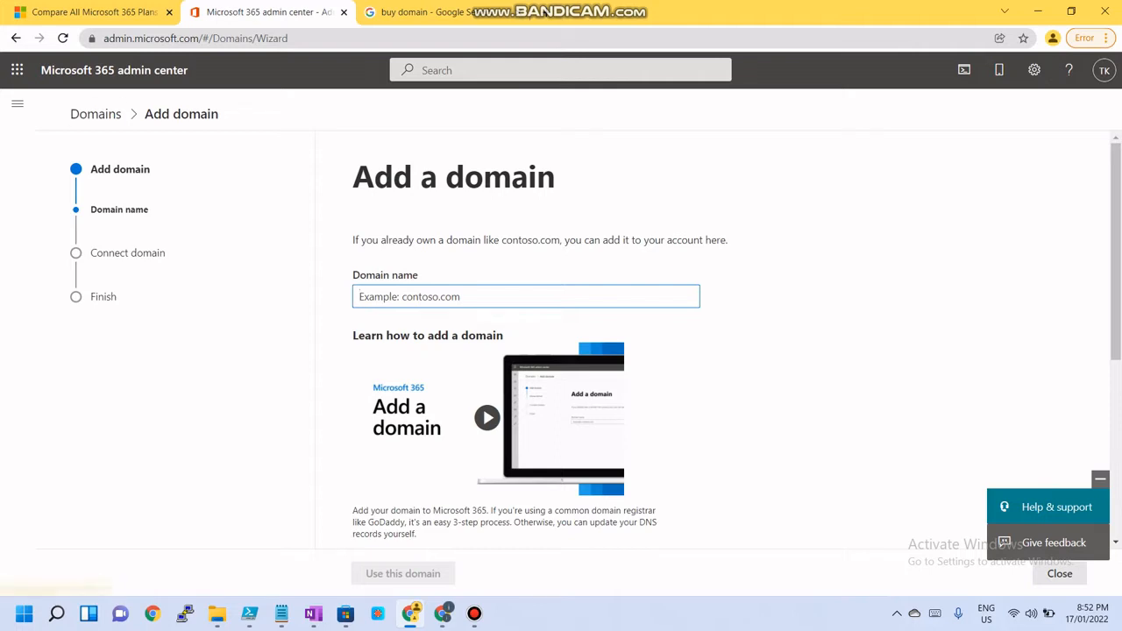
{"action": "left_click", "coordinate": [15, 38]}
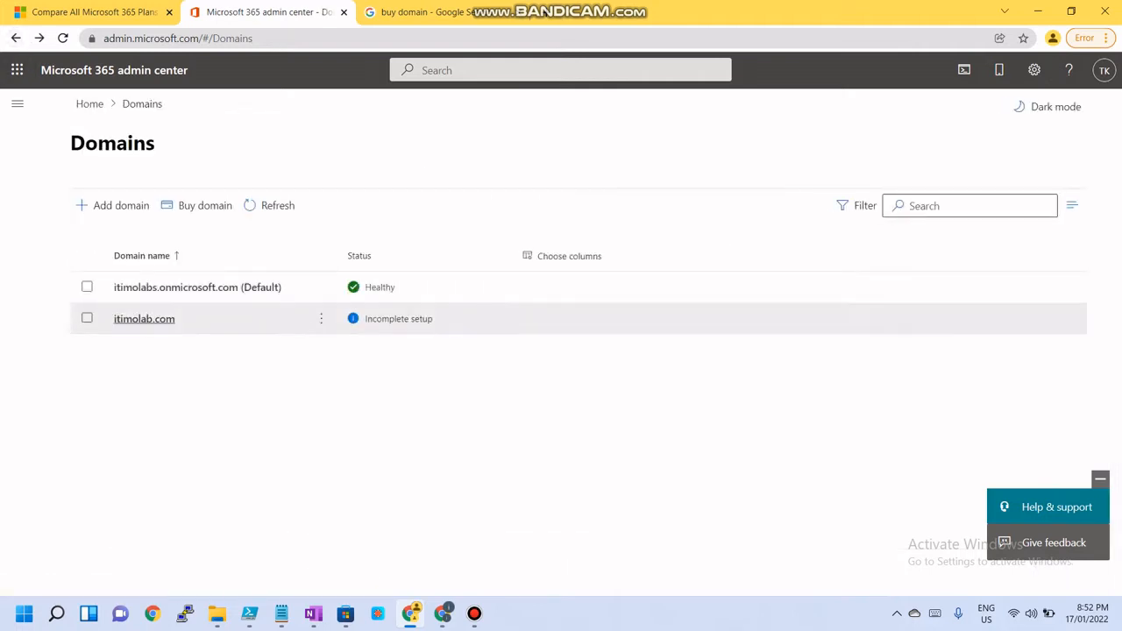
Start setup for itimolab.com, choose verification by TXT record, and try to verify the domain
{"action": "left_click", "coordinate": [144, 318]}
{"action": "left_click", "coordinate": [98, 196]}
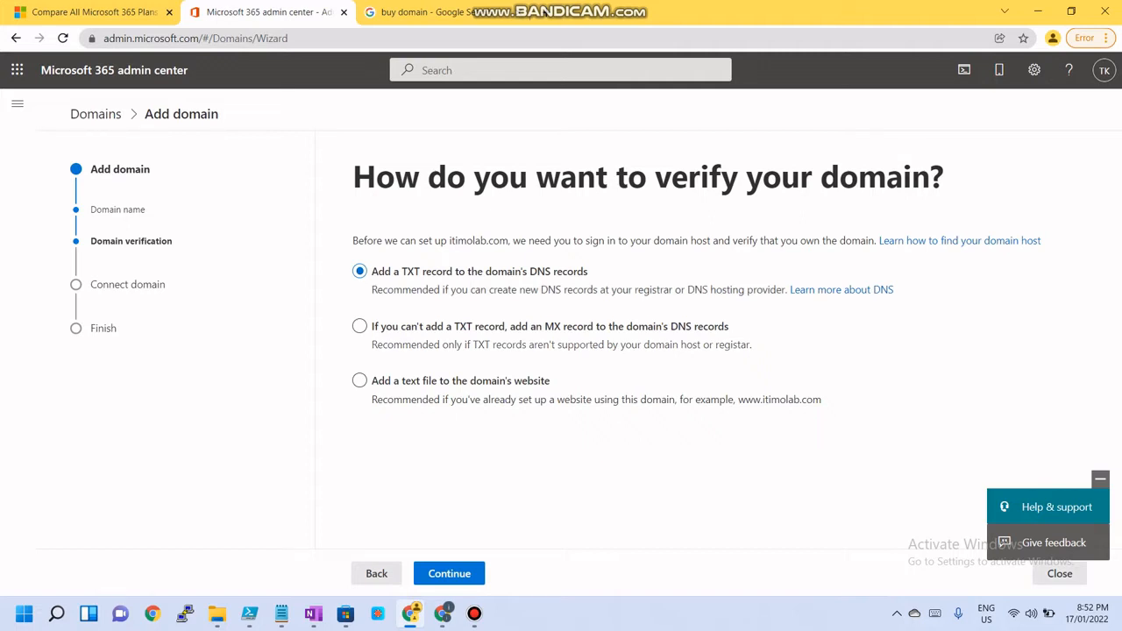
{"action": "left_click", "coordinate": [449, 573]}
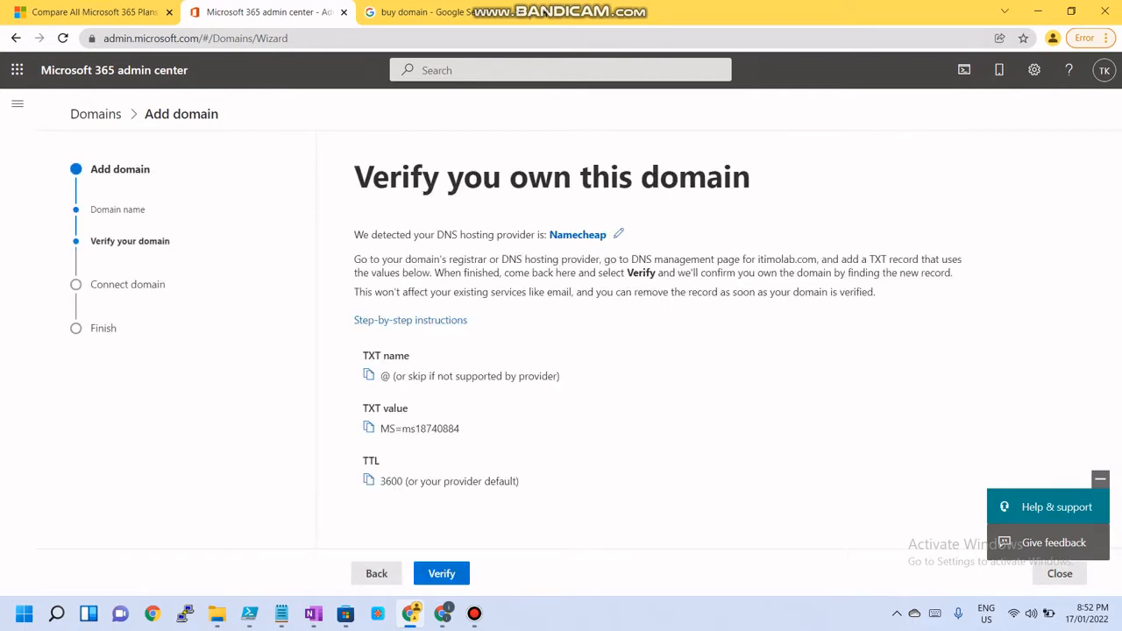
{"action": "left_click", "coordinate": [442, 573]}
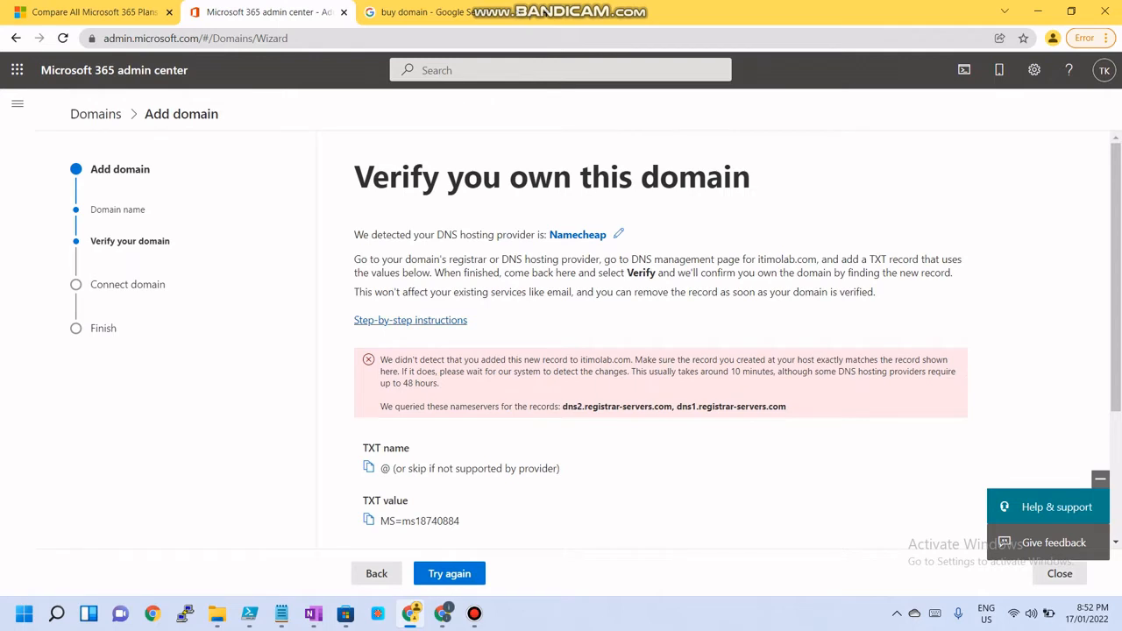
{"action": "scroll", "coordinate": [368, 272], "scroll_direction": "down", "scroll_amount": 3}
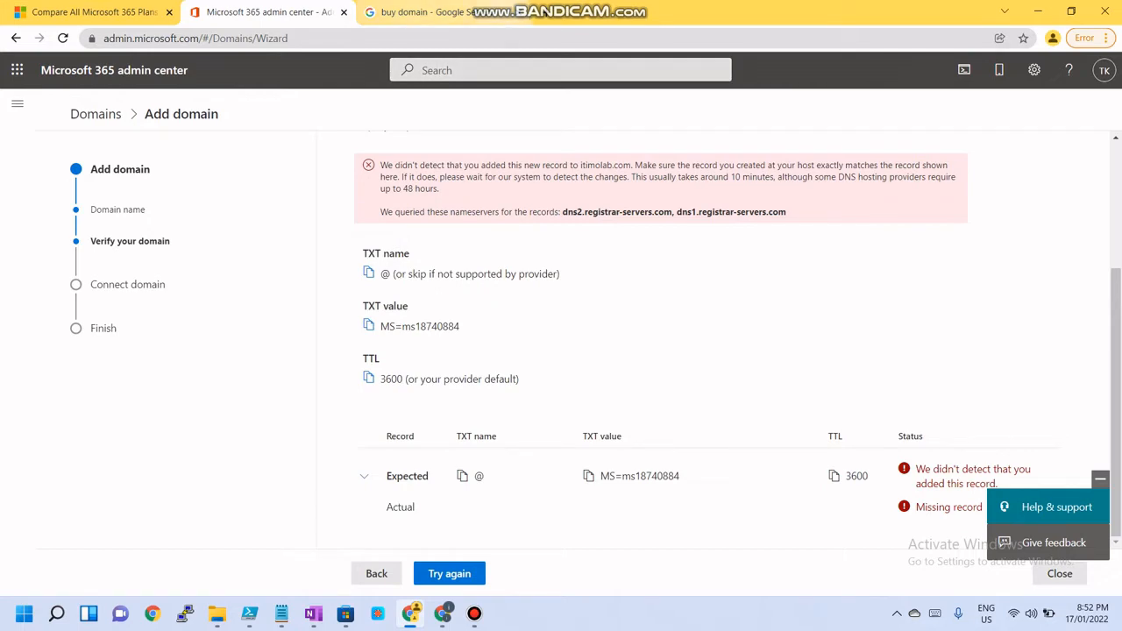
Add a new host record of type TXT Record in itimolab.com's Advanced DNS settings
{"action": "left_click", "coordinate": [1038, 11]}
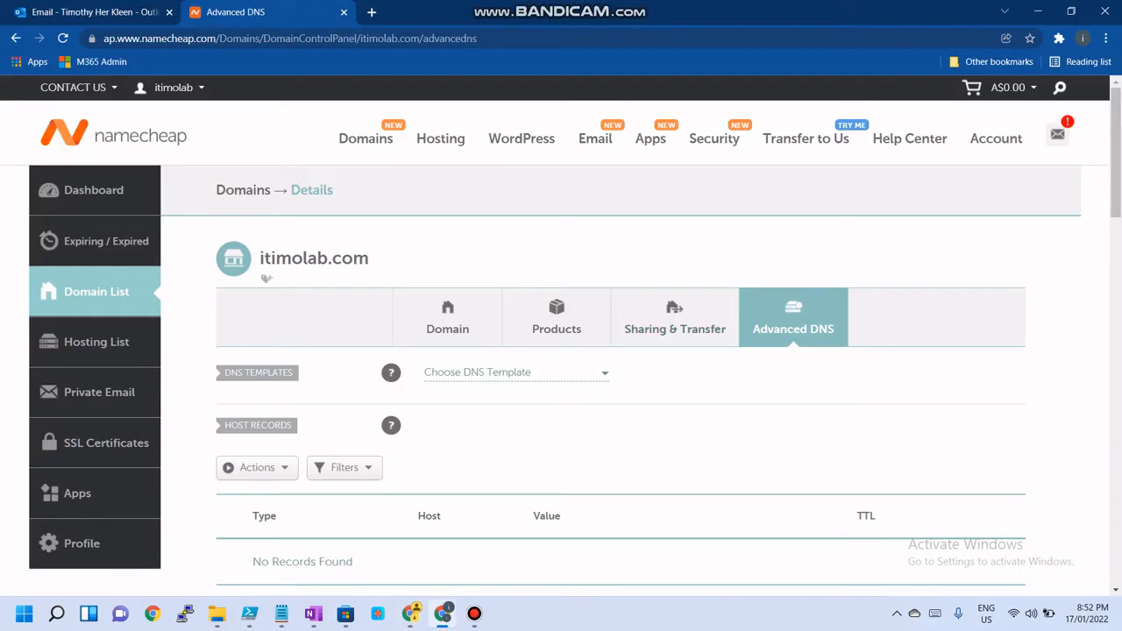
{"action": "scroll", "coordinate": [561, 333], "scroll_direction": "down", "scroll_amount": 3}
{"action": "scroll", "coordinate": [263, 179], "scroll_direction": "up", "scroll_amount": 2}
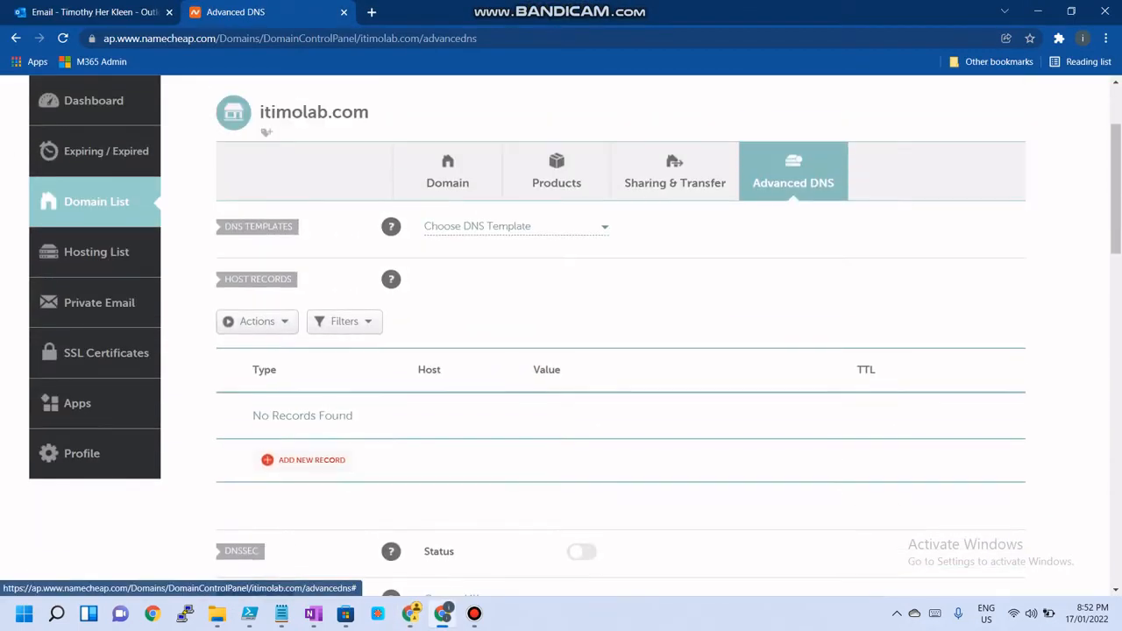
{"action": "scroll", "coordinate": [263, 325], "scroll_direction": "down", "scroll_amount": 1}
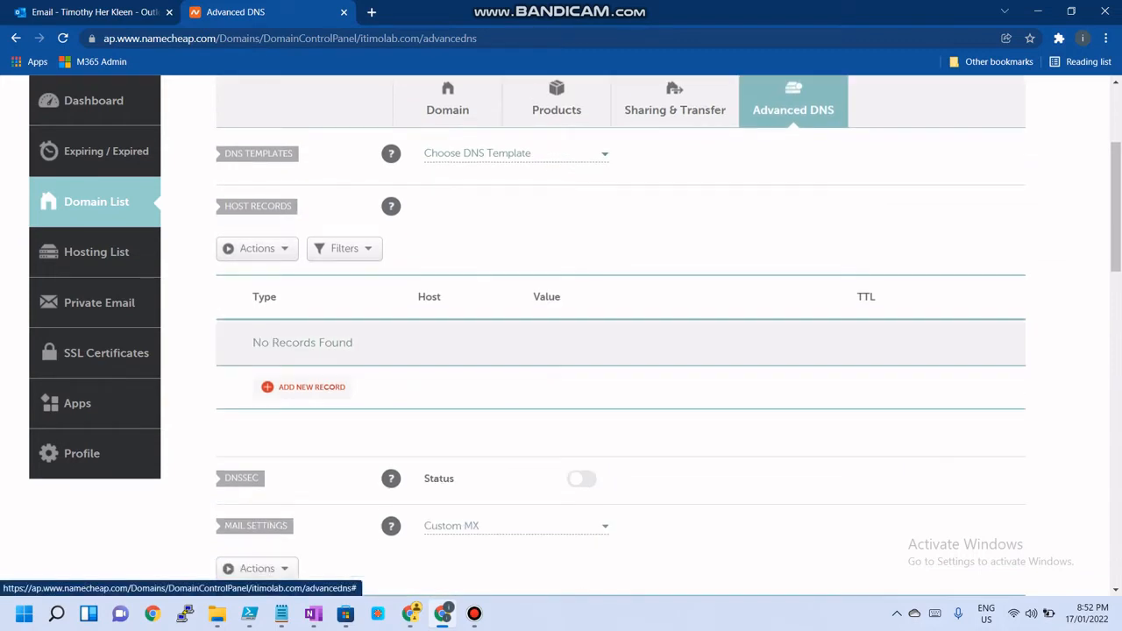
{"action": "left_click", "coordinate": [305, 387]}
{"action": "scroll", "coordinate": [307, 330], "scroll_direction": "down", "scroll_amount": 2}
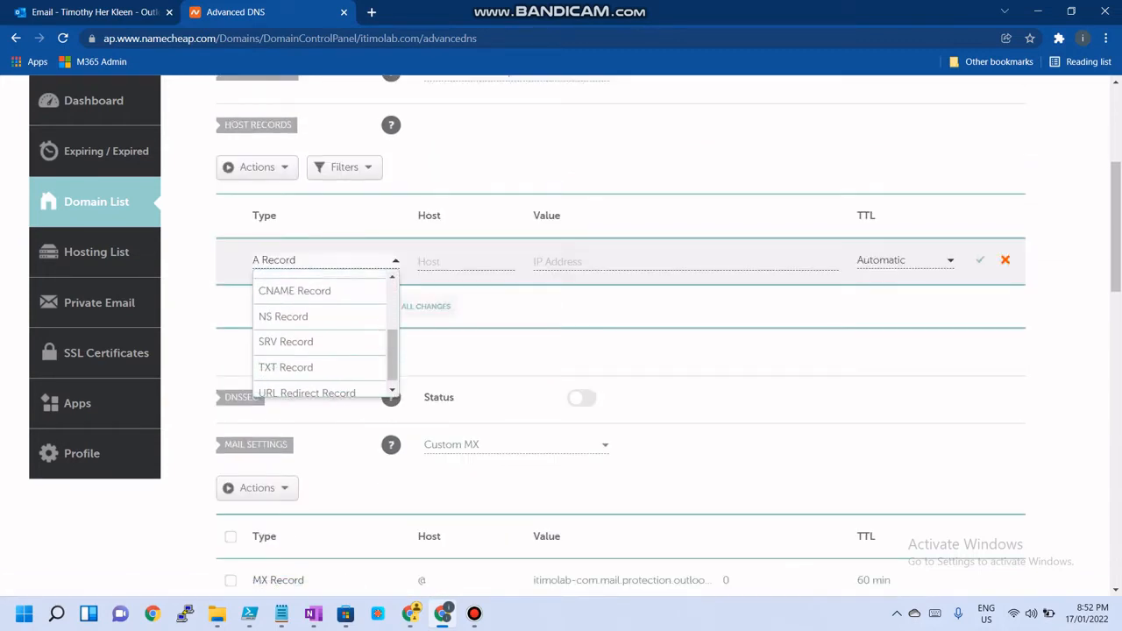
{"action": "left_click", "coordinate": [285, 367]}
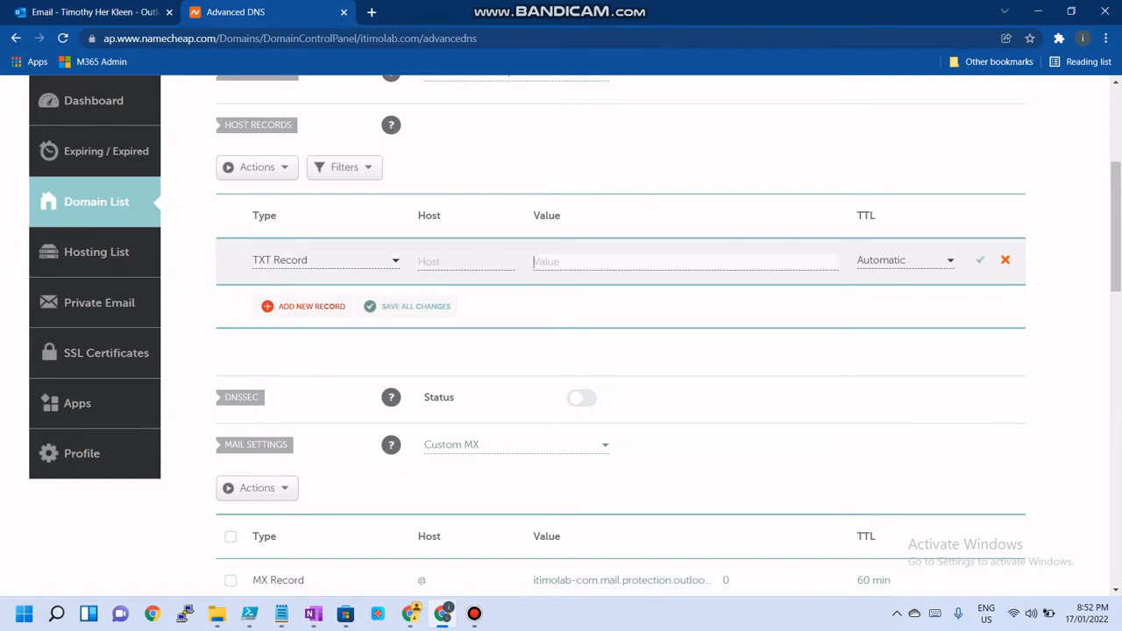
Copy the TXT name @ from the admin center and paste it into the new record's Host field
{"action": "right_click", "coordinate": [614, 269]}
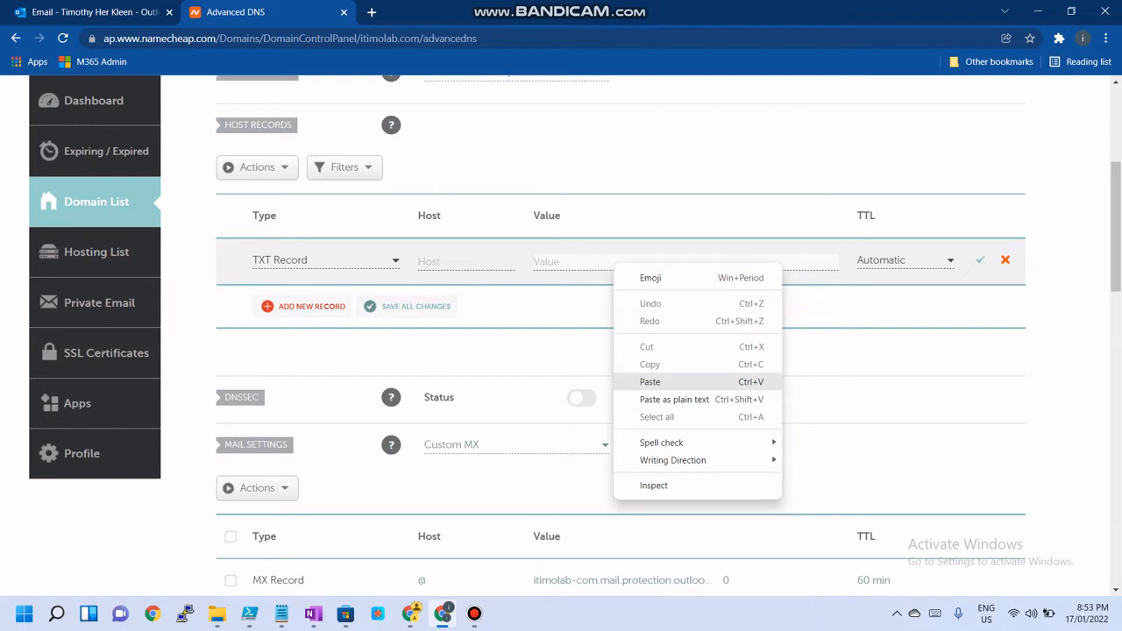
{"action": "left_click", "coordinate": [649, 382]}
{"action": "left_click", "coordinate": [1037, 12]}
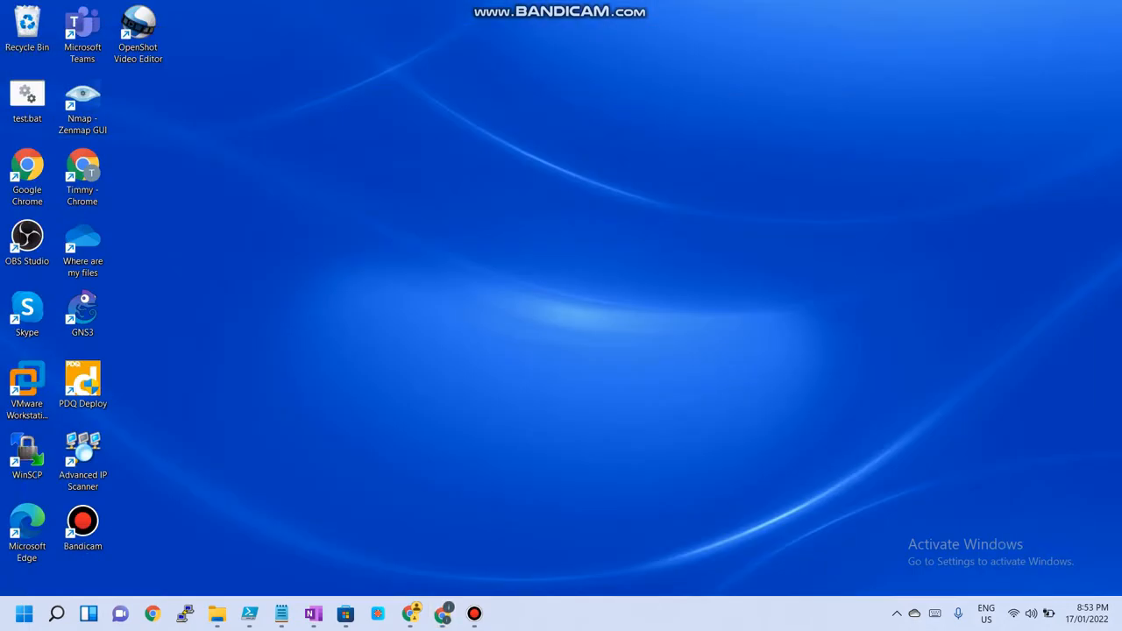
{"action": "left_click", "coordinate": [410, 613]}
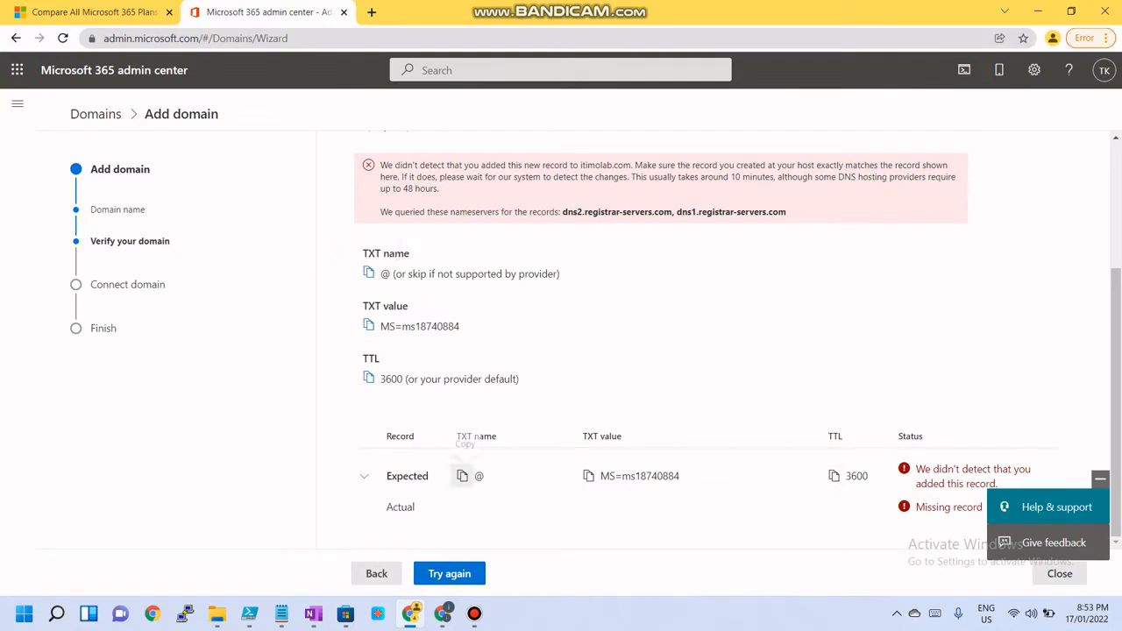
{"action": "left_click", "coordinate": [463, 476]}
{"action": "left_click", "coordinate": [1038, 12]}
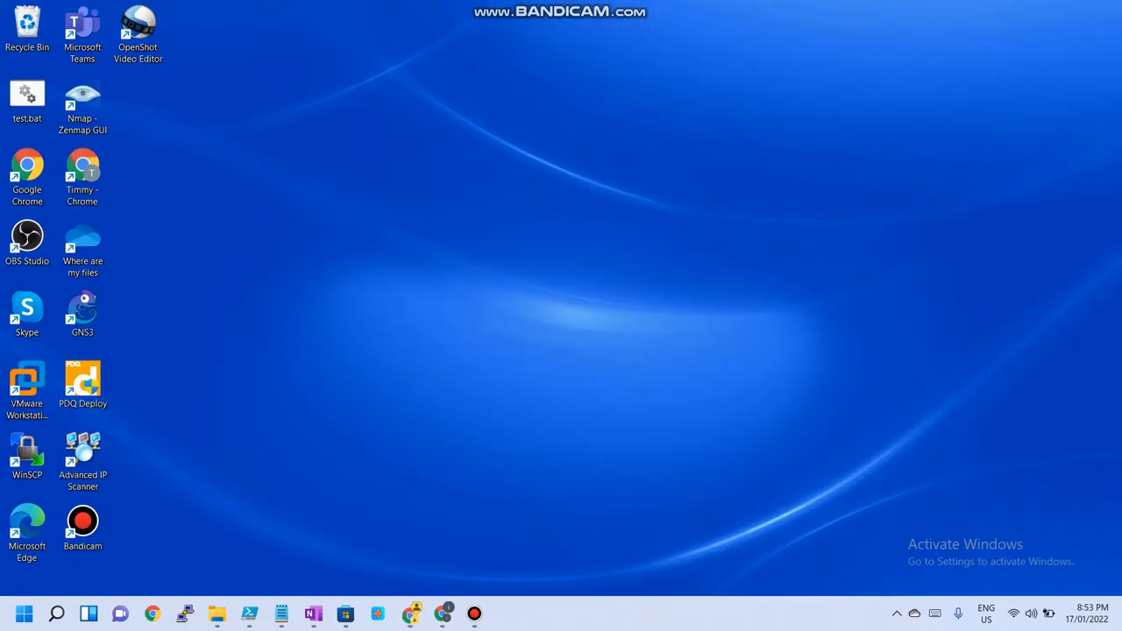
{"action": "left_click", "coordinate": [443, 614]}
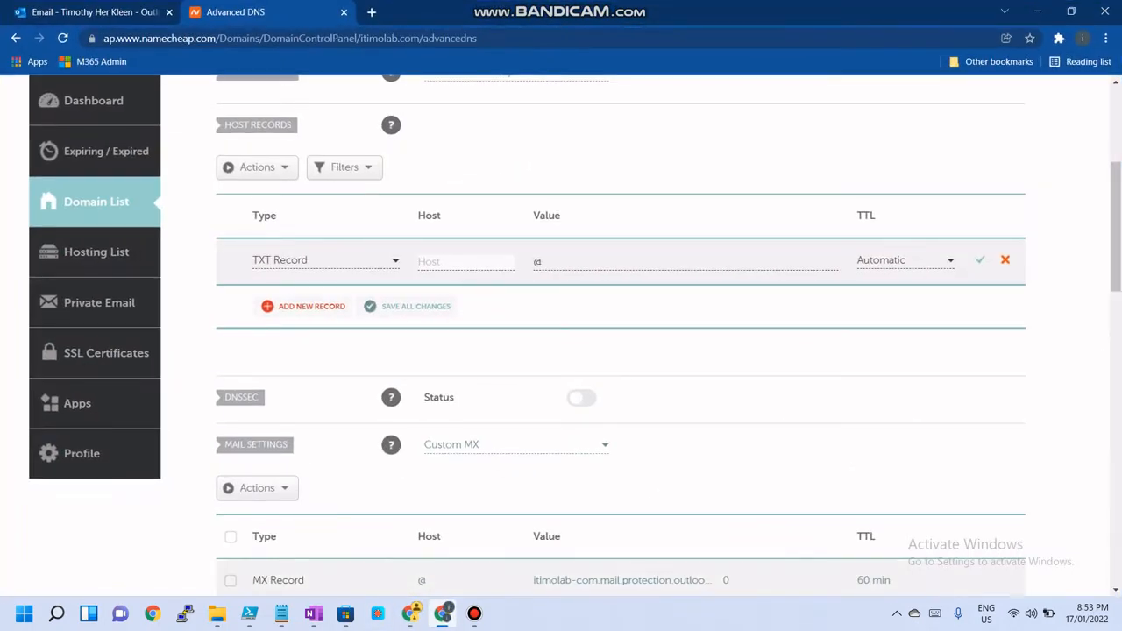
{"action": "right_click", "coordinate": [474, 266]}
{"action": "left_click", "coordinate": [504, 386]}
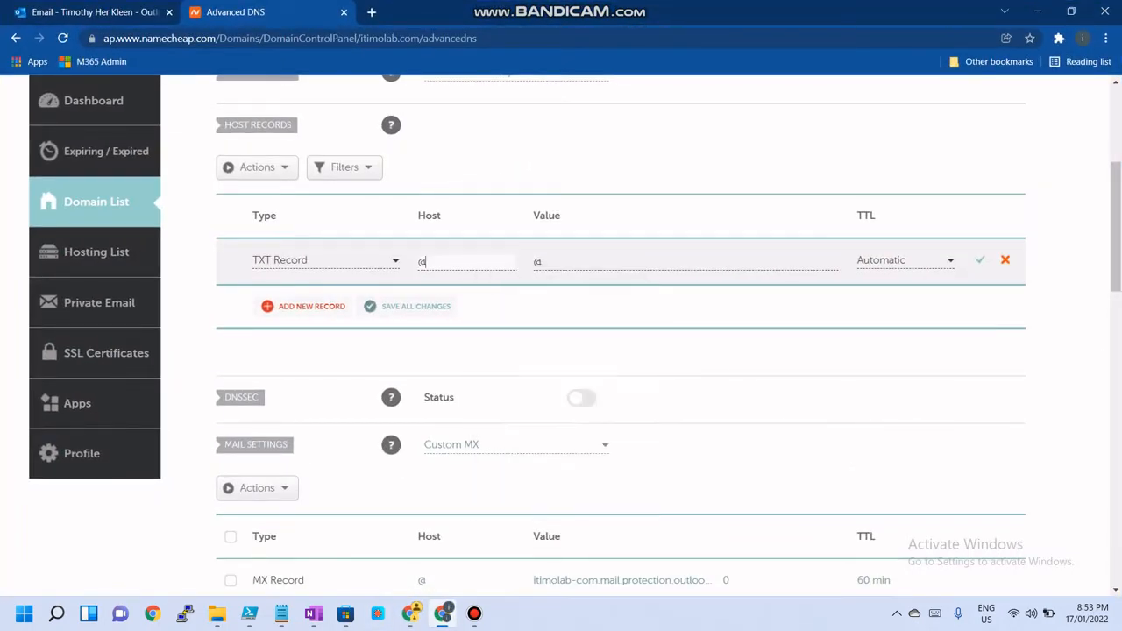
Copy the TXT value MS=ms18740884 from the admin center and paste it into the record's Value field
{"action": "left_click", "coordinate": [411, 614]}
{"action": "left_click", "coordinate": [588, 476]}
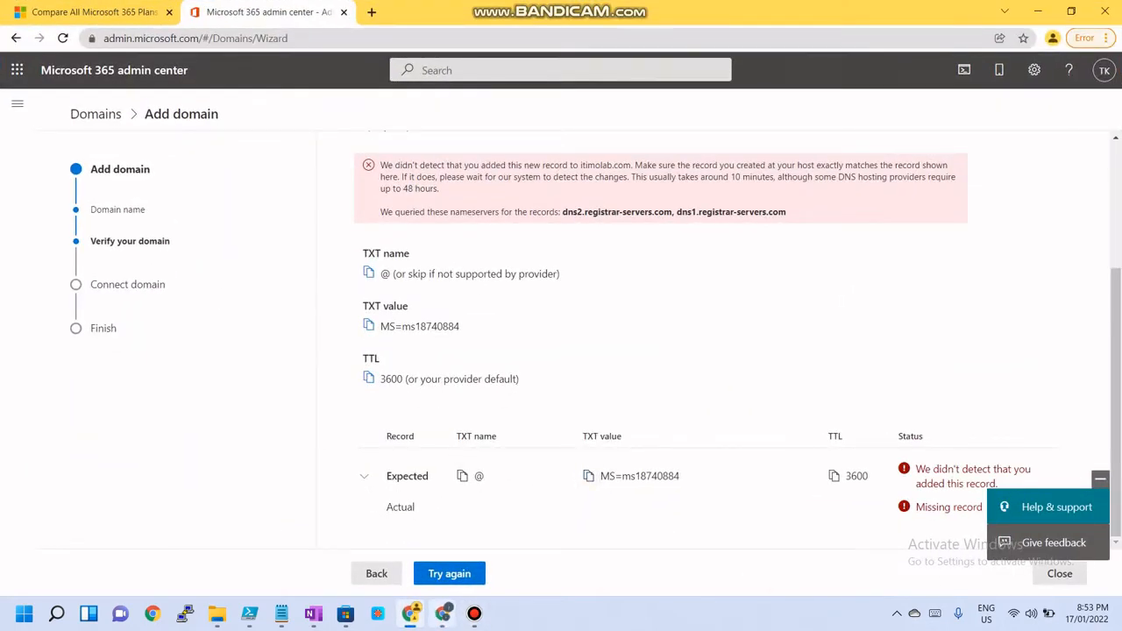
{"action": "left_click", "coordinate": [443, 613]}
{"action": "key", "text": "Tab"}
{"action": "key", "text": "ctrl+v"}
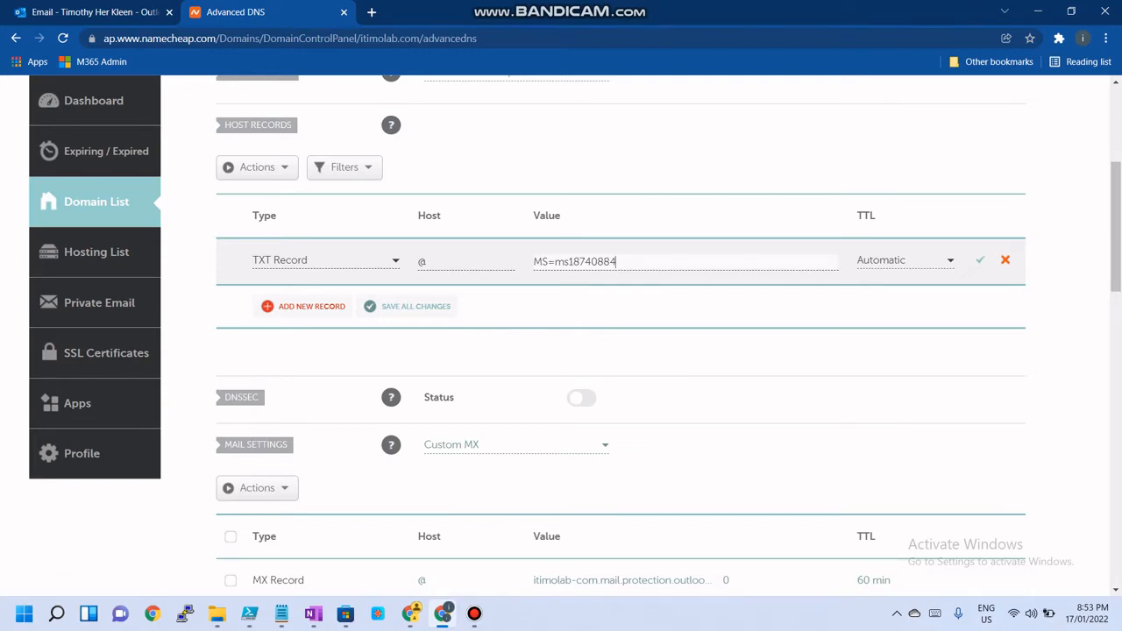
Set the TXT record's TTL to 60 min and save the record
{"action": "left_click", "coordinate": [906, 260]}
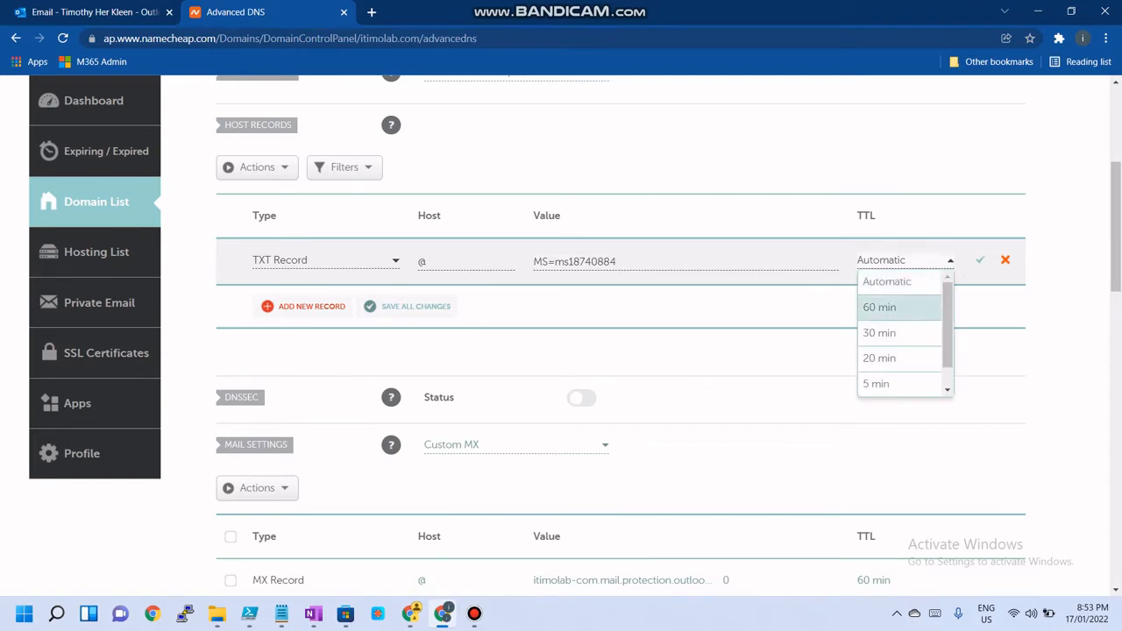
{"action": "left_click", "coordinate": [879, 307]}
{"action": "left_click", "coordinate": [1039, 11]}
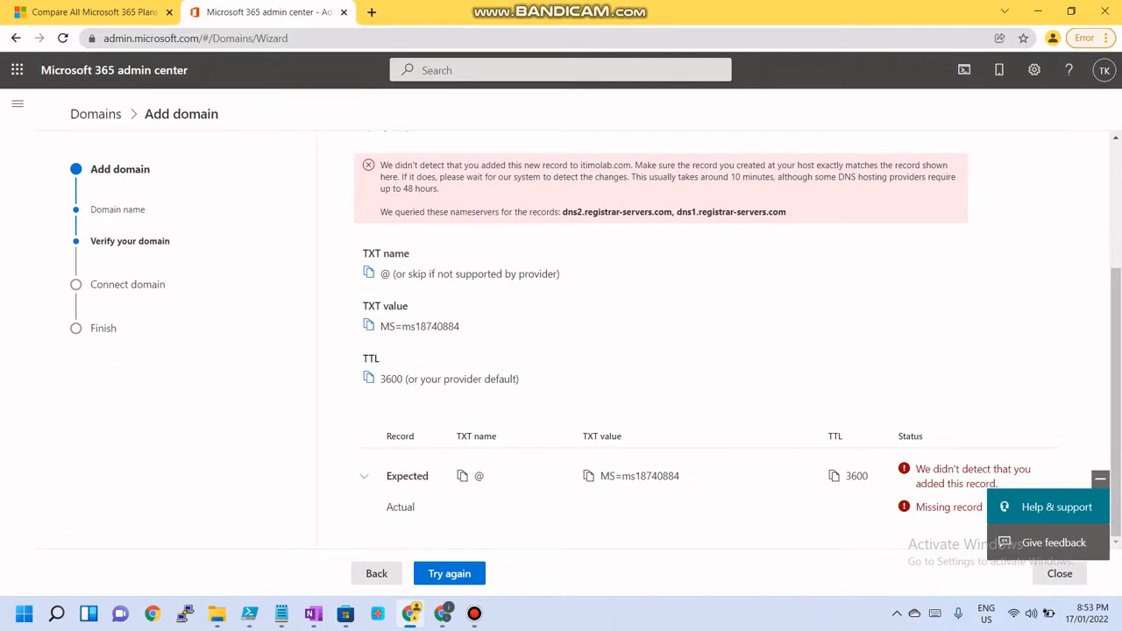
{"action": "left_click", "coordinate": [449, 574]}
{"action": "left_click", "coordinate": [443, 613]}
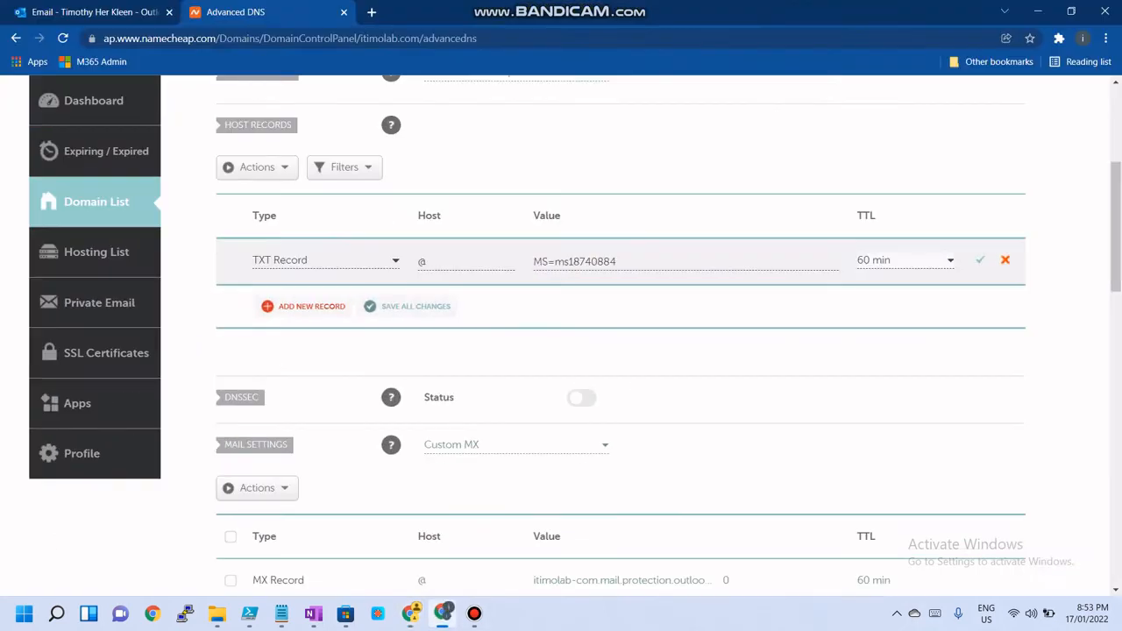
{"action": "left_click", "coordinate": [980, 261]}
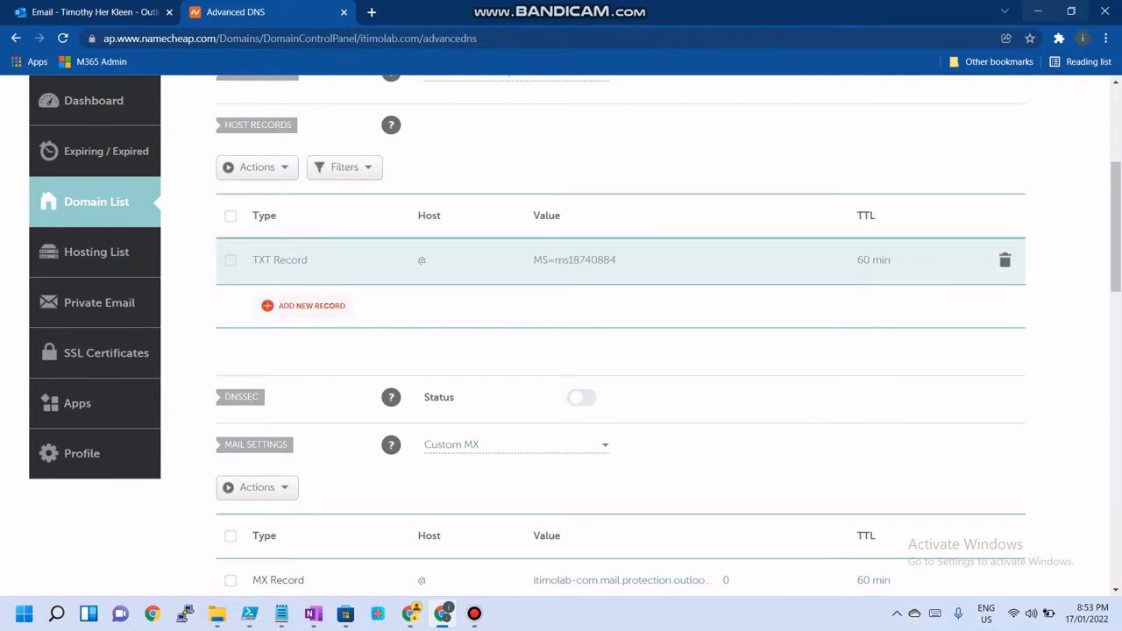
Retry the domain verification in the admin center and continue with adding your own DNS records
{"action": "left_click", "coordinate": [1038, 11]}
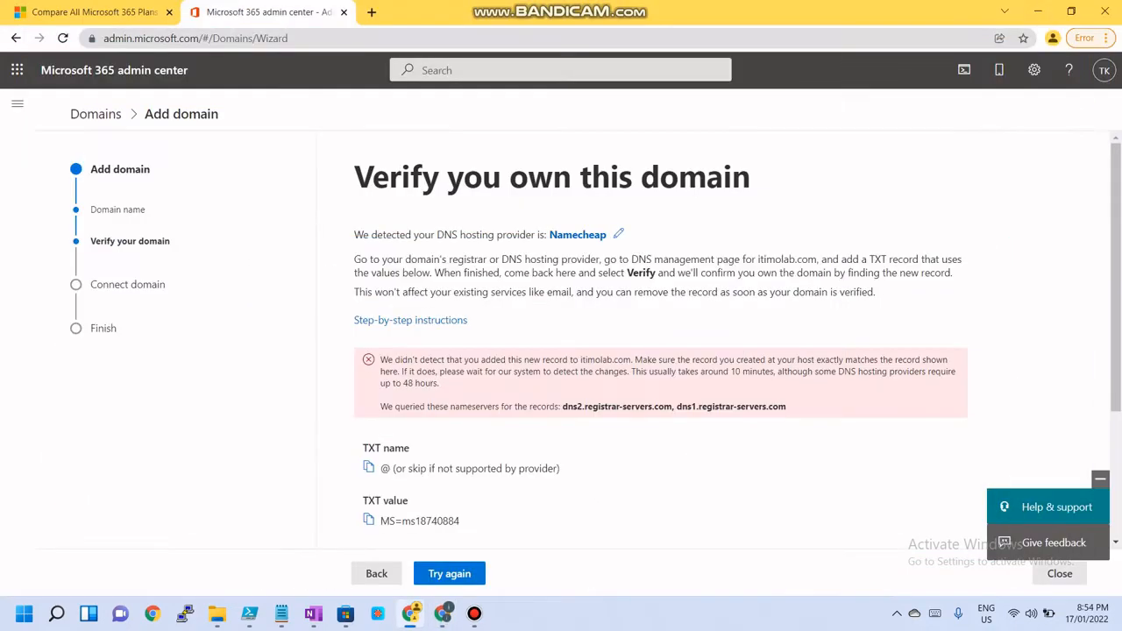
{"action": "left_click", "coordinate": [421, 572]}
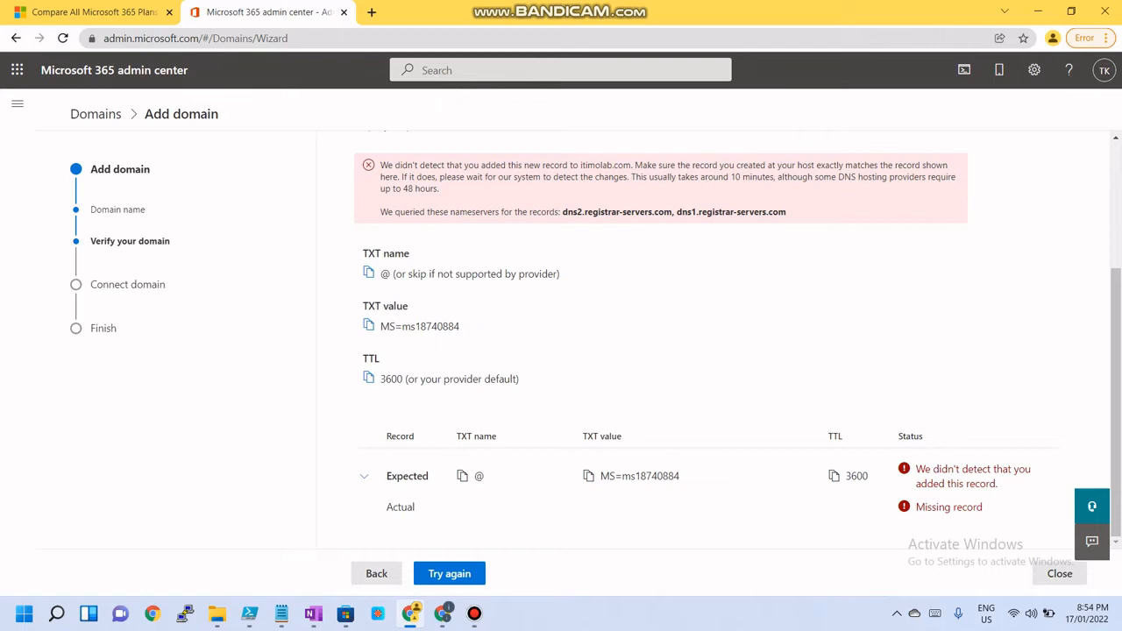
{"action": "left_click_drag", "start_coordinate": [380, 165], "coordinate": [686, 176]}
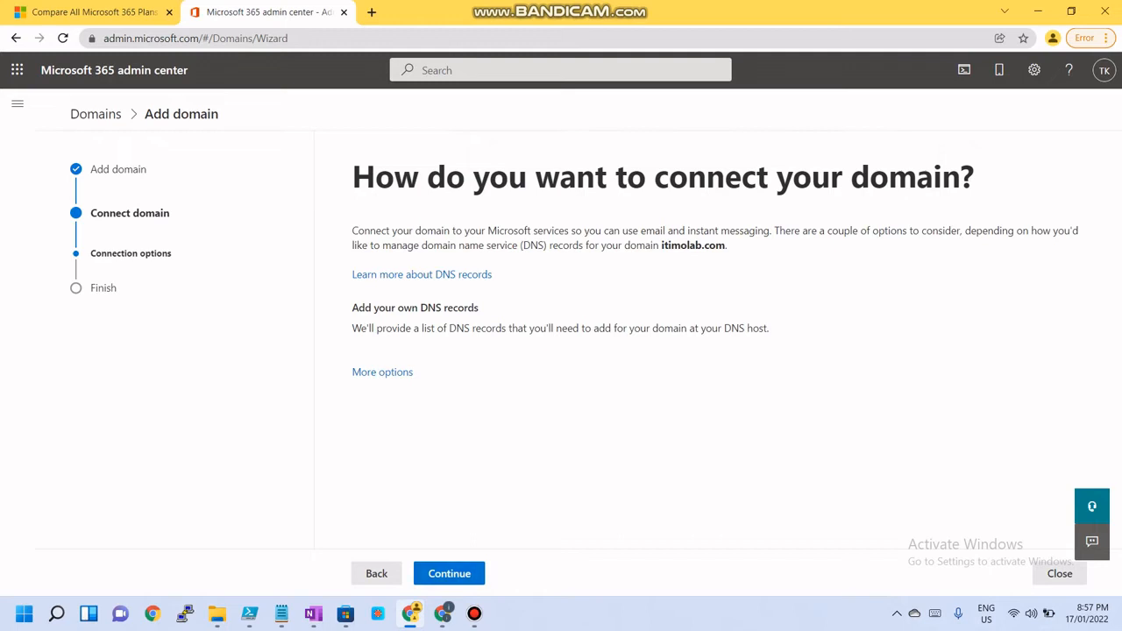
{"action": "left_click", "coordinate": [481, 575]}
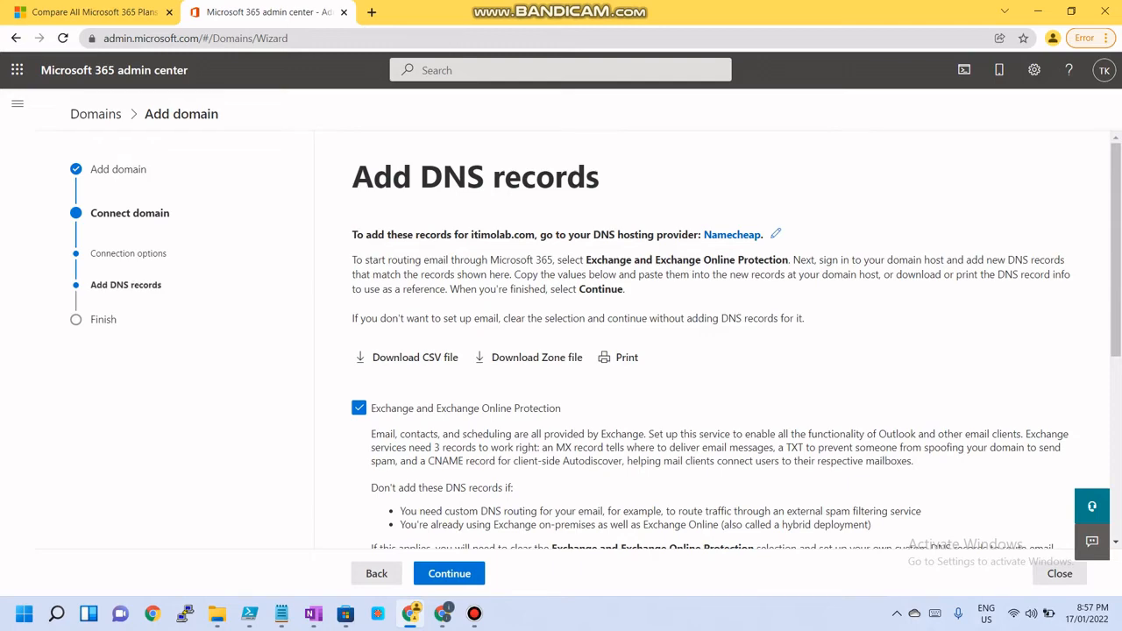
Review the MX, CNAME and TXT records required for Exchange and Exchange Online Protection
{"action": "scroll", "coordinate": [737, 345], "scroll_direction": "down", "scroll_amount": 1}
{"action": "scroll", "coordinate": [737, 345], "scroll_direction": "down", "scroll_amount": 1}
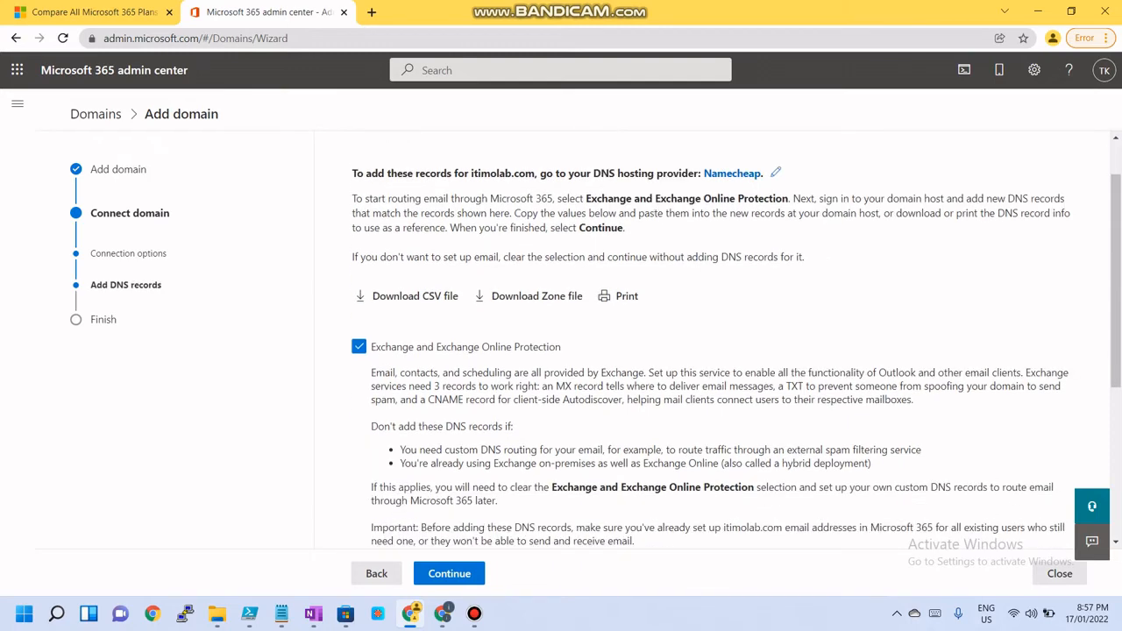
{"action": "scroll", "coordinate": [737, 345], "scroll_direction": "down", "scroll_amount": 2}
{"action": "left_click", "coordinate": [377, 423]}
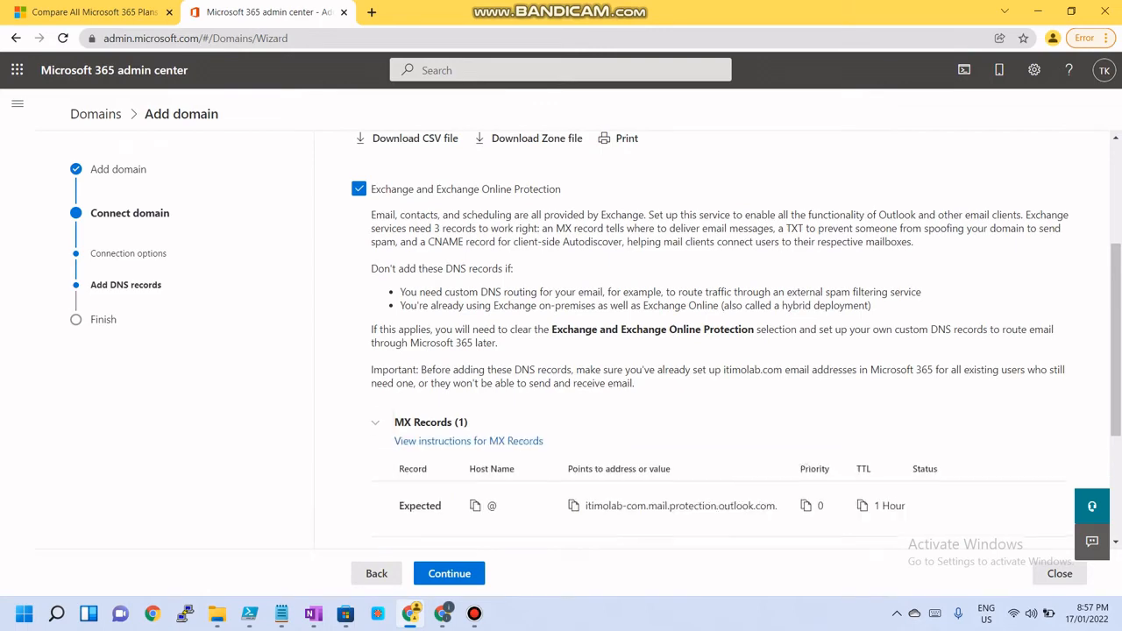
{"action": "scroll", "coordinate": [736, 340], "scroll_direction": "down", "scroll_amount": 2}
{"action": "left_click", "coordinate": [376, 426]}
{"action": "scroll", "coordinate": [737, 340], "scroll_direction": "down", "scroll_amount": 1}
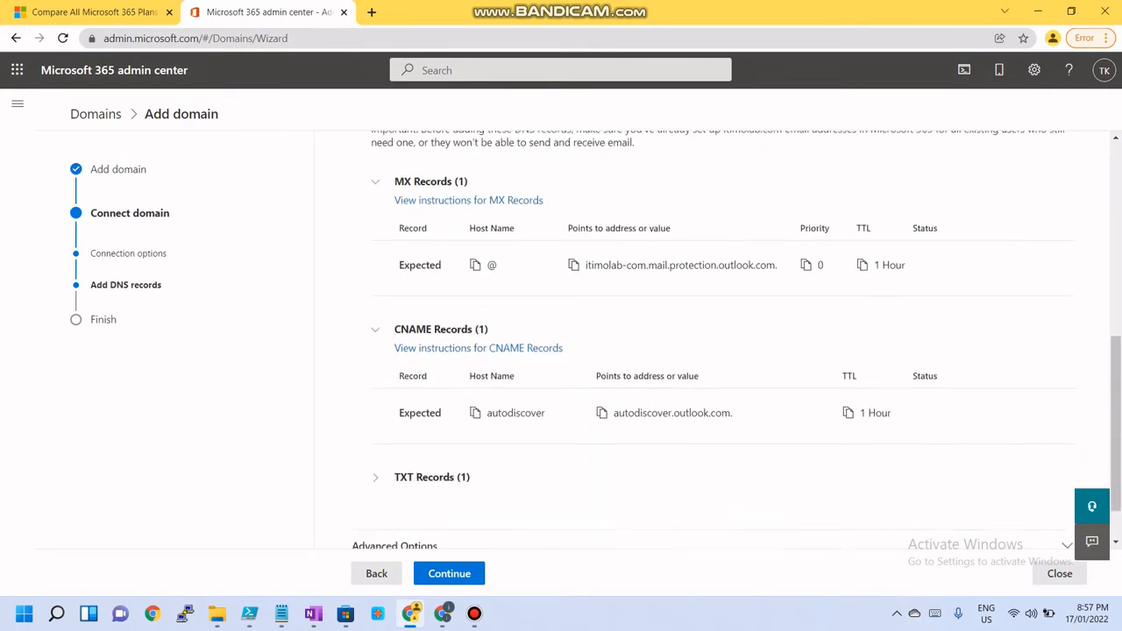
{"action": "scroll", "coordinate": [736, 340], "scroll_direction": "down", "scroll_amount": 1}
{"action": "left_click", "coordinate": [377, 416]}
{"action": "scroll", "coordinate": [736, 341], "scroll_direction": "up", "scroll_amount": 4}
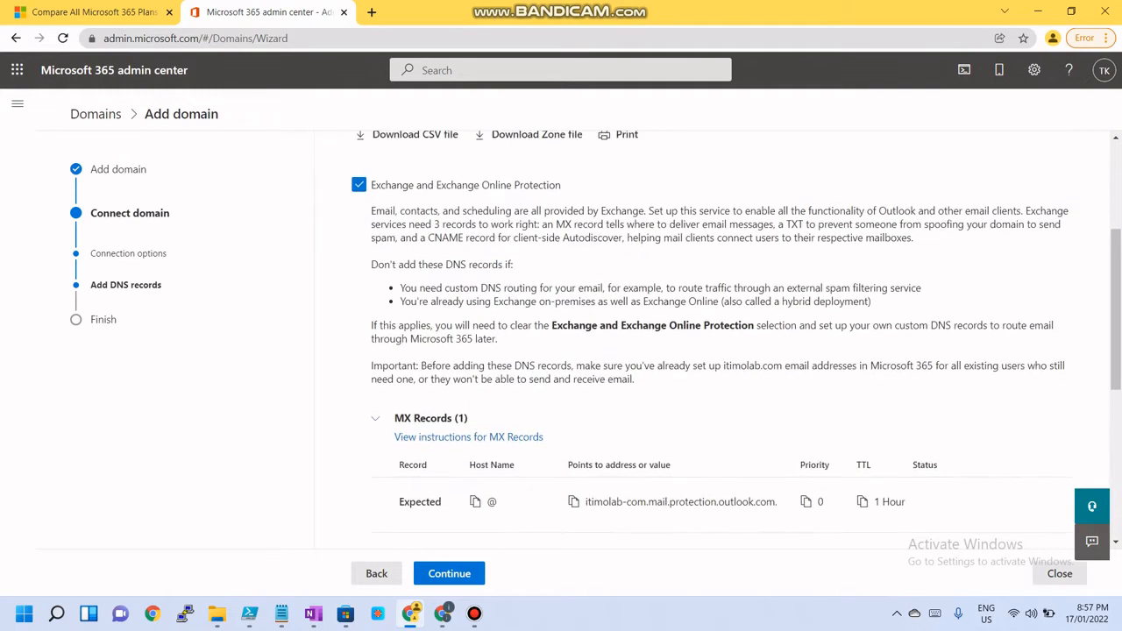
{"action": "scroll", "coordinate": [736, 340], "scroll_direction": "up", "scroll_amount": 1}
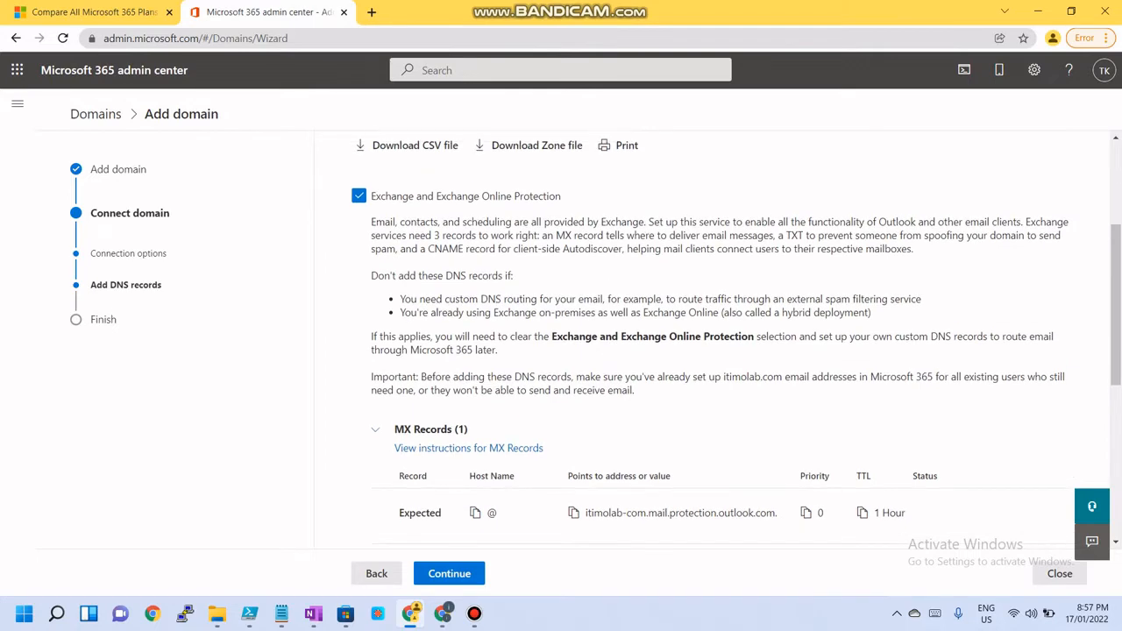
{"action": "scroll", "coordinate": [737, 340], "scroll_direction": "up", "scroll_amount": 1}
{"action": "scroll", "coordinate": [736, 340], "scroll_direction": "up", "scroll_amount": 3}
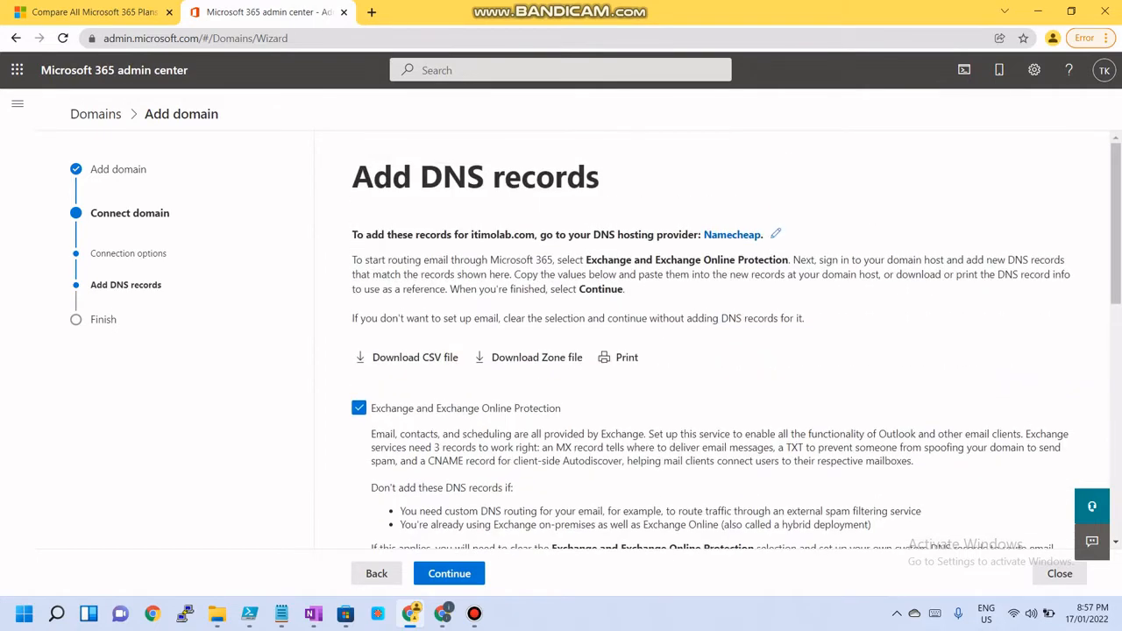
{"action": "scroll", "coordinate": [737, 341], "scroll_direction": "down", "scroll_amount": 3}
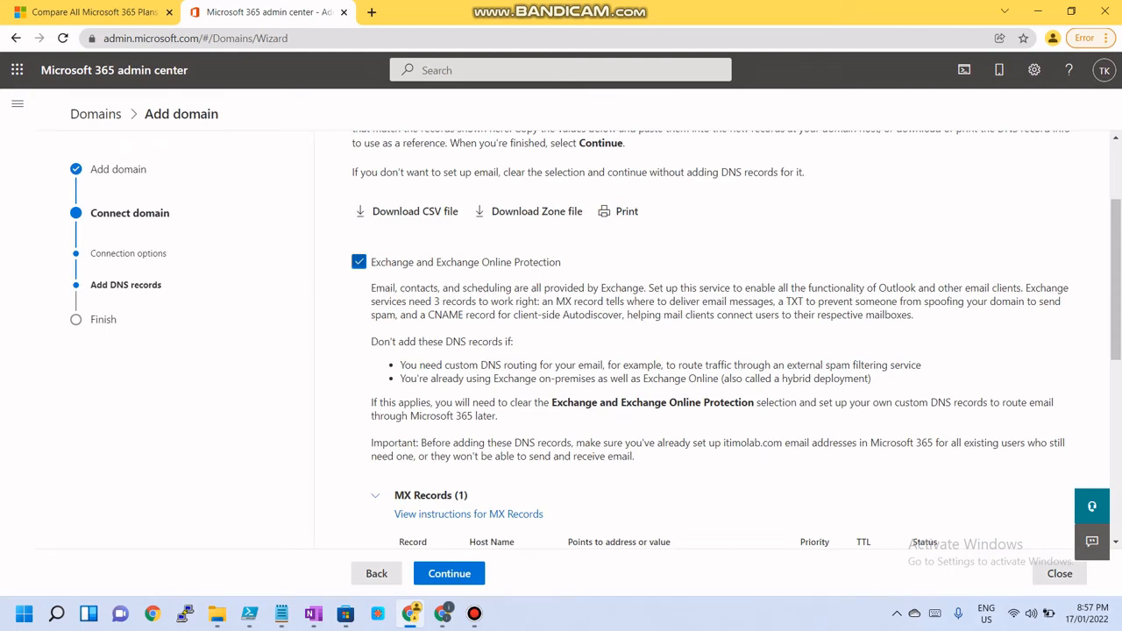
{"action": "scroll", "coordinate": [478, 443], "scroll_direction": "down", "scroll_amount": 5}
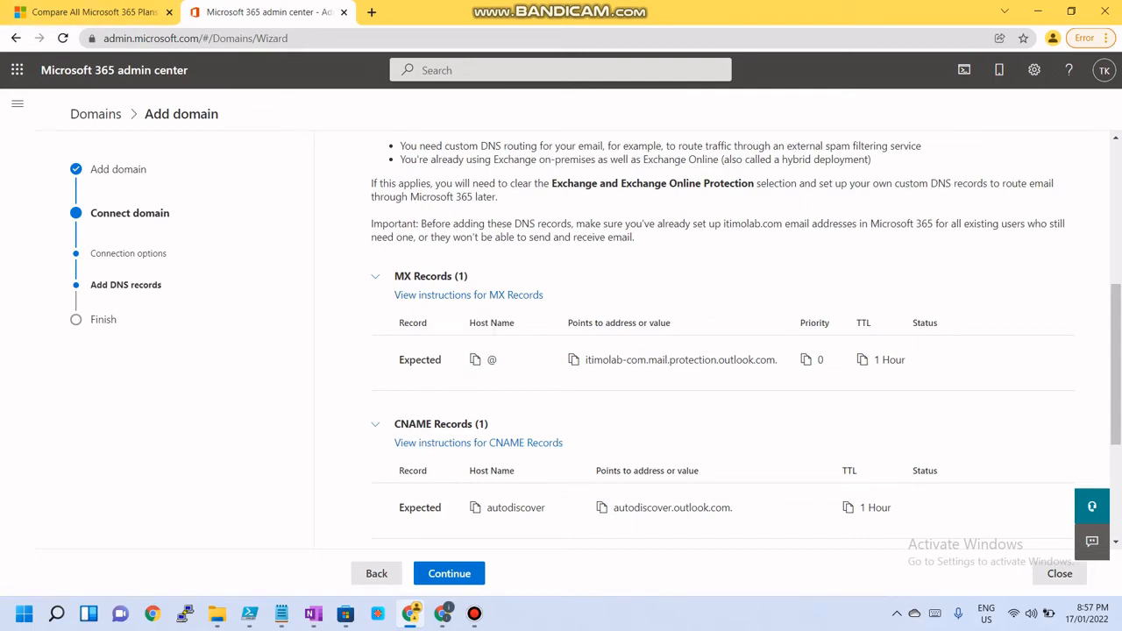
Return to the Namecheap Advanced DNS page and add a new MX record entry under Mail Settings
{"action": "left_click", "coordinate": [1038, 11]}
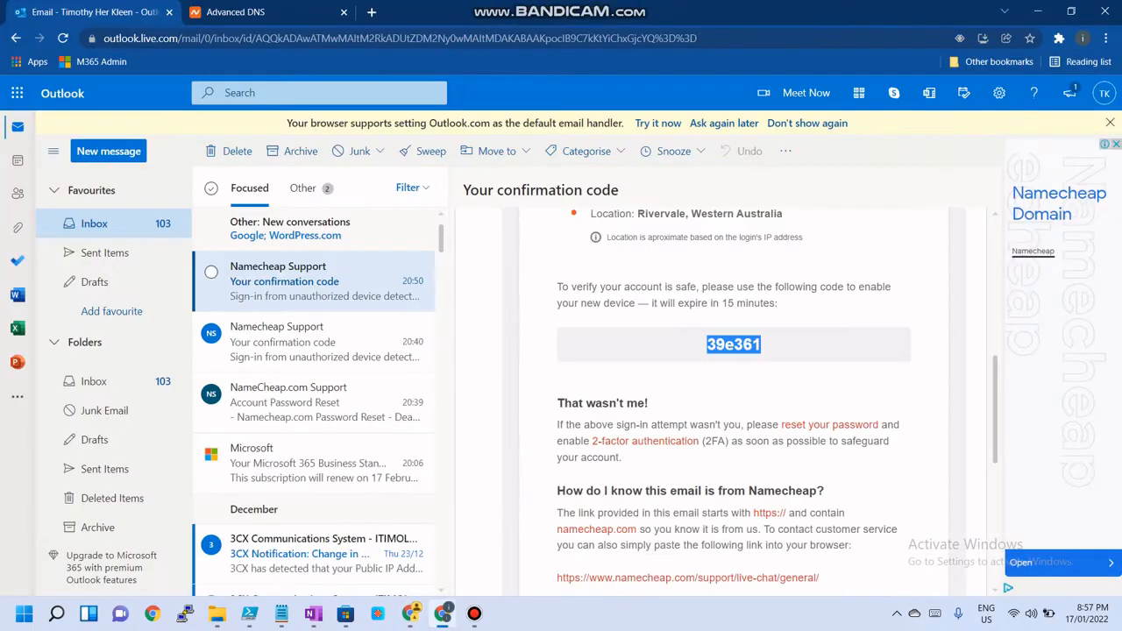
{"action": "key", "text": "ctrl+Tab"}
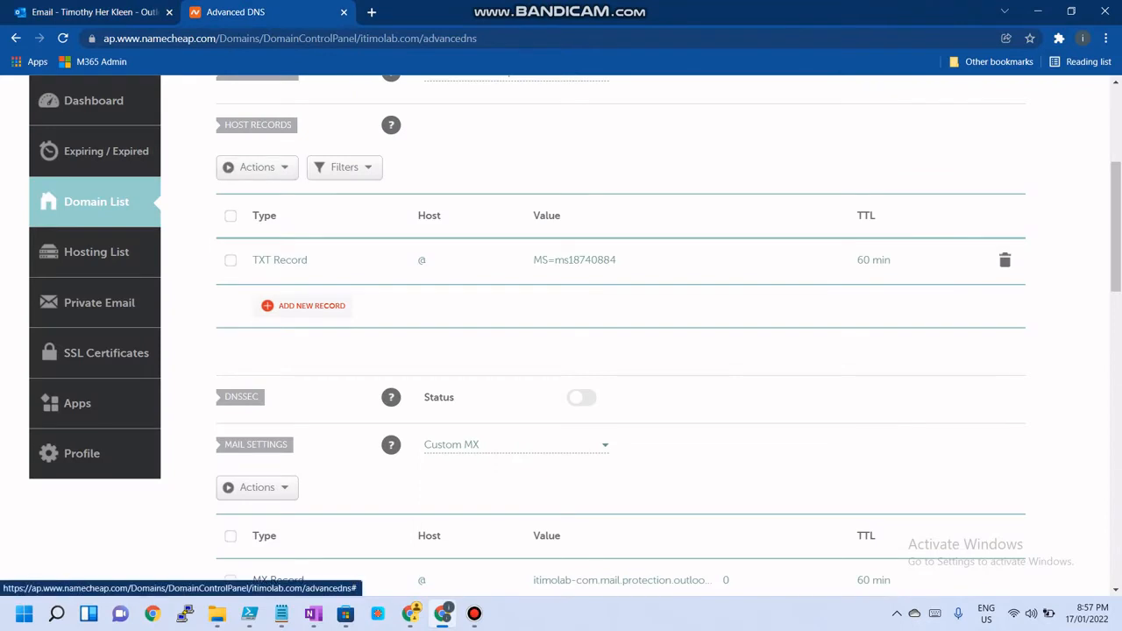
{"action": "left_click", "coordinate": [311, 305]}
{"action": "scroll", "coordinate": [290, 385], "scroll_direction": "down", "scroll_amount": 5}
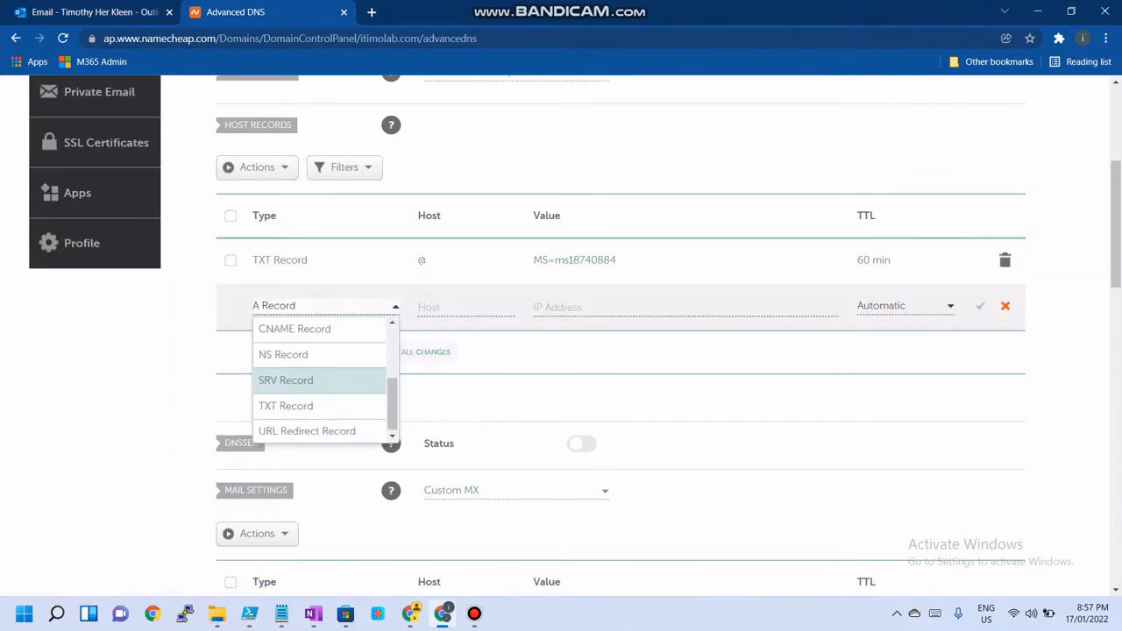
{"action": "scroll", "coordinate": [320, 280], "scroll_direction": "up", "scroll_amount": 3}
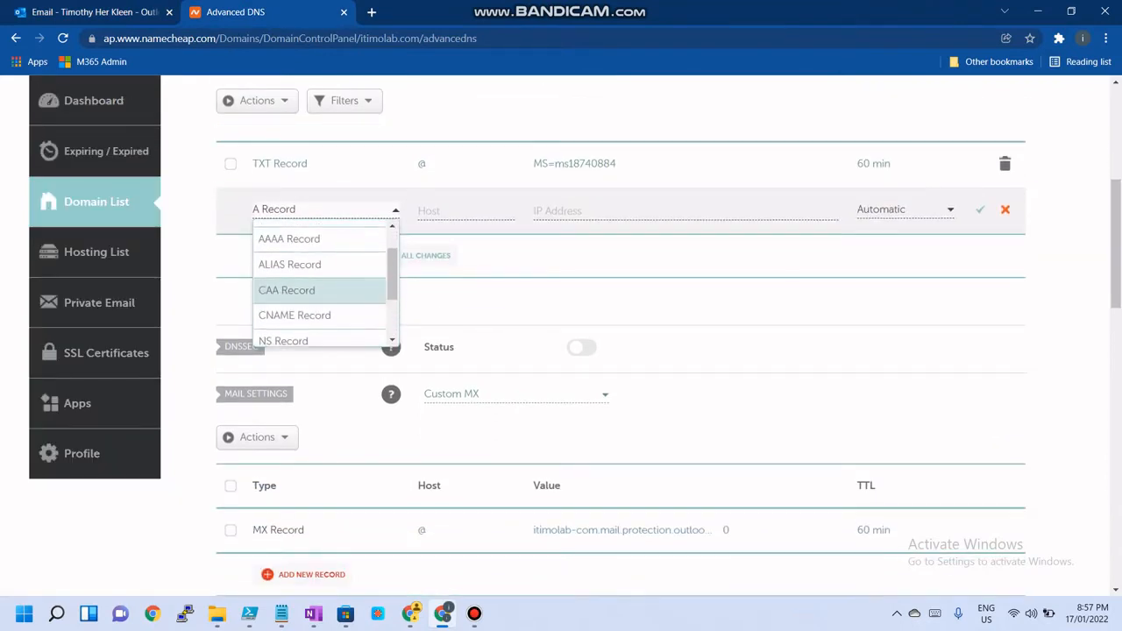
{"action": "scroll", "coordinate": [614, 350], "scroll_direction": "down", "scroll_amount": 3}
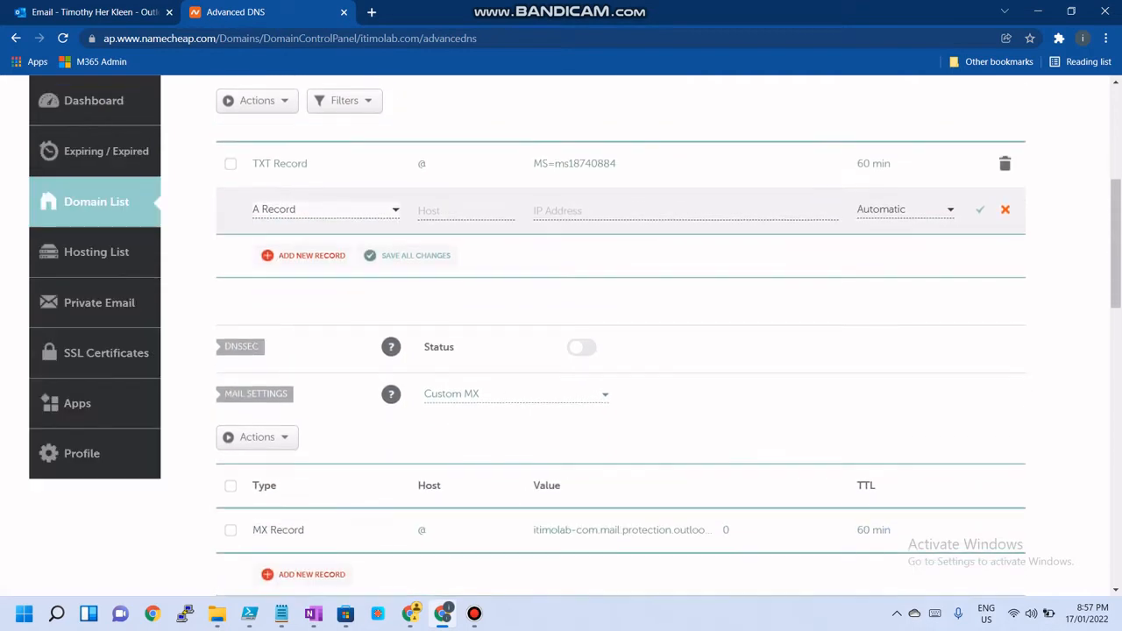
{"action": "left_click", "coordinate": [312, 502]}
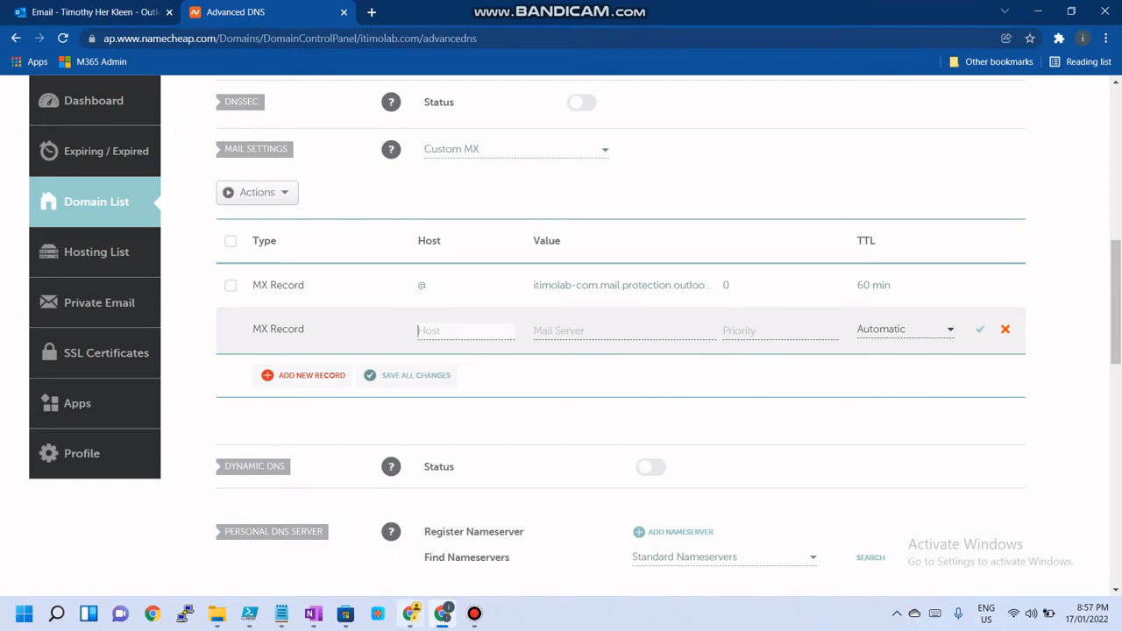
Fill the new MX record with host @, mail server itimolab-com.mail.protection.outlook.com and priority 0, copied from the admin center
{"action": "left_click", "coordinate": [411, 613]}
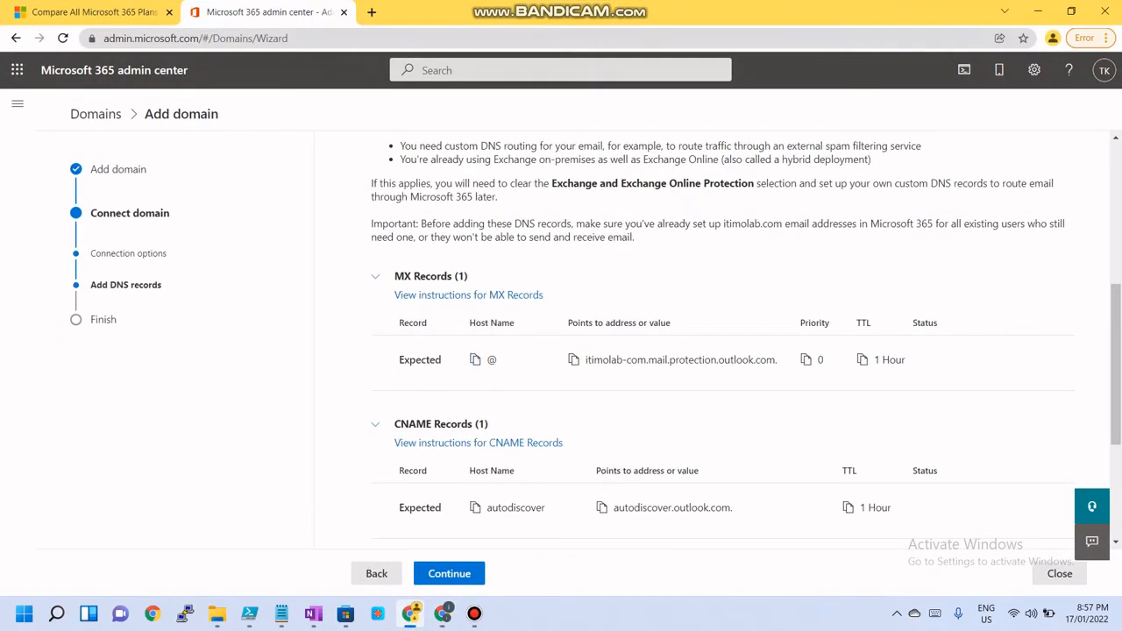
{"action": "left_click", "coordinate": [1038, 11]}
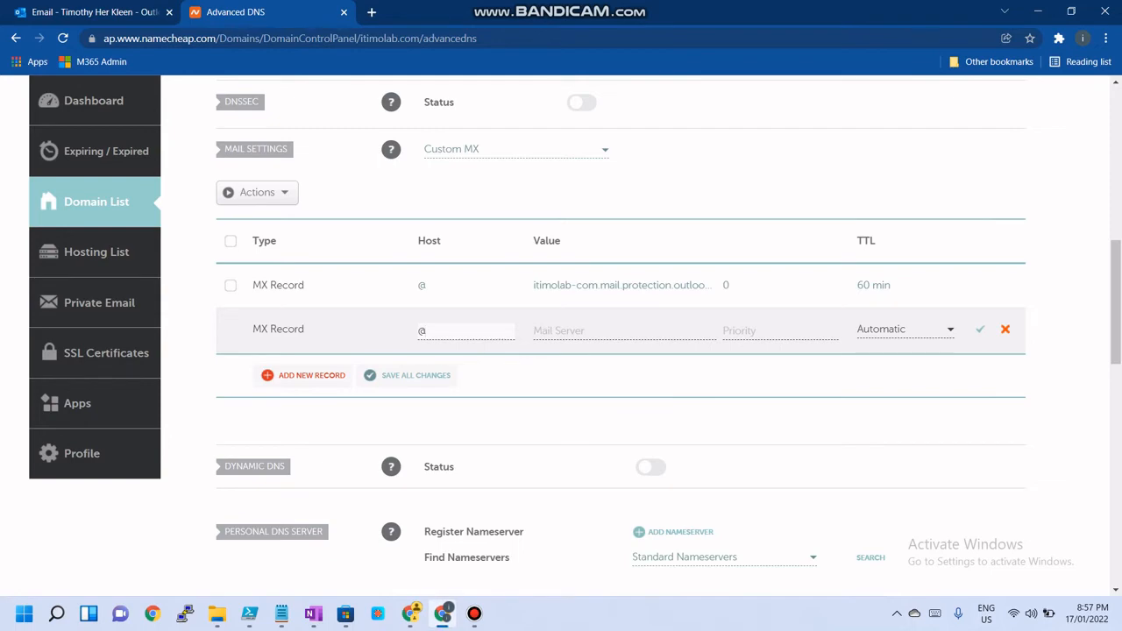
{"action": "left_click", "coordinate": [411, 613]}
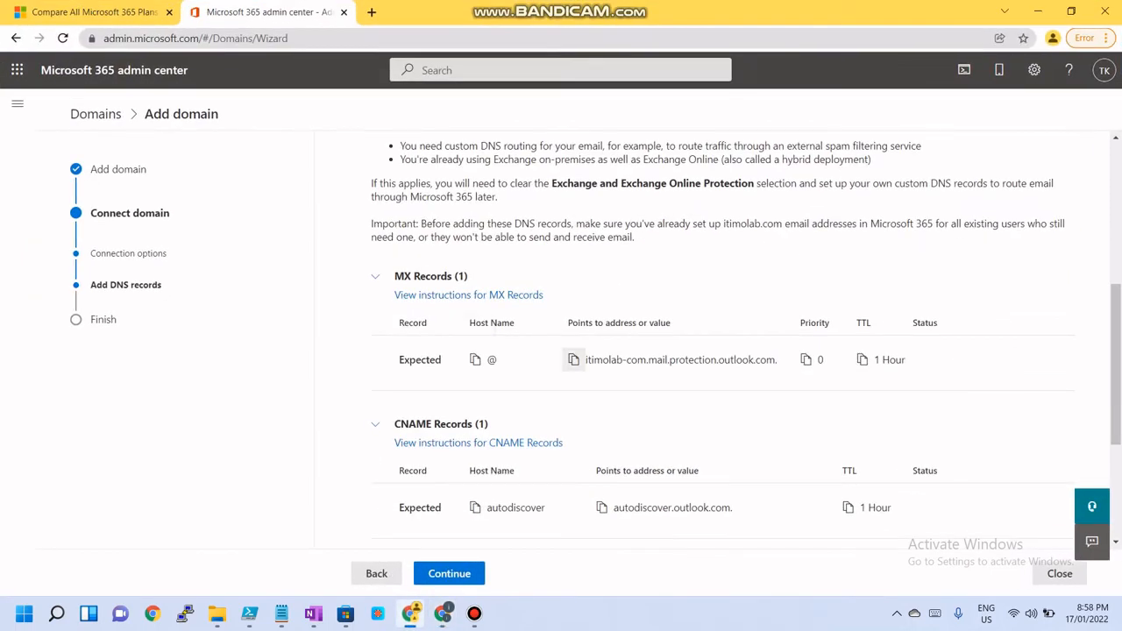
{"action": "left_click", "coordinate": [443, 613]}
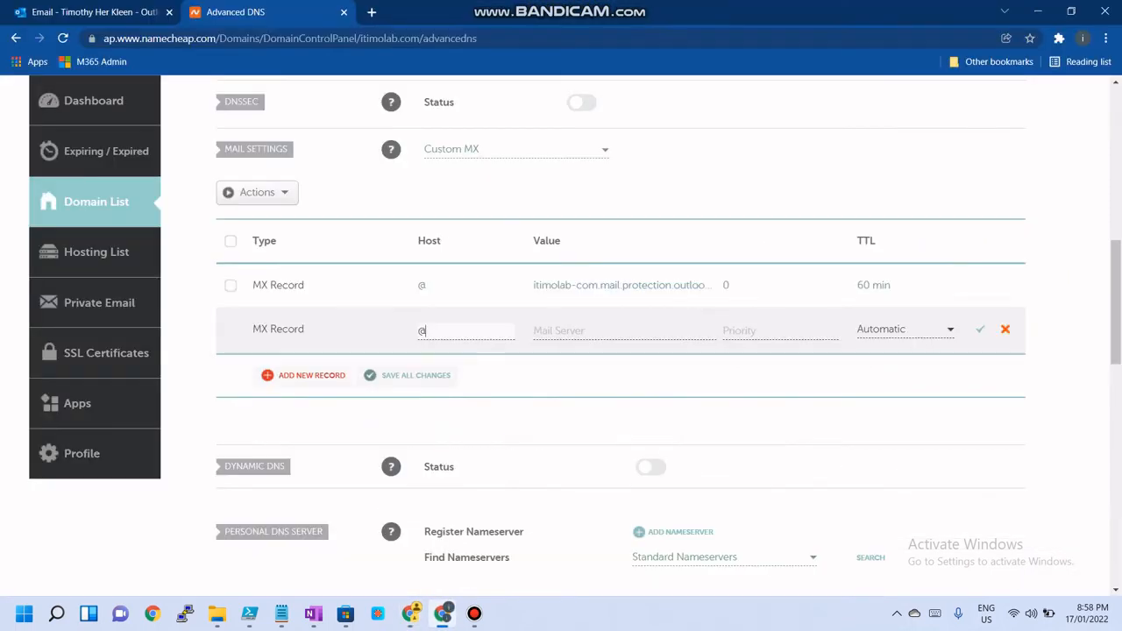
{"action": "key", "text": "Tab"}
{"action": "type", "text": "itimolab-com.mail.protection.outlook.com"}
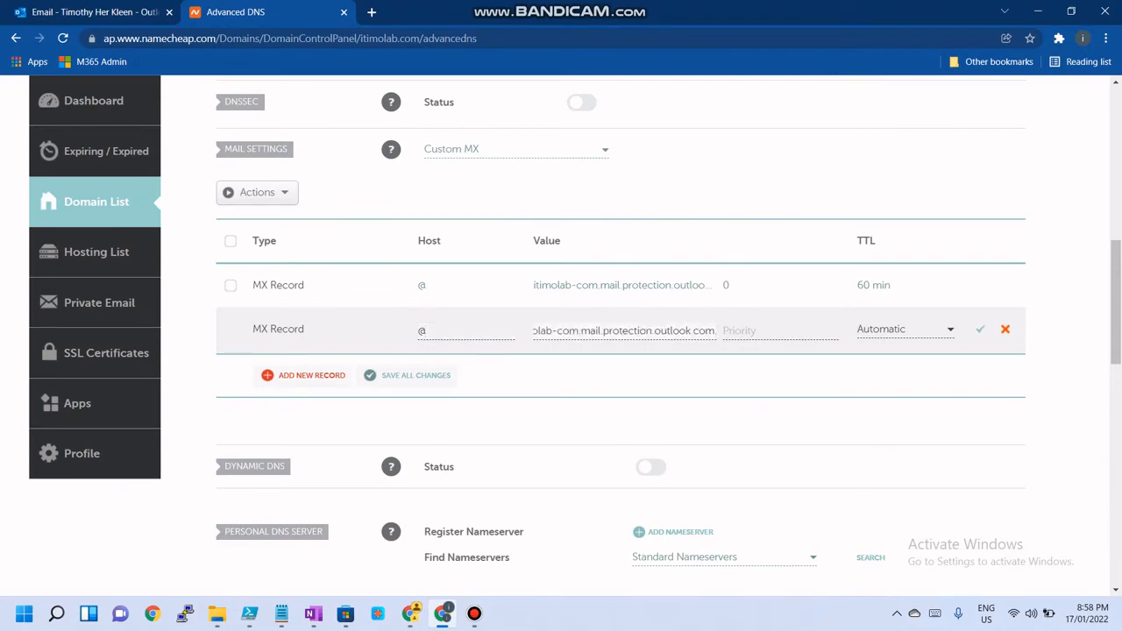
{"action": "left_click", "coordinate": [411, 613]}
{"action": "left_click", "coordinate": [806, 359]}
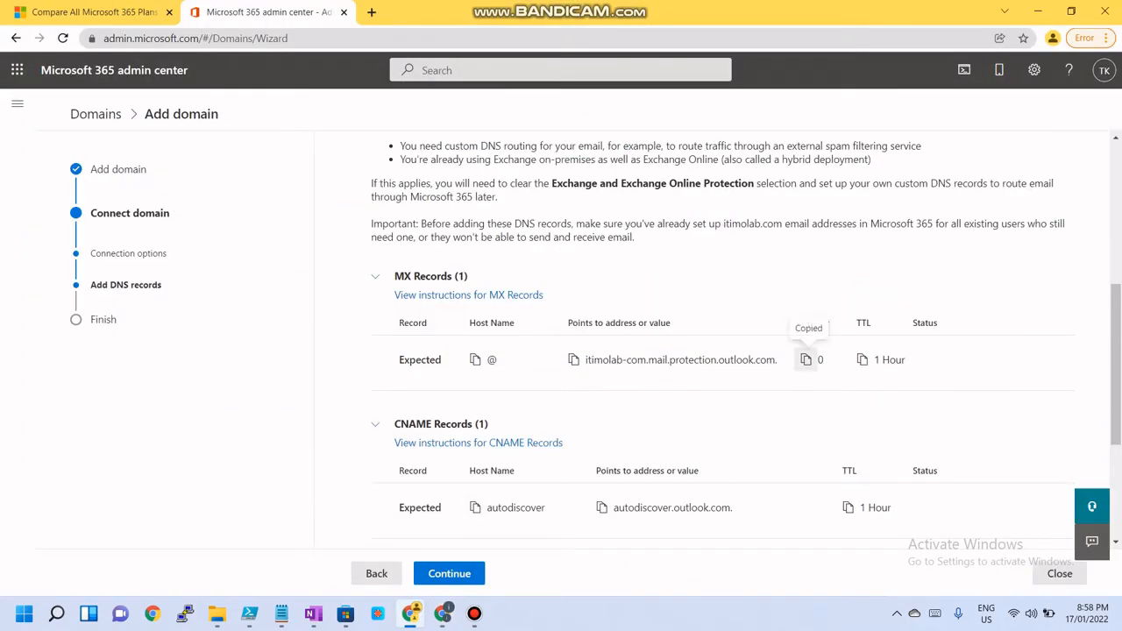
{"action": "left_click", "coordinate": [443, 613]}
{"action": "key", "text": "Tab"}
{"action": "key", "text": "ctrl+v"}
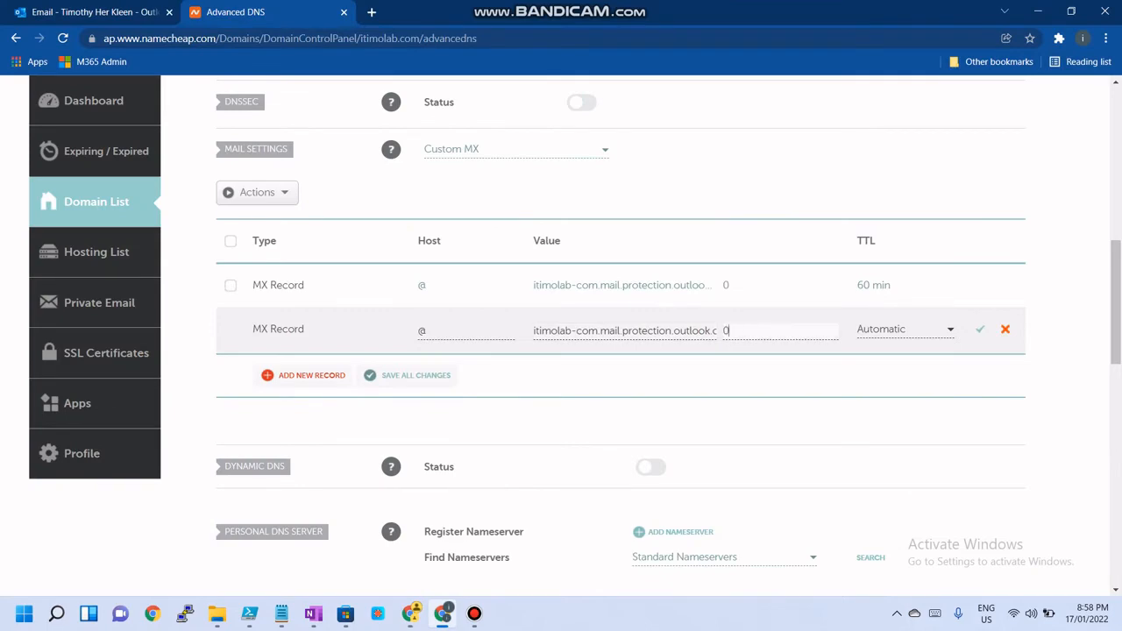
Set the new MX record's TTL to 60 min and save the record
{"action": "left_click", "coordinate": [412, 613]}
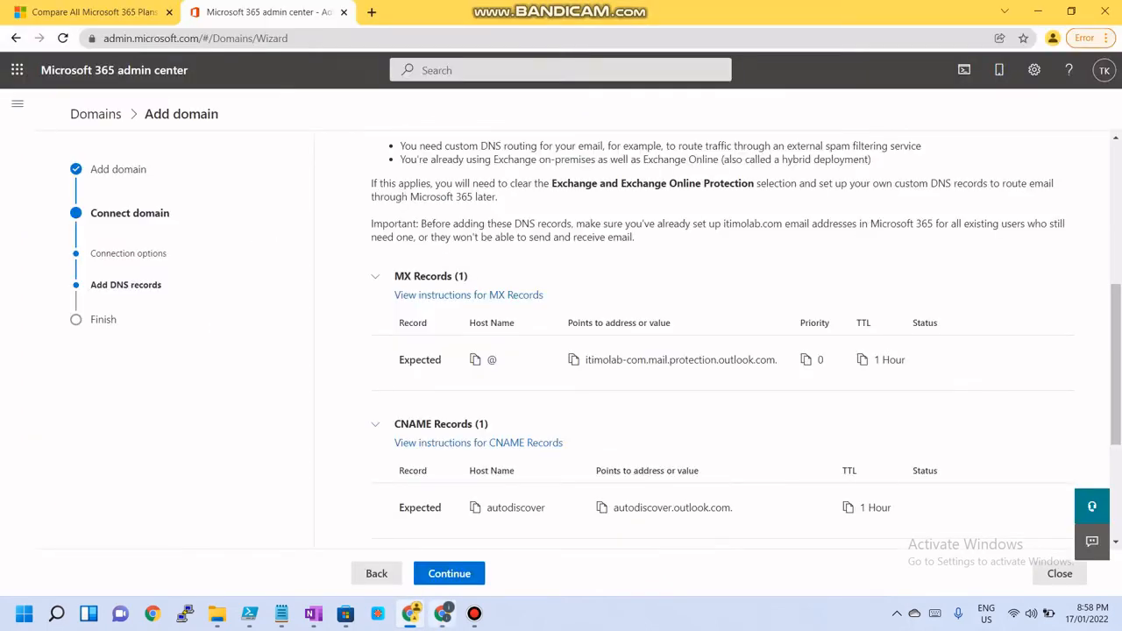
{"action": "left_click", "coordinate": [443, 613]}
{"action": "left_click", "coordinate": [903, 329]}
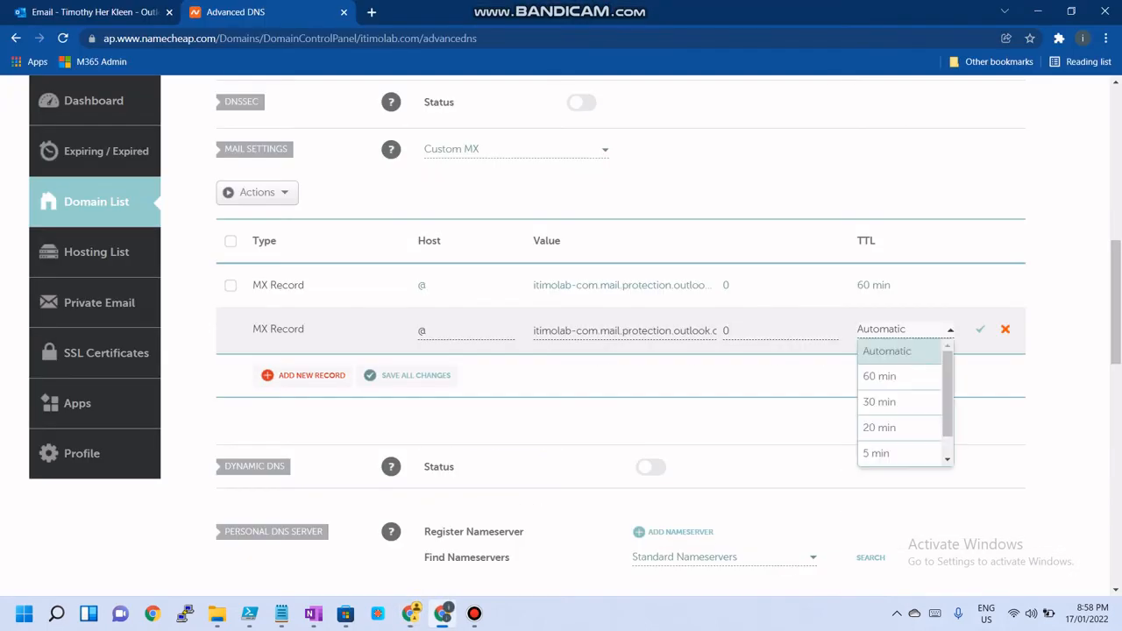
{"action": "left_click", "coordinate": [877, 371]}
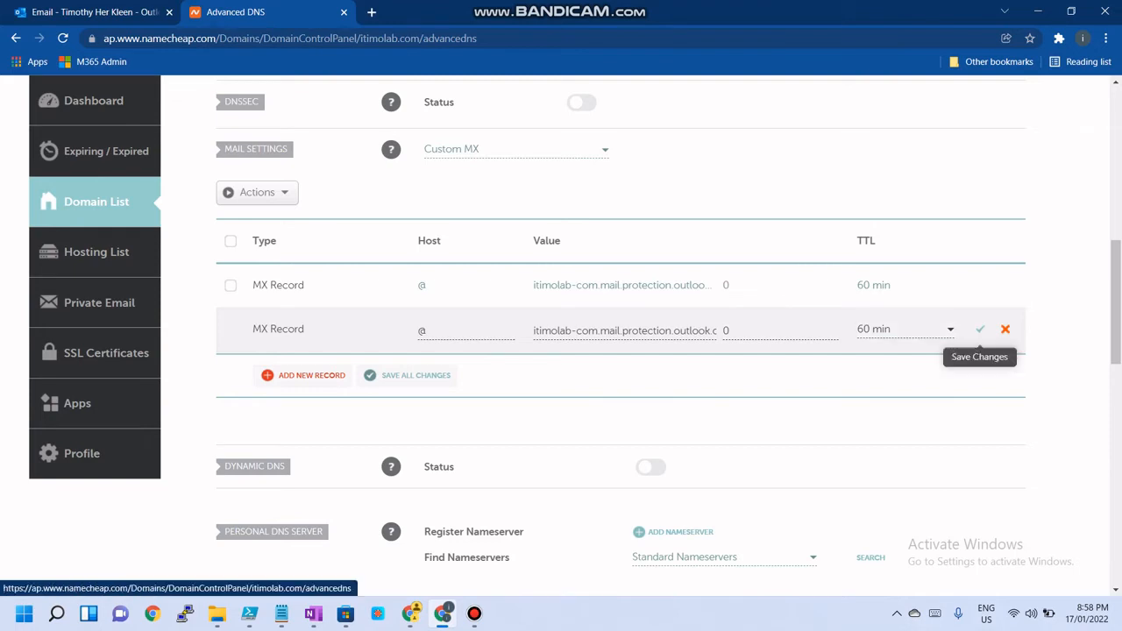
{"action": "left_click", "coordinate": [980, 329]}
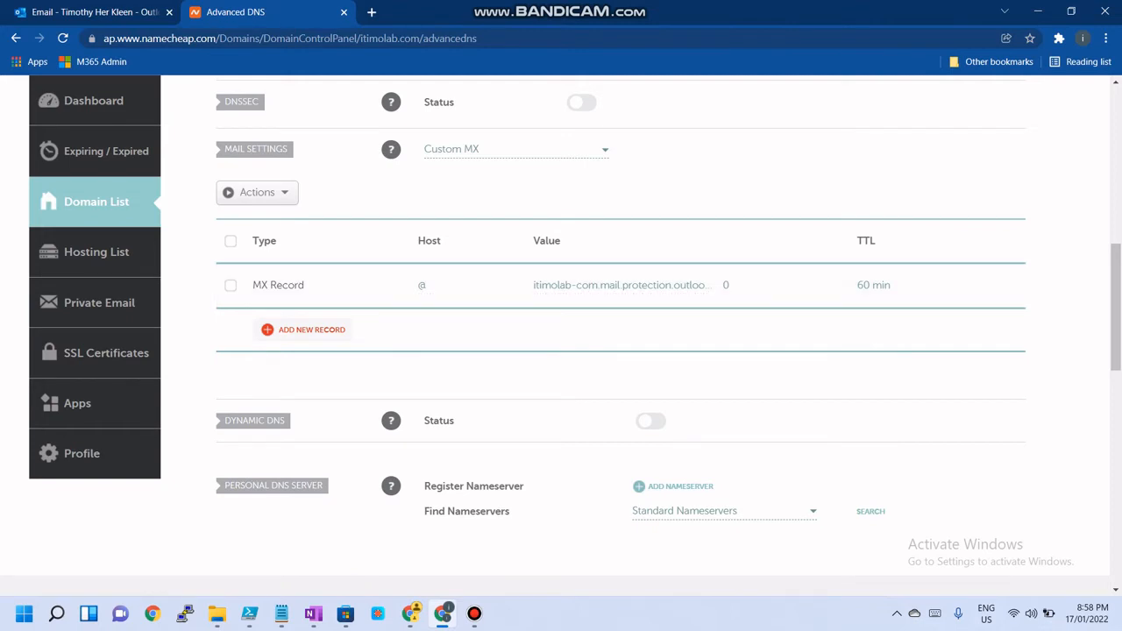
Reopen the MX record, check its full mail server value against the admin center, and save it
{"action": "left_click", "coordinate": [465, 286]}
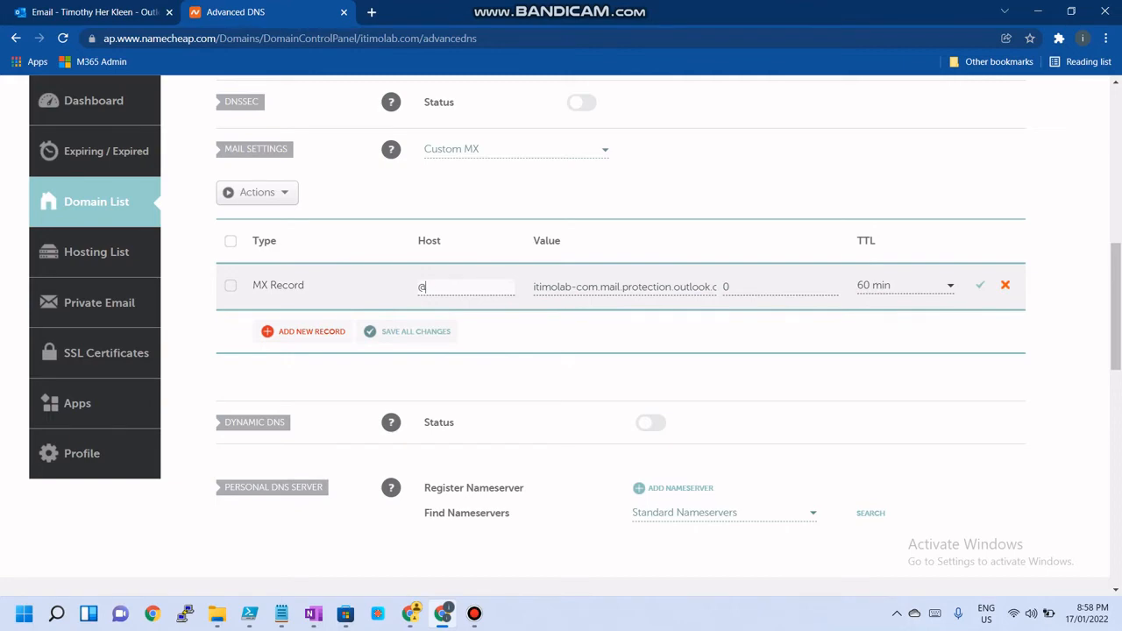
{"action": "left_click", "coordinate": [442, 614]}
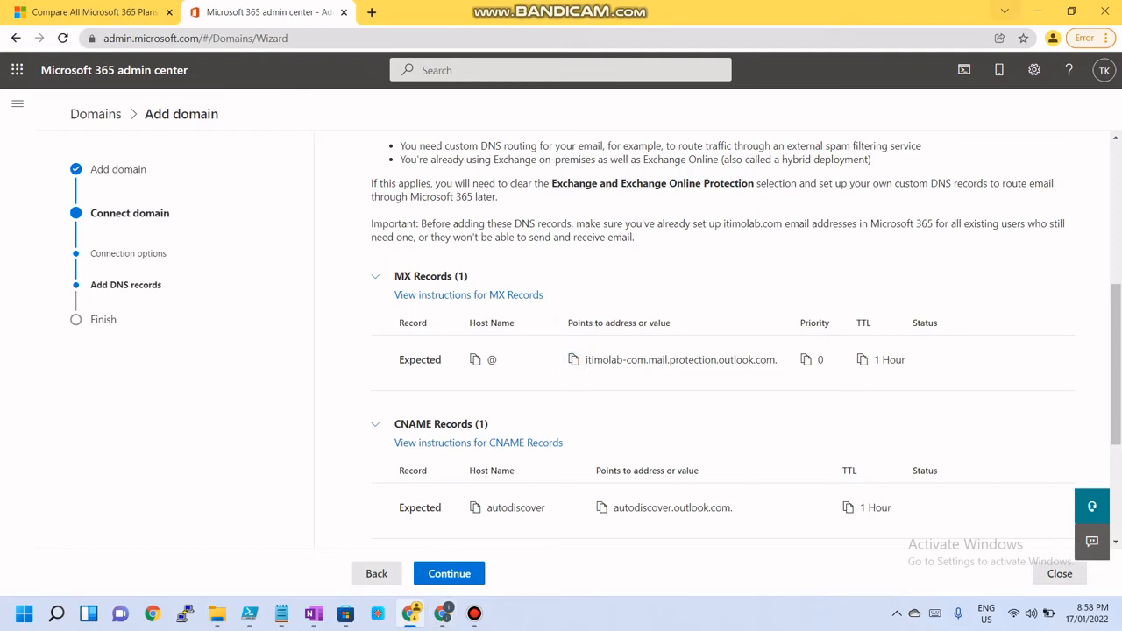
{"action": "left_click", "coordinate": [1039, 12]}
{"action": "left_click", "coordinate": [410, 614]}
{"action": "left_click", "coordinate": [443, 614]}
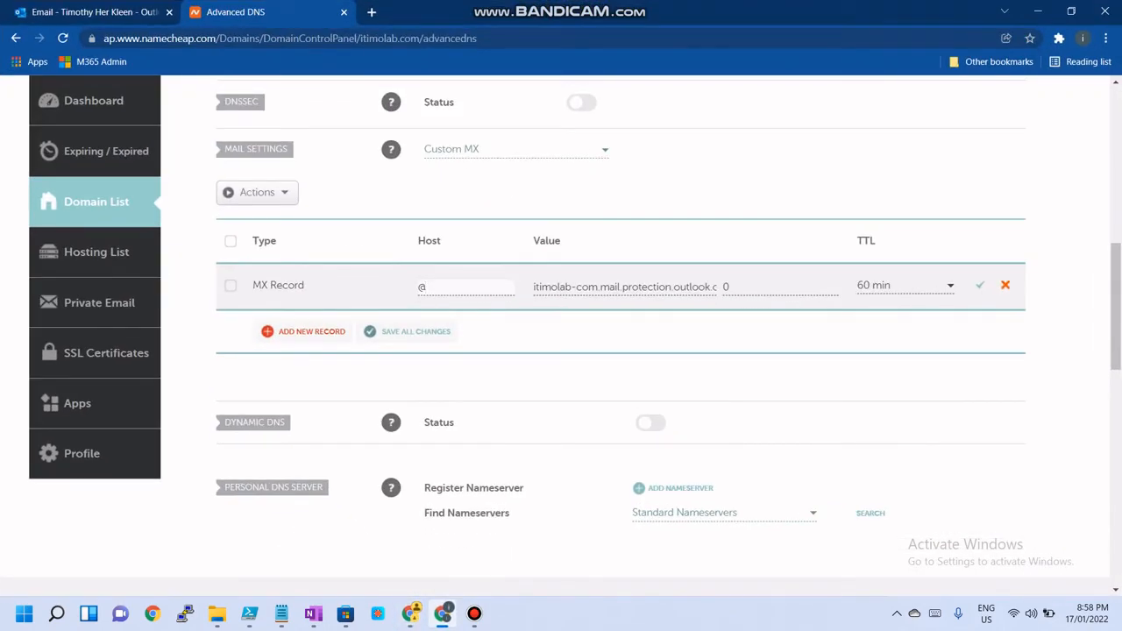
{"action": "key", "text": "End"}
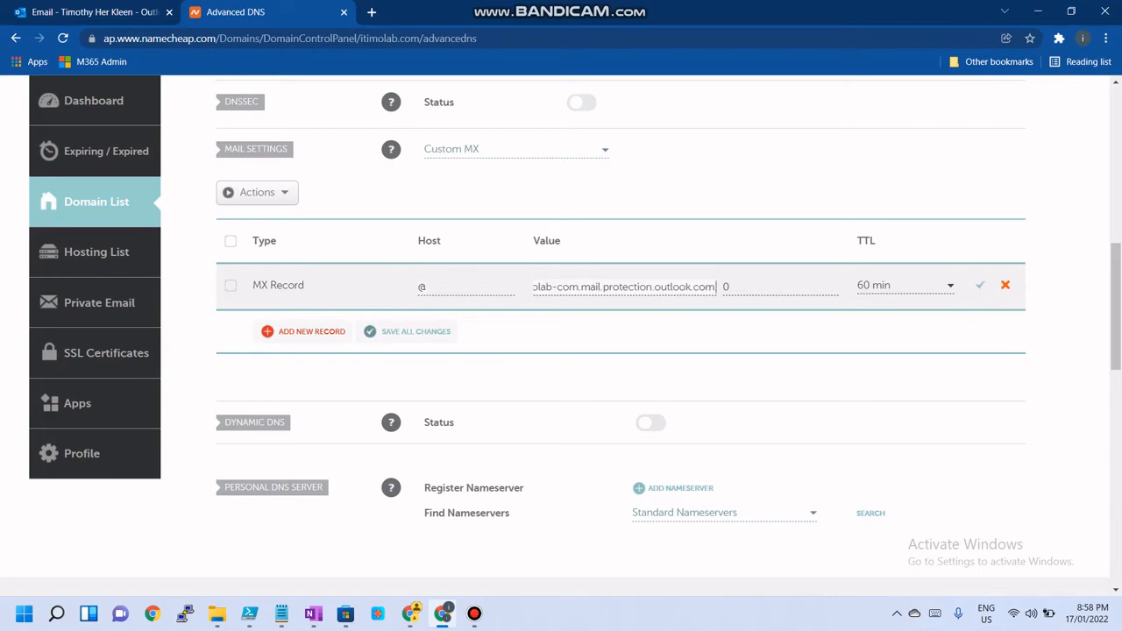
{"action": "left_click", "coordinate": [443, 614]}
{"action": "left_click", "coordinate": [443, 614]}
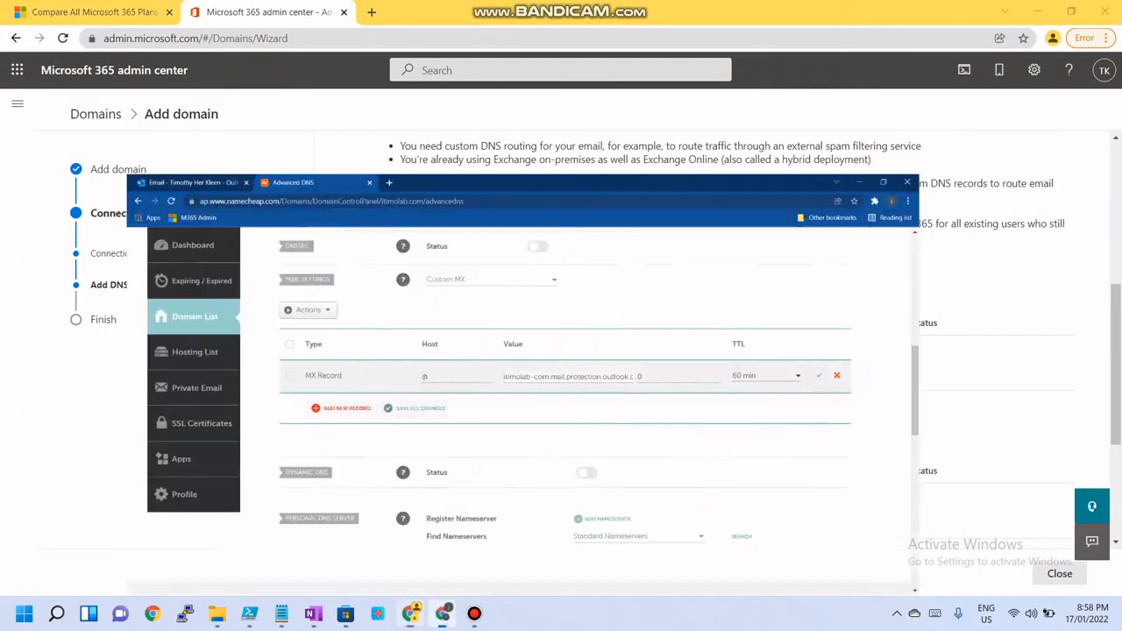
{"action": "left_click", "coordinate": [442, 614]}
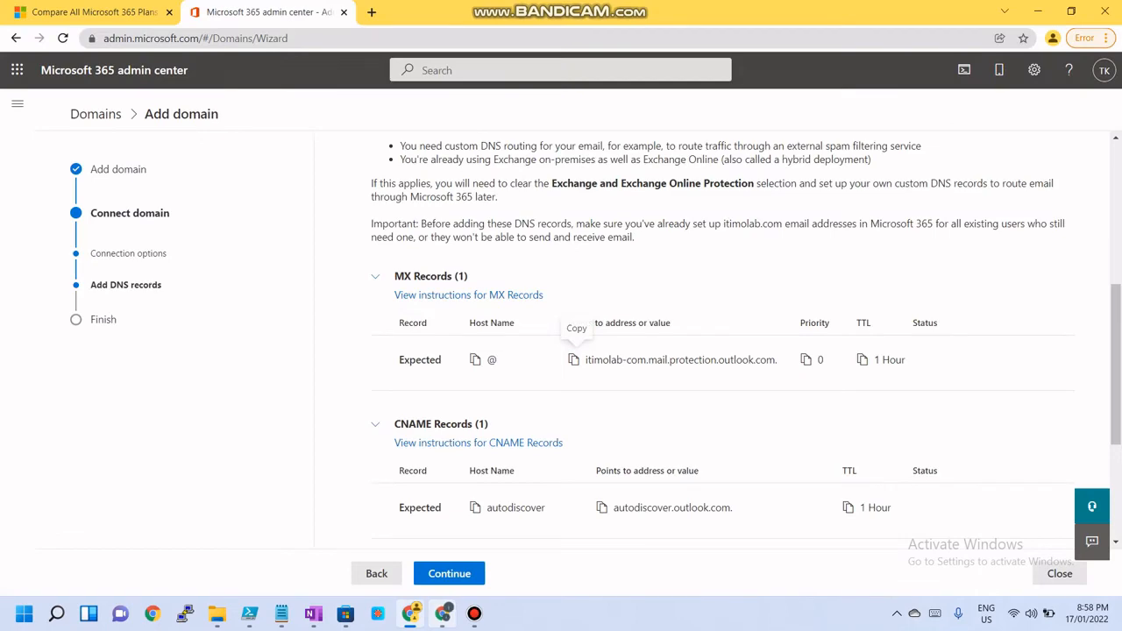
{"action": "left_click", "coordinate": [443, 613]}
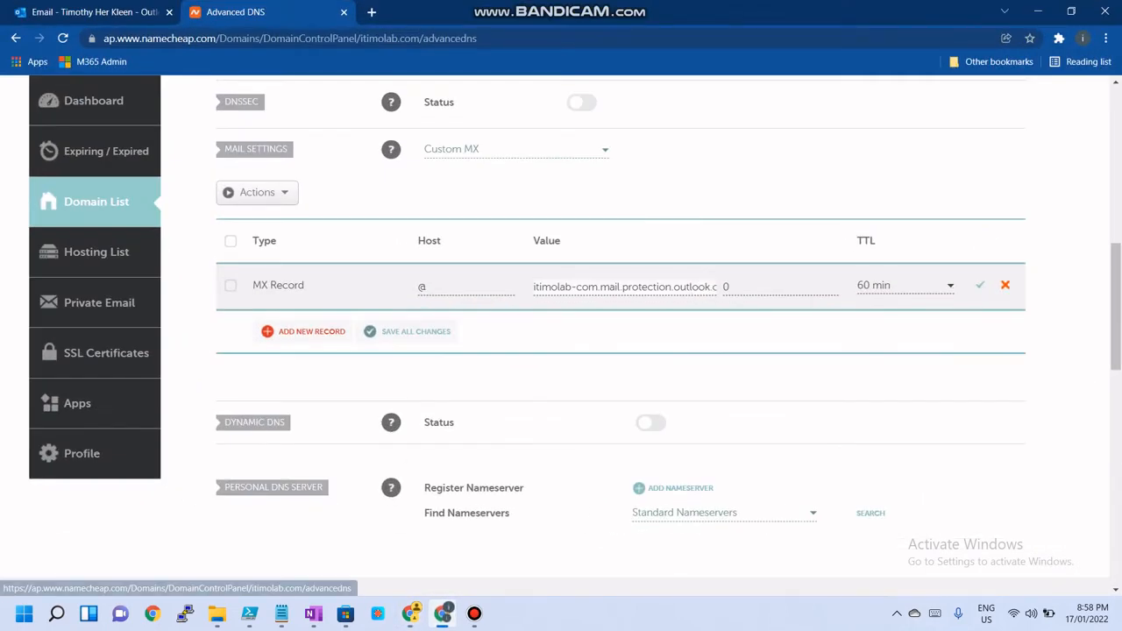
{"action": "left_click", "coordinate": [981, 285]}
Review the CNAME record required in the admin center and the Namecheap host records list
{"action": "left_click", "coordinate": [443, 614]}
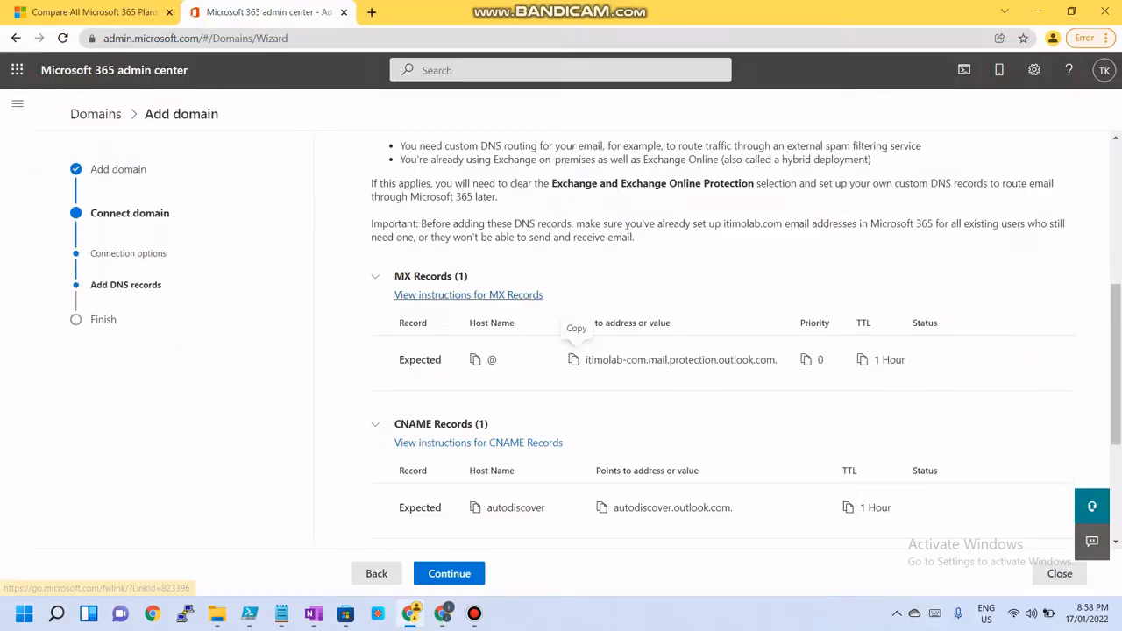
{"action": "scroll", "coordinate": [519, 298], "scroll_direction": "up", "scroll_amount": 2}
{"action": "scroll", "coordinate": [519, 298], "scroll_direction": "down", "scroll_amount": 1}
{"action": "scroll", "coordinate": [746, 337], "scroll_direction": "down", "scroll_amount": 1}
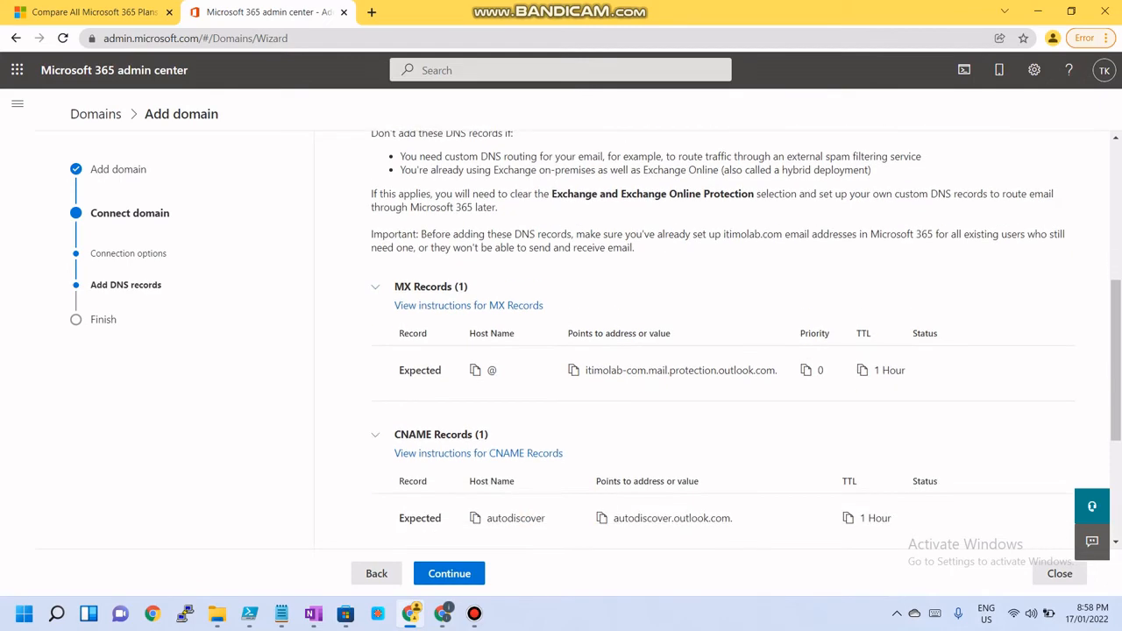
{"action": "scroll", "coordinate": [474, 434], "scroll_direction": "down", "scroll_amount": 1}
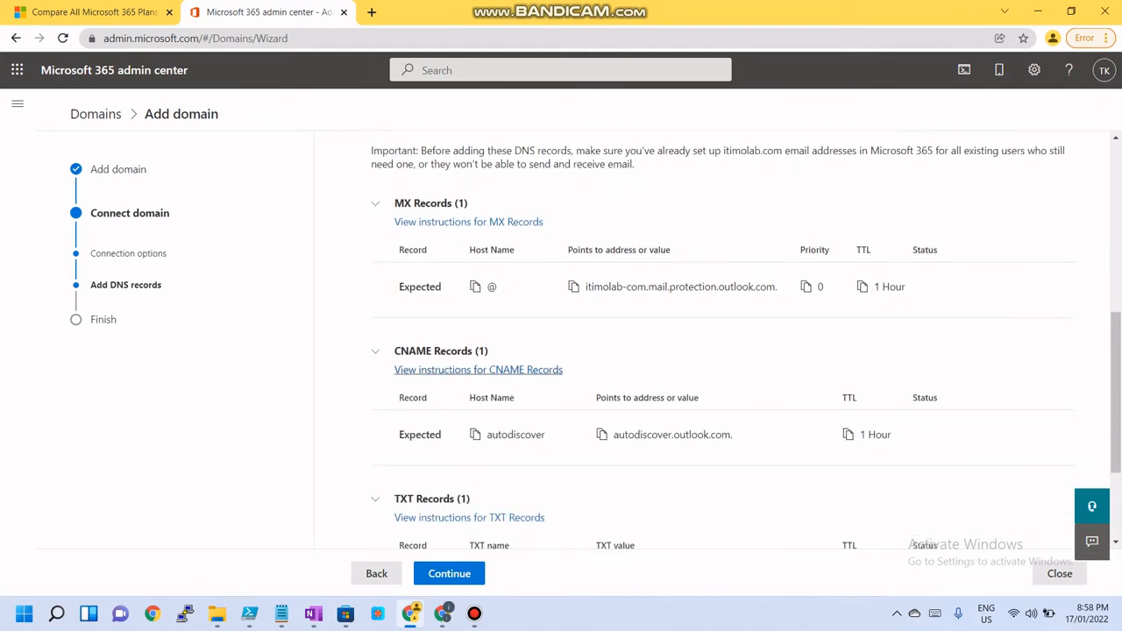
{"action": "left_click", "coordinate": [442, 613]}
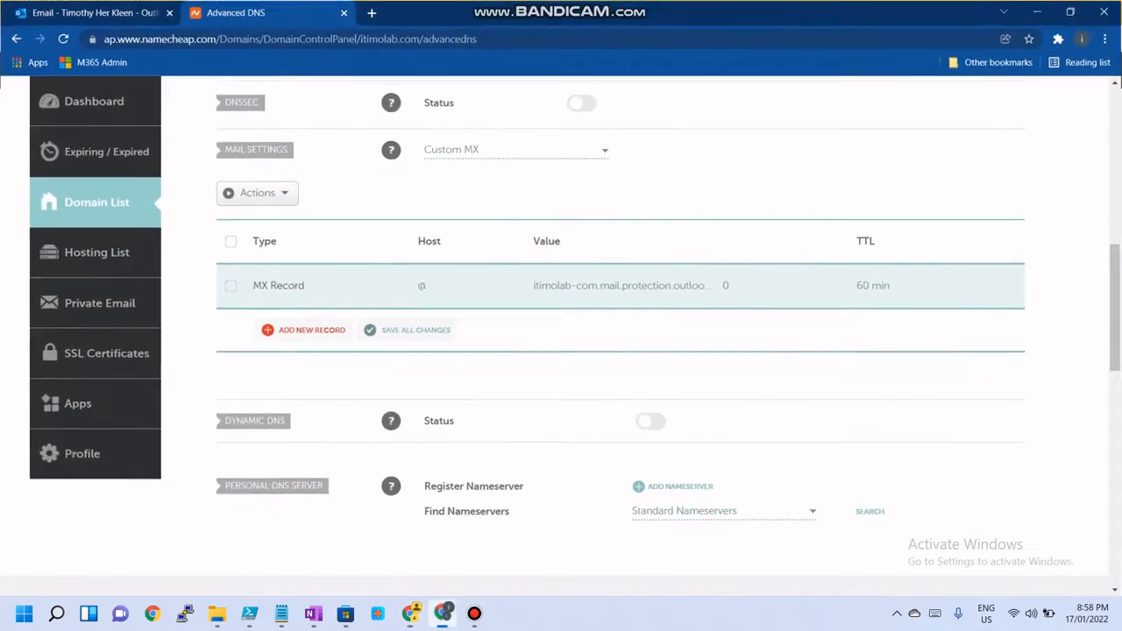
{"action": "scroll", "coordinate": [561, 333], "scroll_direction": "up", "scroll_amount": 7}
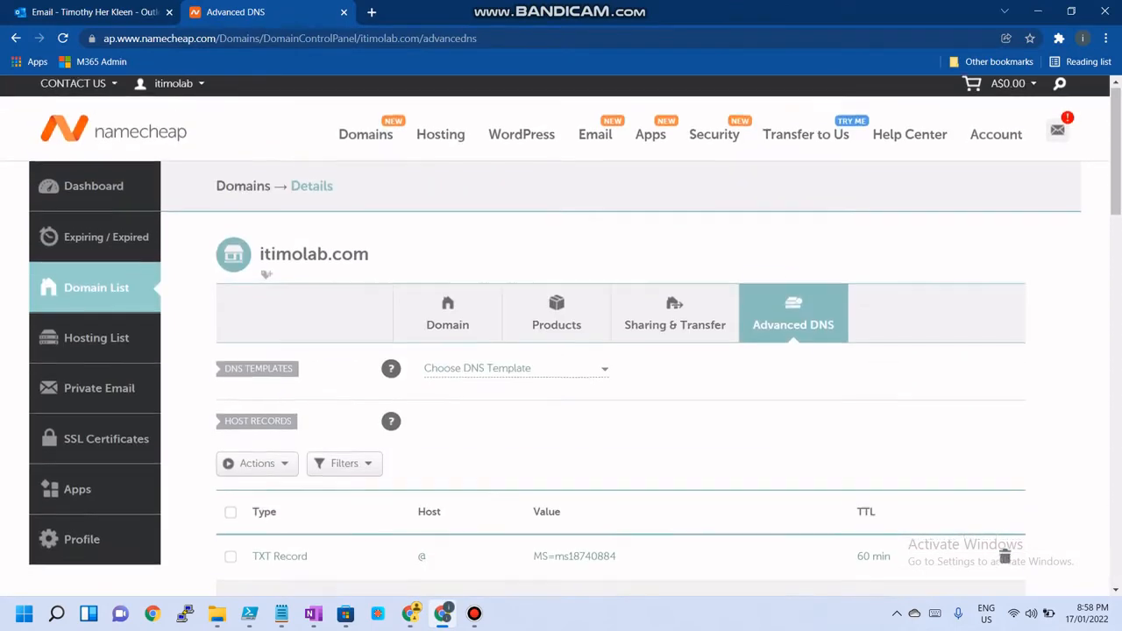
{"action": "scroll", "coordinate": [561, 333], "scroll_direction": "down", "scroll_amount": 2}
Add a new CNAME host record with host autodiscover, removing the empty A record row
{"action": "left_click", "coordinate": [312, 433]}
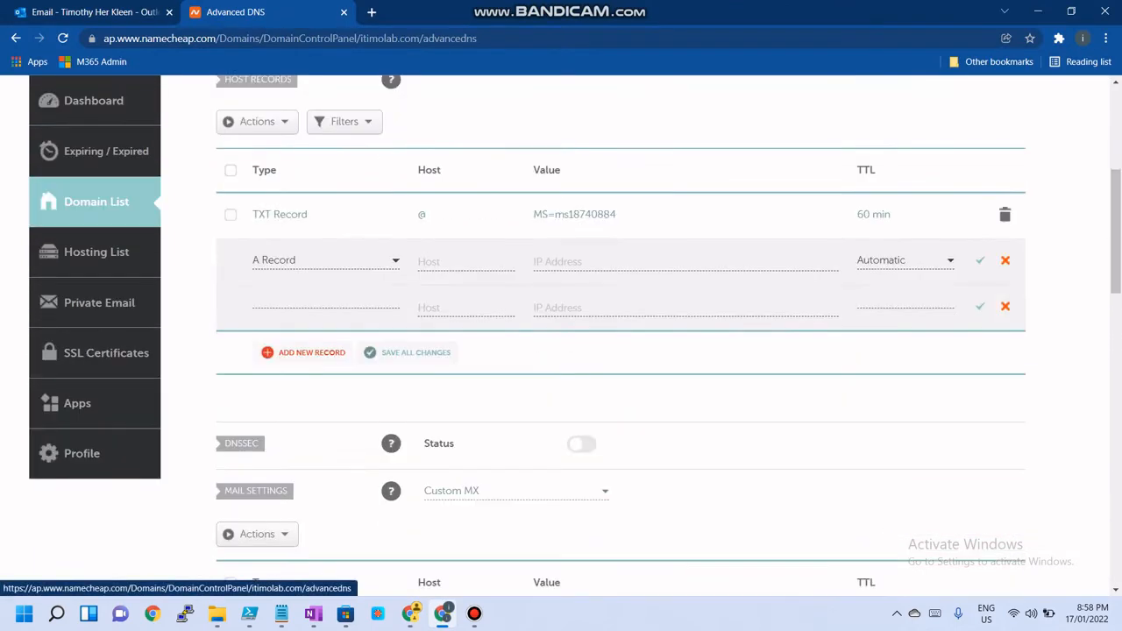
{"action": "scroll", "coordinate": [311, 361], "scroll_direction": "down", "scroll_amount": 2}
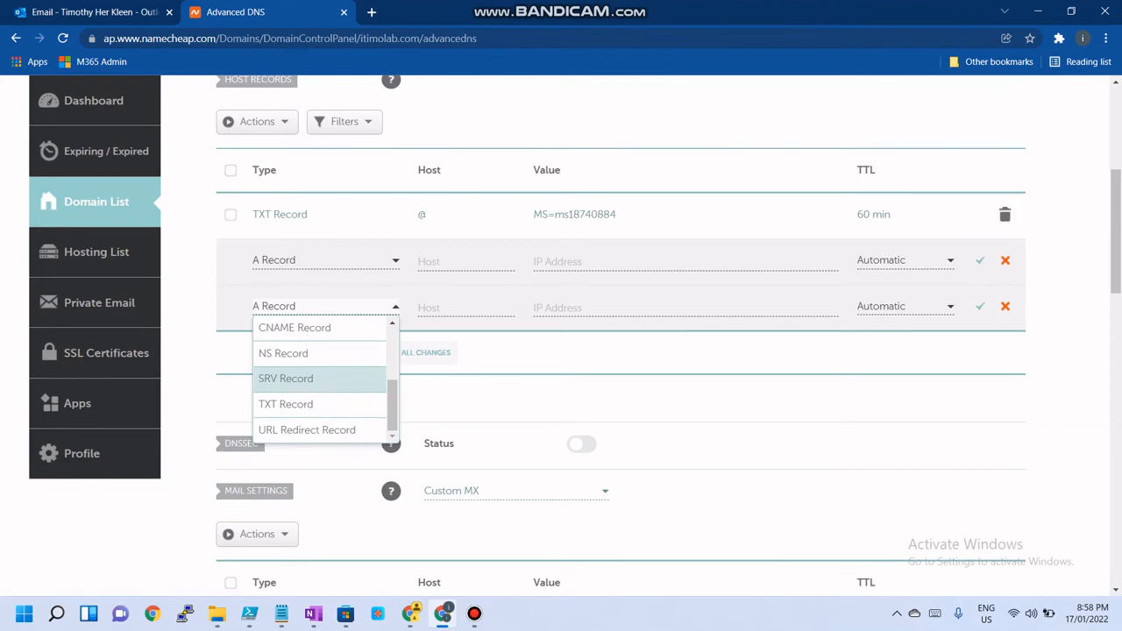
{"action": "left_click", "coordinate": [295, 328]}
{"action": "left_click", "coordinate": [465, 308]}
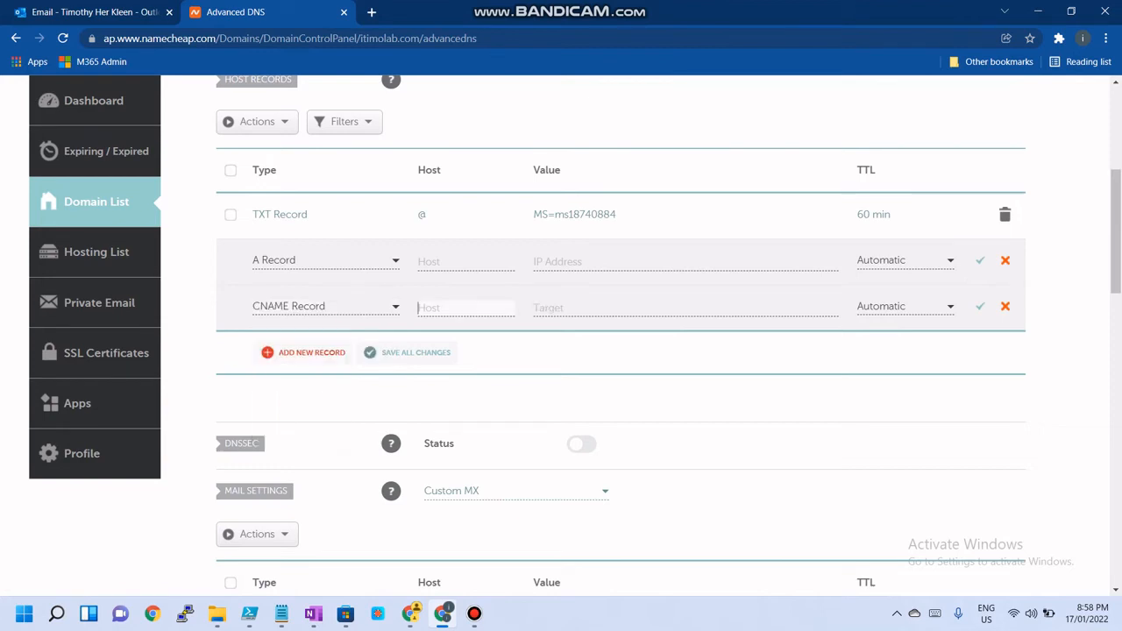
{"action": "left_click", "coordinate": [466, 263]}
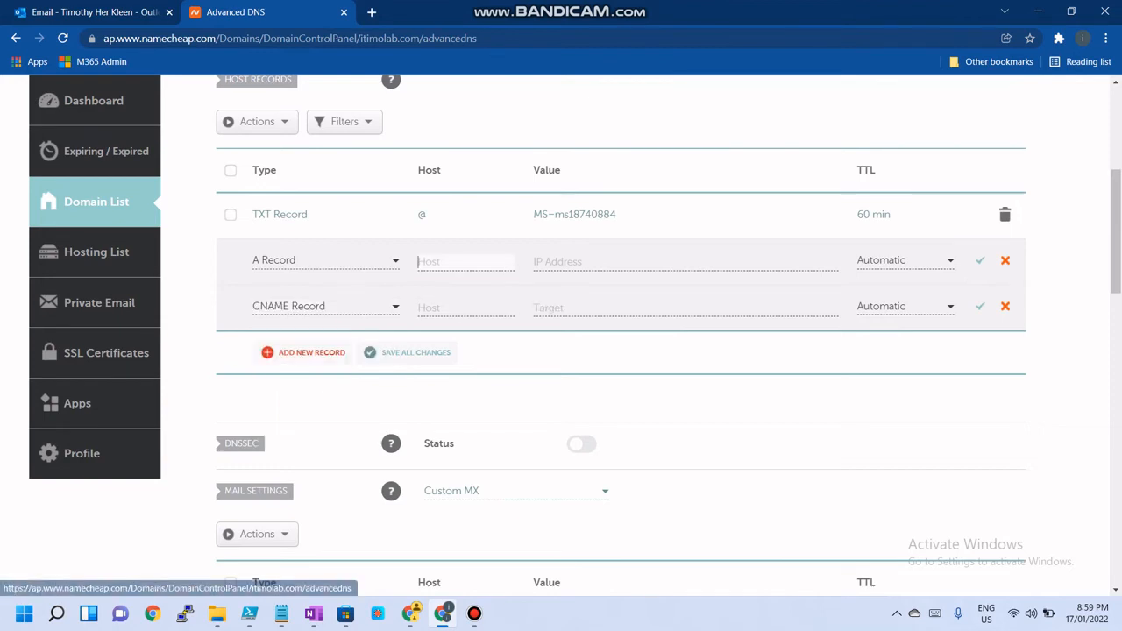
{"action": "left_click", "coordinate": [1006, 261]}
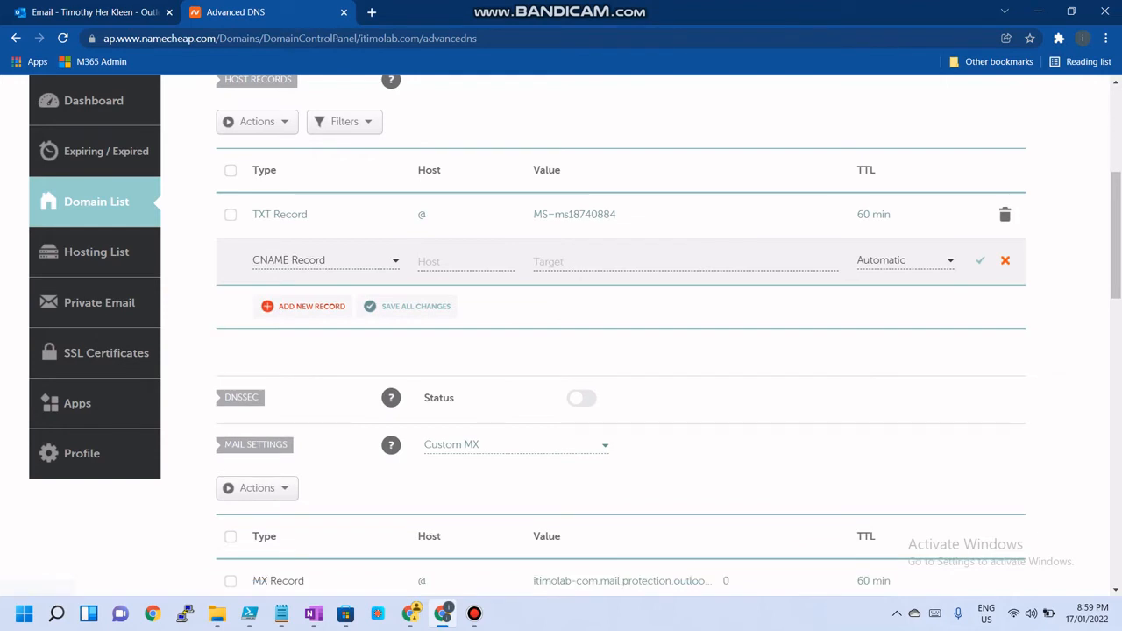
{"action": "type", "text": "autodiscover"}
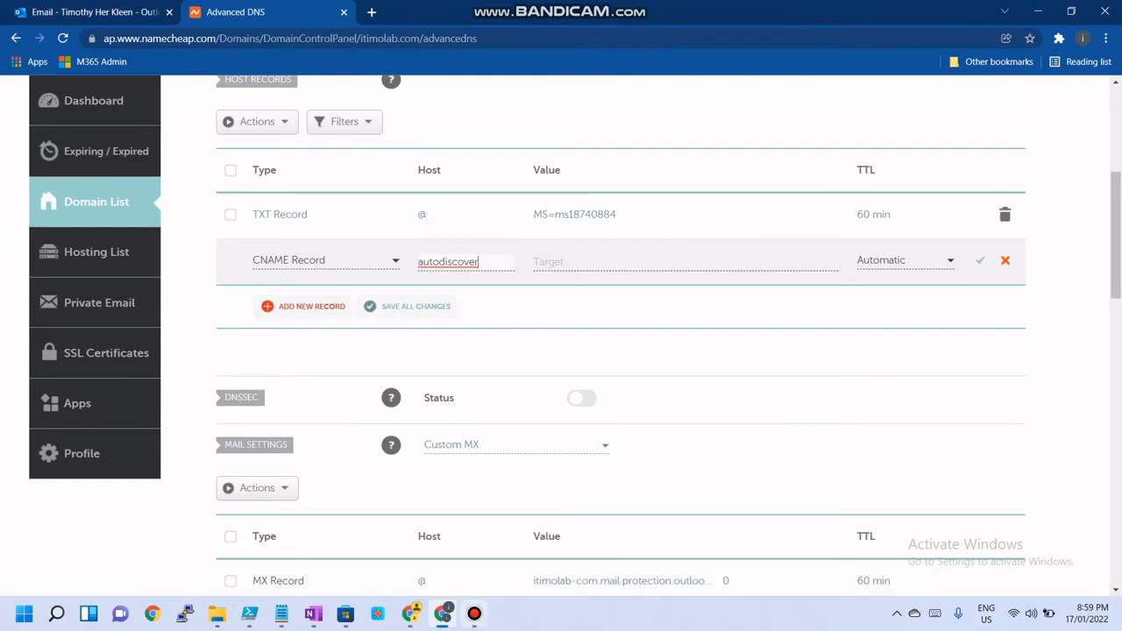
Set the CNAME record's target to autodiscover.outlook.com, copied from the admin center
{"action": "left_click", "coordinate": [411, 614]}
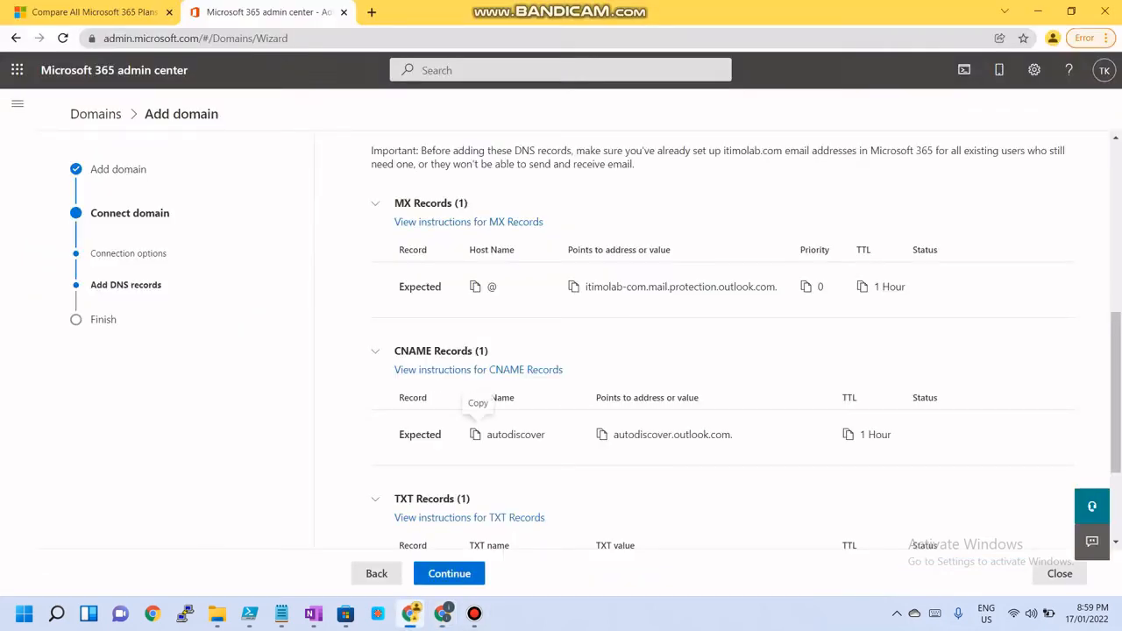
{"action": "left_click", "coordinate": [603, 435]}
{"action": "left_click", "coordinate": [1038, 11]}
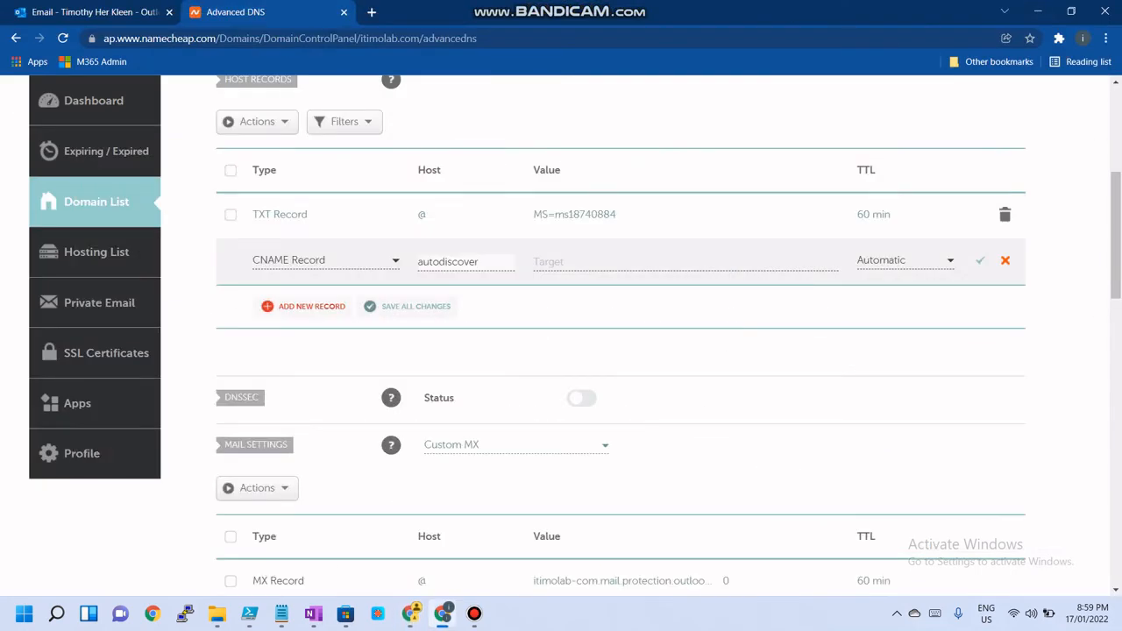
{"action": "key", "text": "Tab"}
{"action": "key", "text": "ctrl+v"}
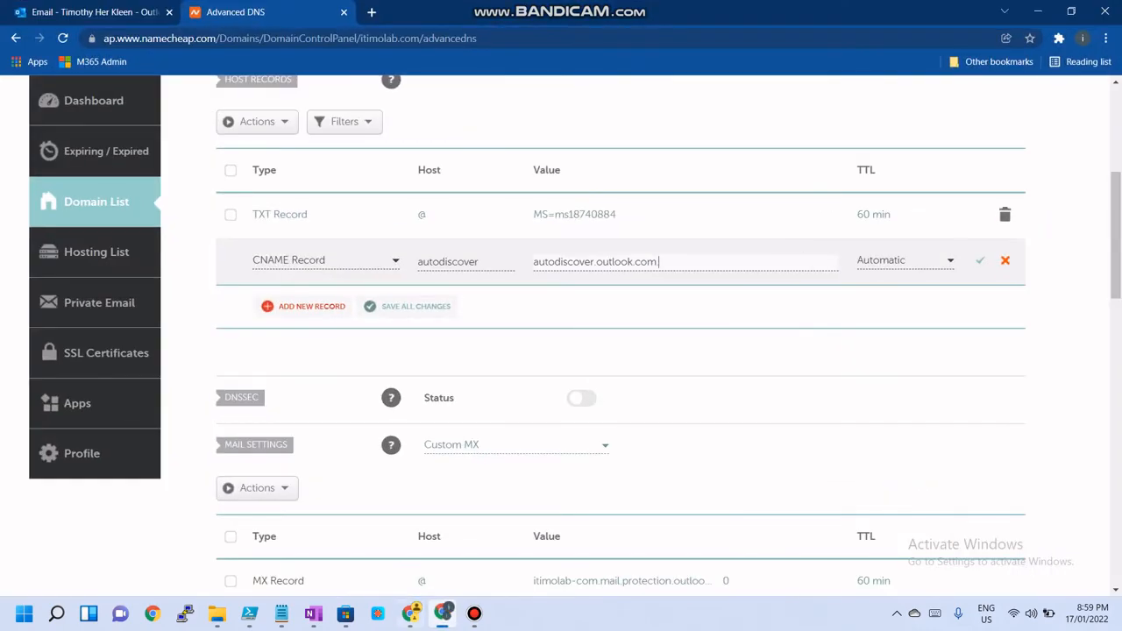
{"action": "left_click", "coordinate": [443, 614]}
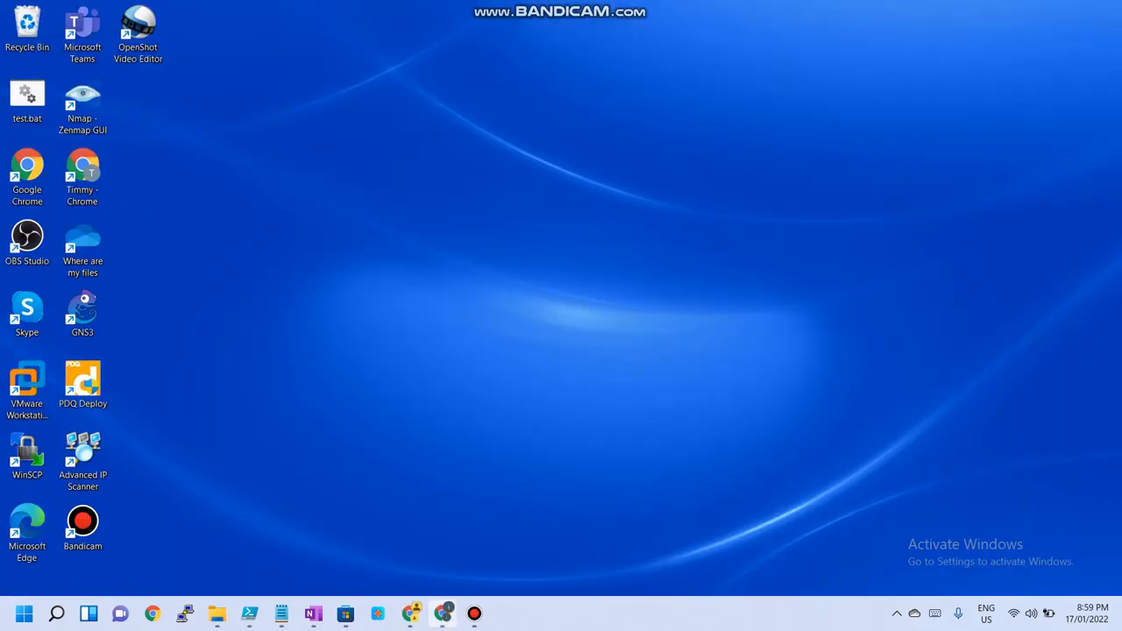
{"action": "left_click", "coordinate": [442, 614]}
{"action": "left_click", "coordinate": [410, 614]}
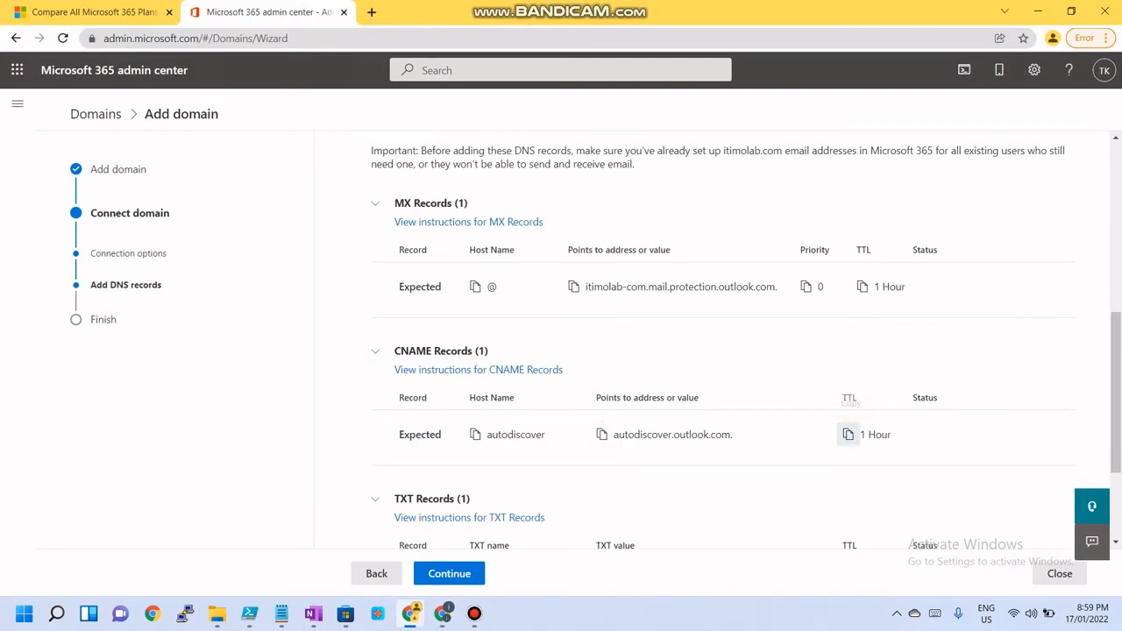
{"action": "left_click", "coordinate": [1037, 12]}
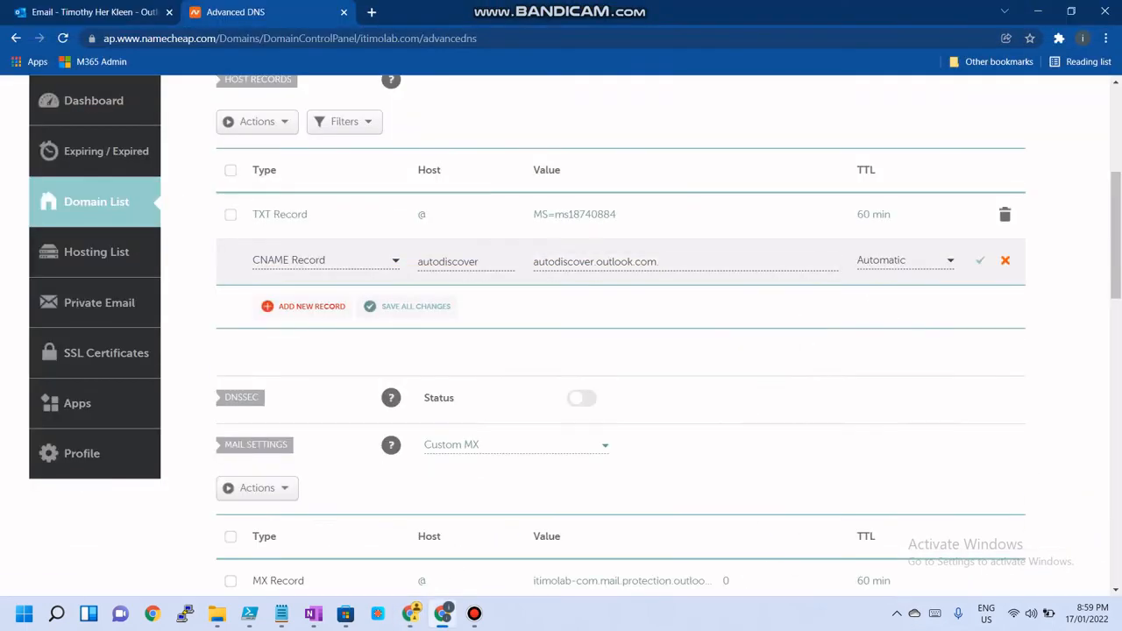
Set the CNAME record's TTL to 60 min and save the record
{"action": "left_click", "coordinate": [906, 260]}
{"action": "left_click", "coordinate": [879, 386]}
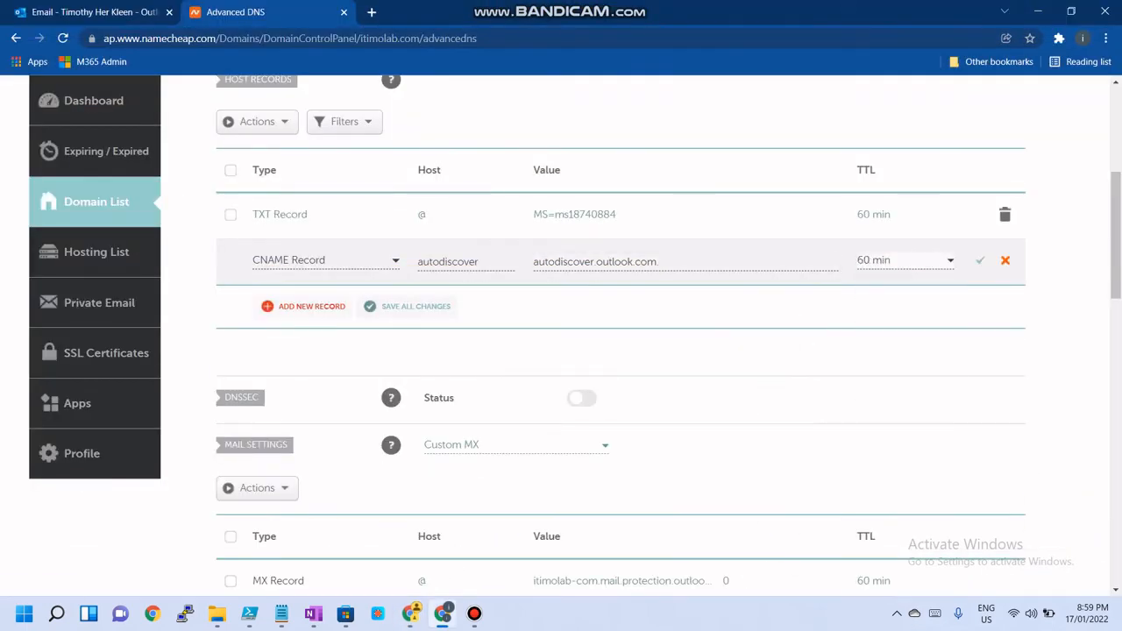
{"action": "left_click", "coordinate": [980, 260]}
Add a new TXT Record host row with host @, after checking the SPF TXT record required in the admin center
{"action": "mouse_move", "coordinate": [410, 614]}
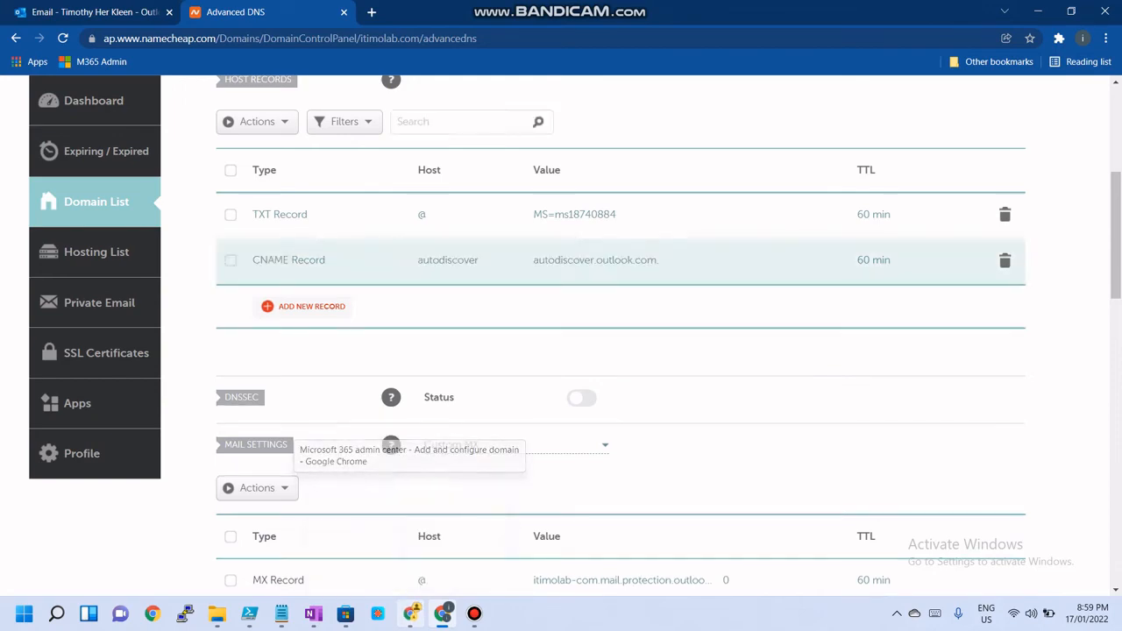
{"action": "left_click", "coordinate": [409, 535]}
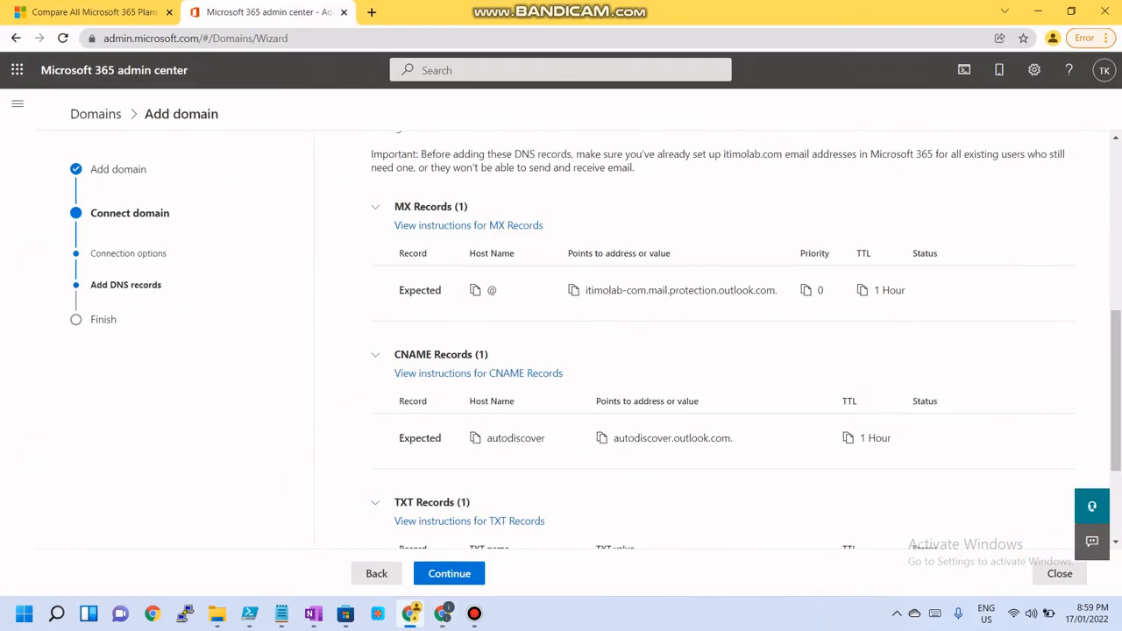
{"action": "scroll", "coordinate": [715, 333], "scroll_direction": "down", "scroll_amount": 3}
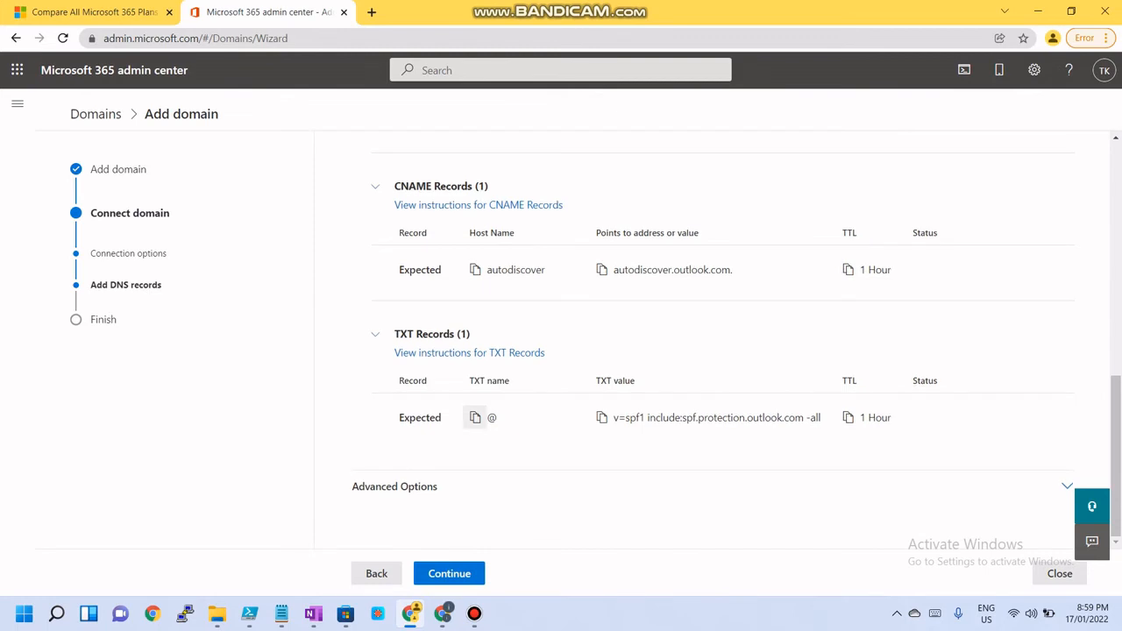
{"action": "left_click", "coordinate": [442, 613]}
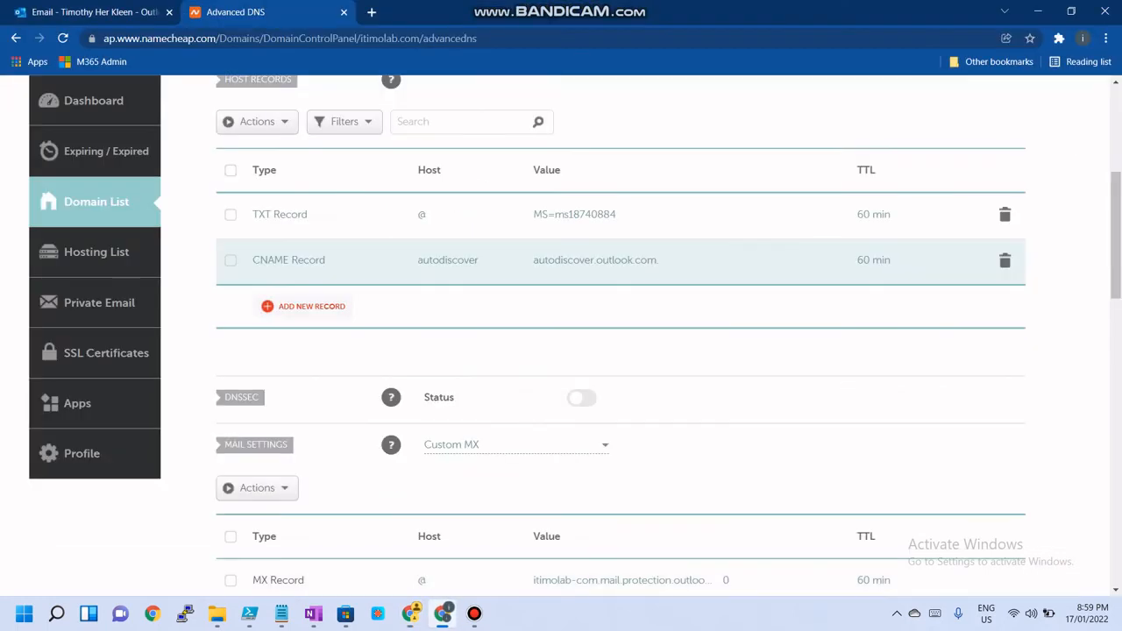
{"action": "left_click", "coordinate": [305, 307]}
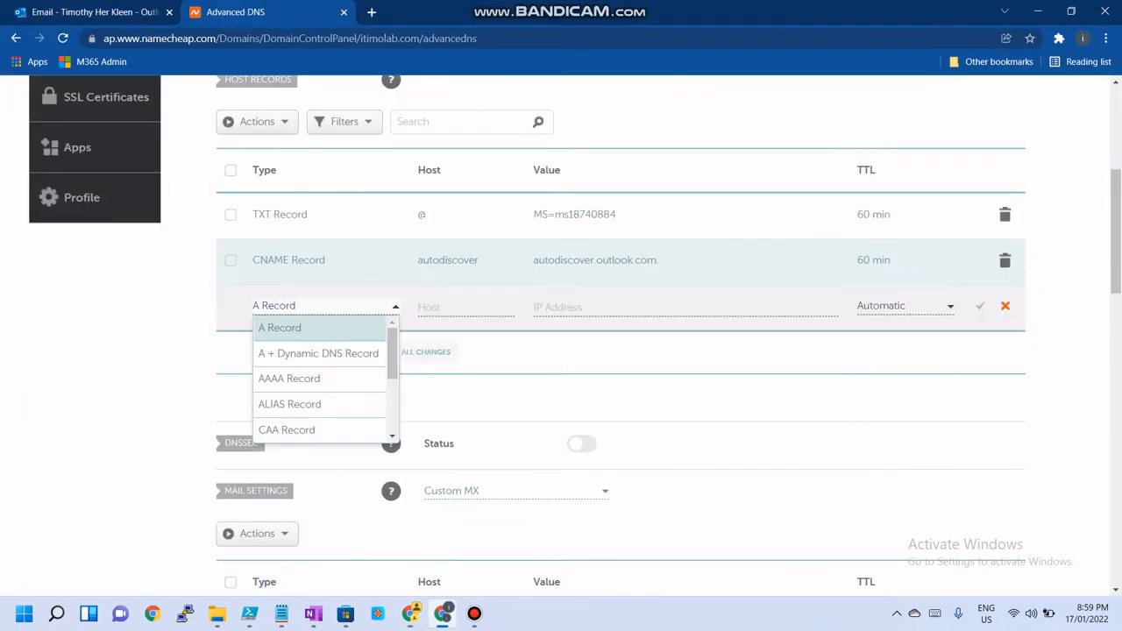
{"action": "left_click", "coordinate": [318, 306]}
{"action": "left_click", "coordinate": [320, 306]}
{"action": "scroll", "coordinate": [320, 456], "scroll_direction": "down", "scroll_amount": 8}
{"action": "scroll", "coordinate": [320, 350], "scroll_direction": "up", "scroll_amount": 5}
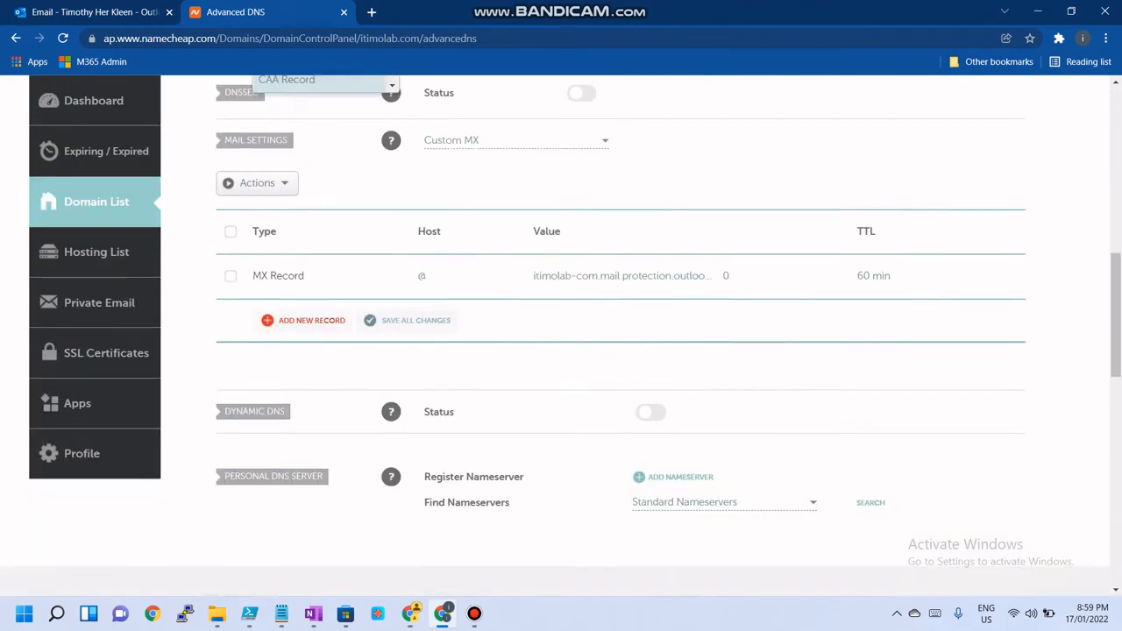
{"action": "scroll", "coordinate": [320, 194], "scroll_direction": "down", "scroll_amount": 1}
{"action": "scroll", "coordinate": [320, 195], "scroll_direction": "down", "scroll_amount": 2}
{"action": "left_click", "coordinate": [320, 235]}
{"action": "scroll", "coordinate": [320, 235], "scroll_direction": "up", "scroll_amount": 2}
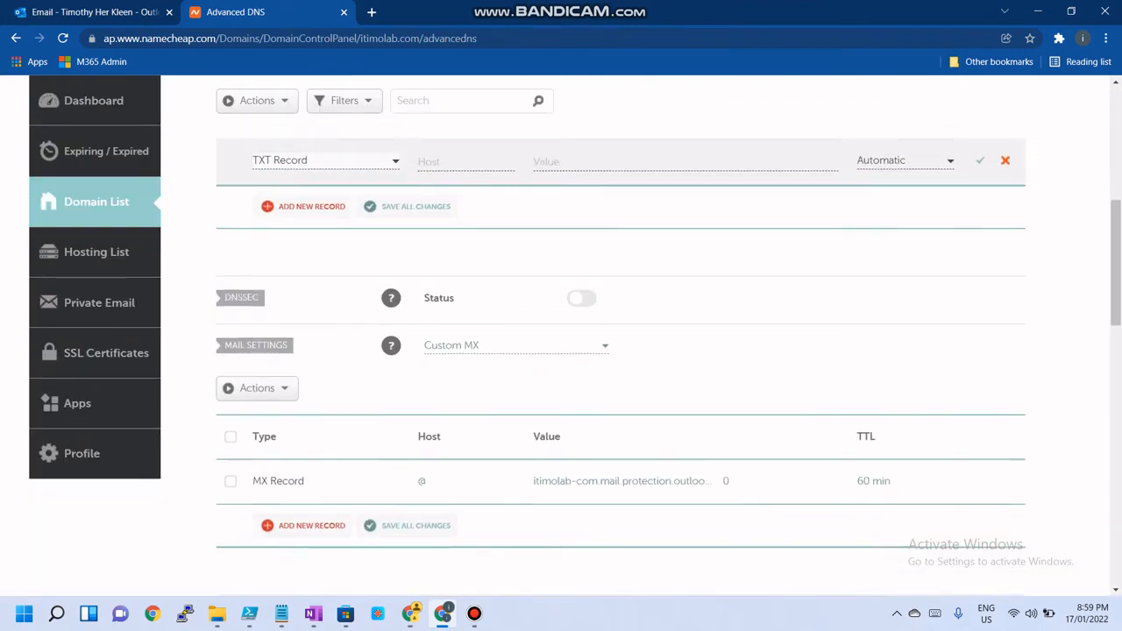
{"action": "scroll", "coordinate": [465, 307], "scroll_direction": "up", "scroll_amount": 2}
{"action": "left_click", "coordinate": [465, 379]}
{"action": "type", "text": "@"}
Set the TXT record's value to v=spf1 include:spf.protection.outlook.com -all copied from the admin center, TTL 60 min, and save it
{"action": "left_click", "coordinate": [411, 614]}
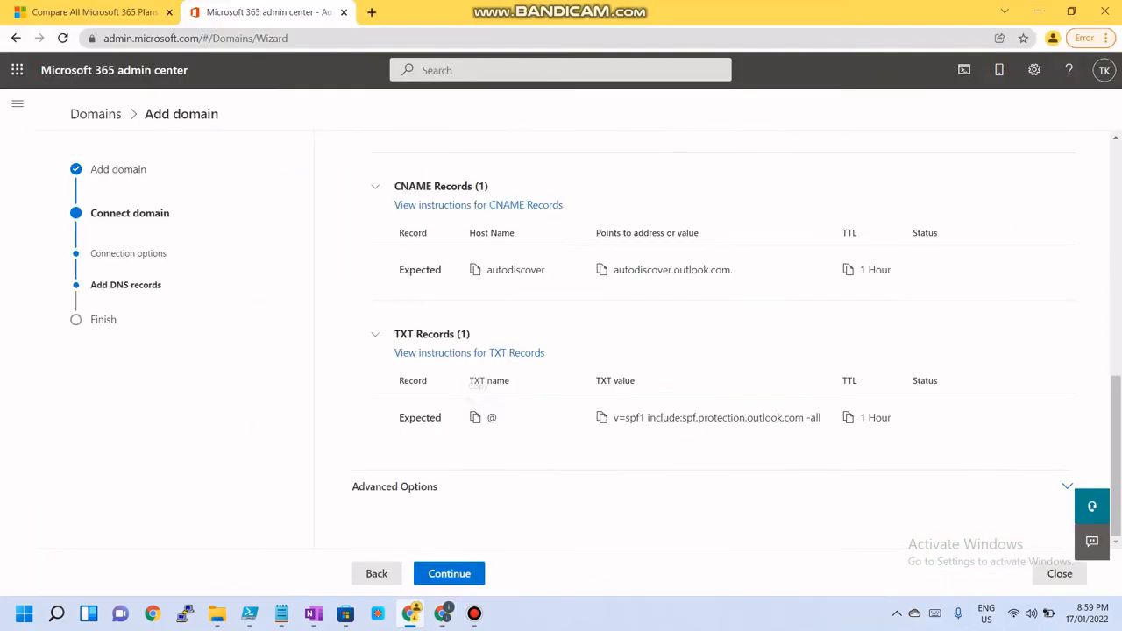
{"action": "left_click", "coordinate": [602, 418]}
{"action": "left_click", "coordinate": [1039, 12]}
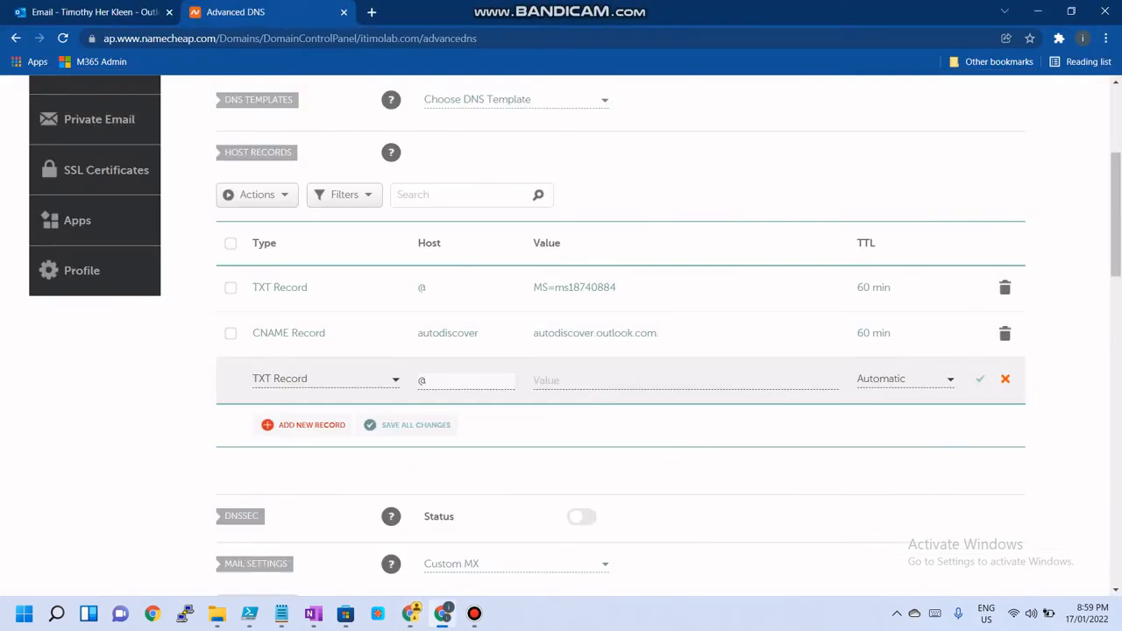
{"action": "left_click", "coordinate": [640, 380]}
{"action": "key", "text": "ctrl+v"}
{"action": "left_click", "coordinate": [905, 379]}
{"action": "left_click", "coordinate": [881, 427]}
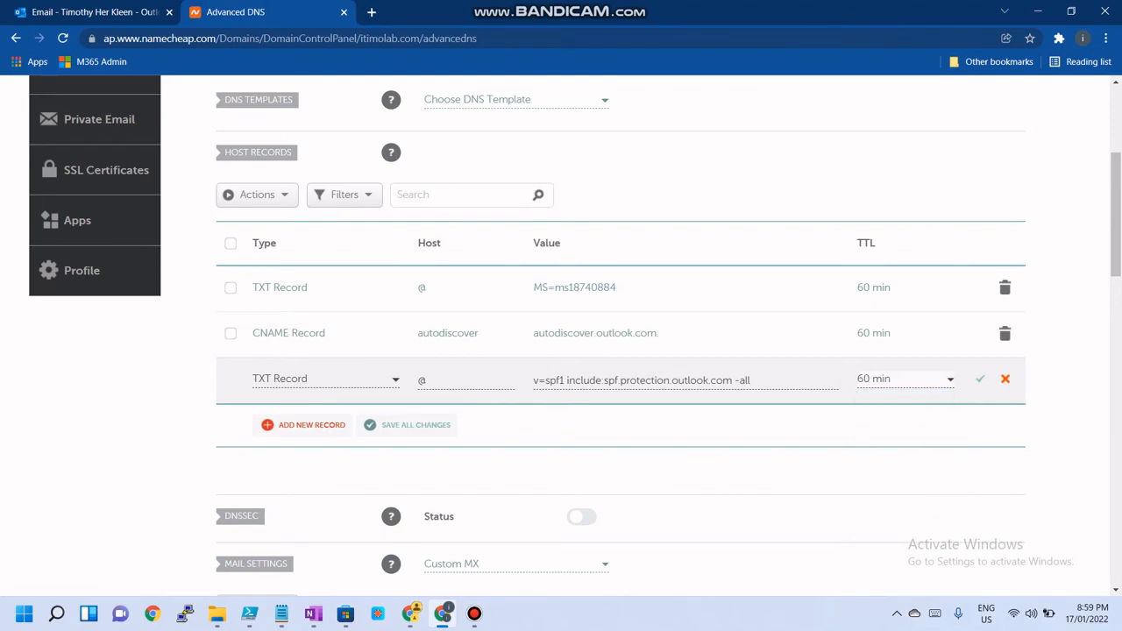
{"action": "left_click", "coordinate": [411, 614]}
{"action": "left_click", "coordinate": [410, 614]}
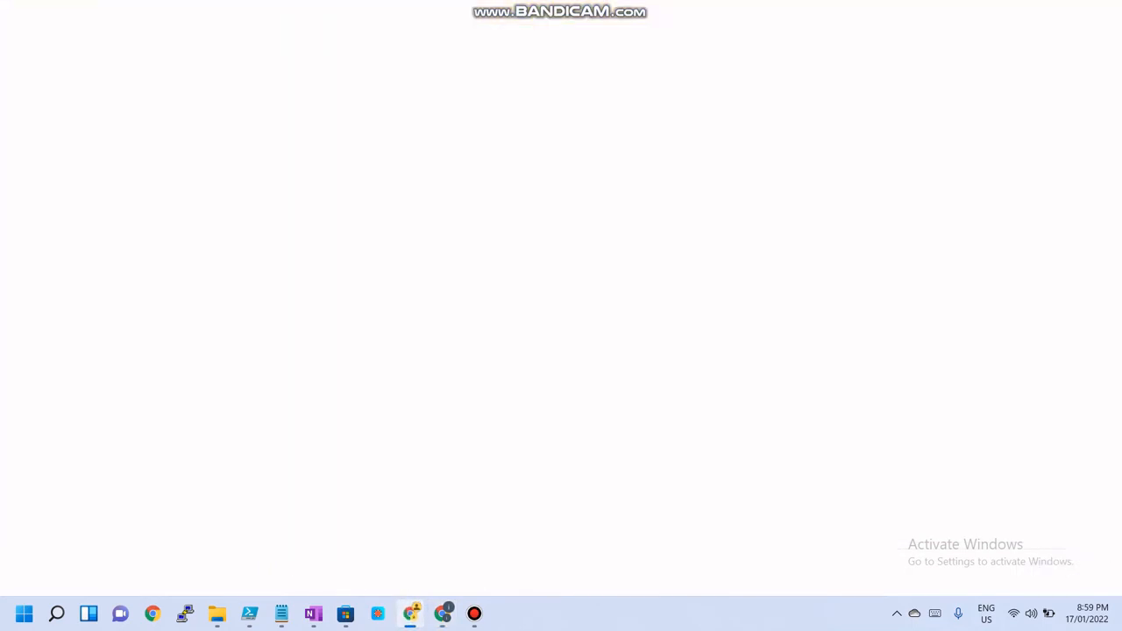
{"action": "left_click", "coordinate": [979, 379]}
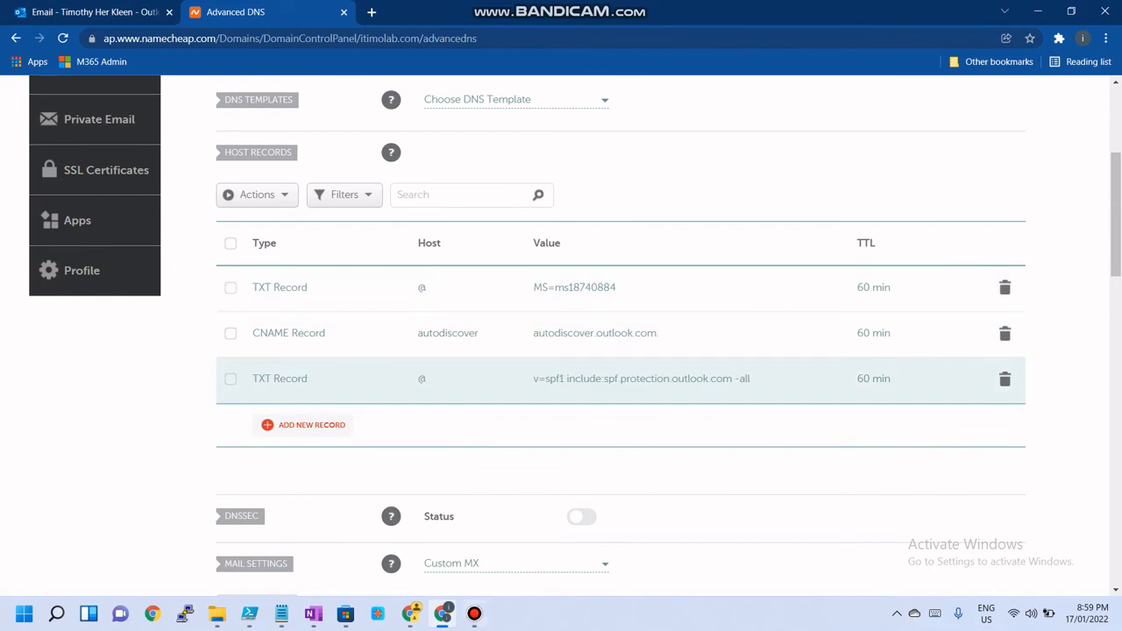
Continue the admin center's domain wizard to finish connecting the domain
{"action": "left_click", "coordinate": [410, 614]}
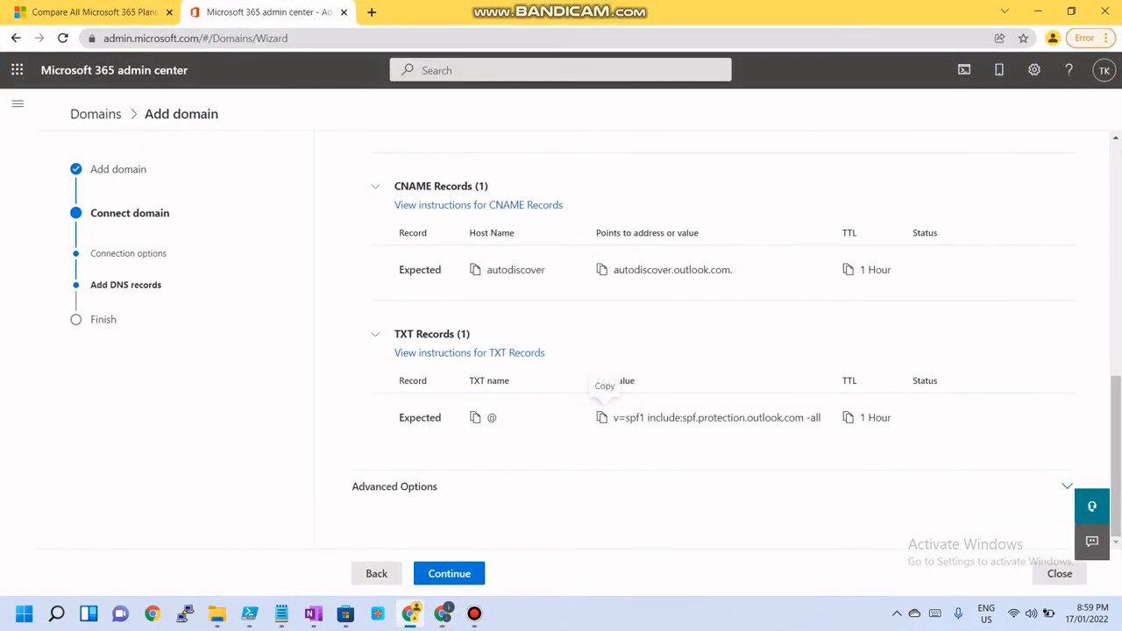
{"action": "left_click", "coordinate": [452, 574]}
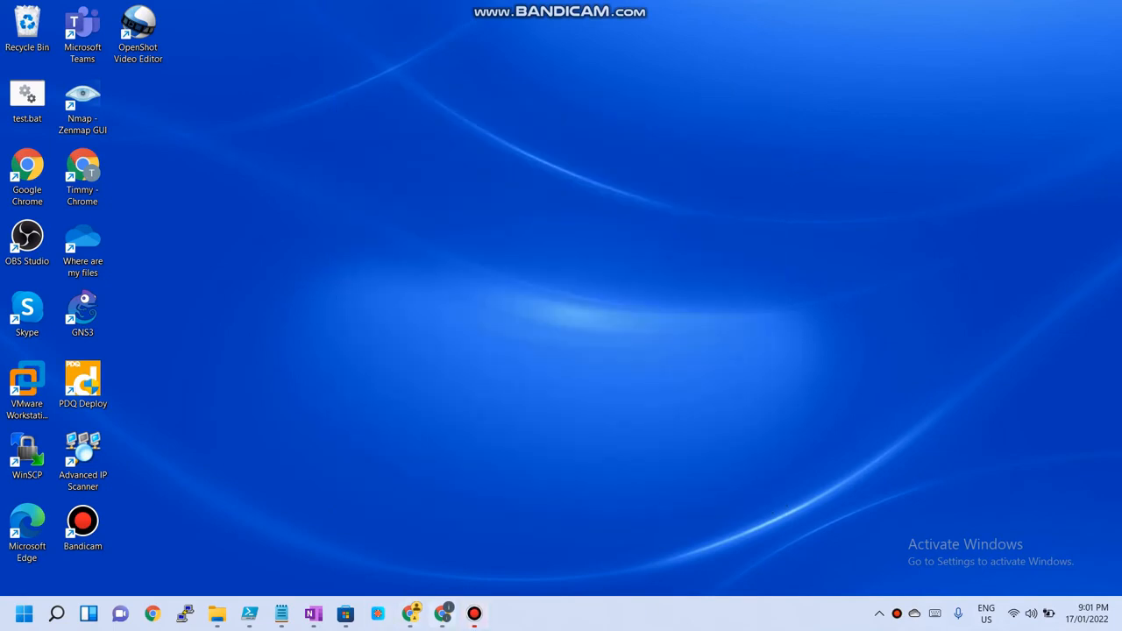
{"action": "left_click", "coordinate": [443, 614]}
{"action": "left_click", "coordinate": [442, 614]}
{"action": "left_click", "coordinate": [410, 614]}
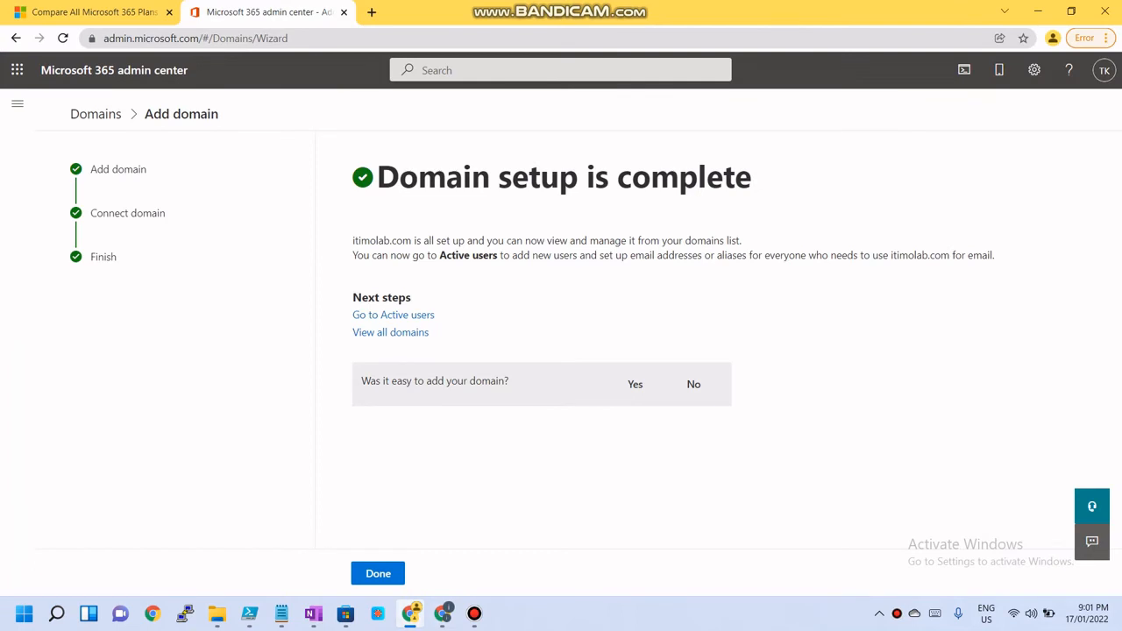
Answer the domain setup feedback with Yes, enter learning as the comment, and submit it
{"action": "left_click_drag", "start_coordinate": [377, 176], "coordinate": [751, 177]}
{"action": "left_click", "coordinate": [635, 384]}
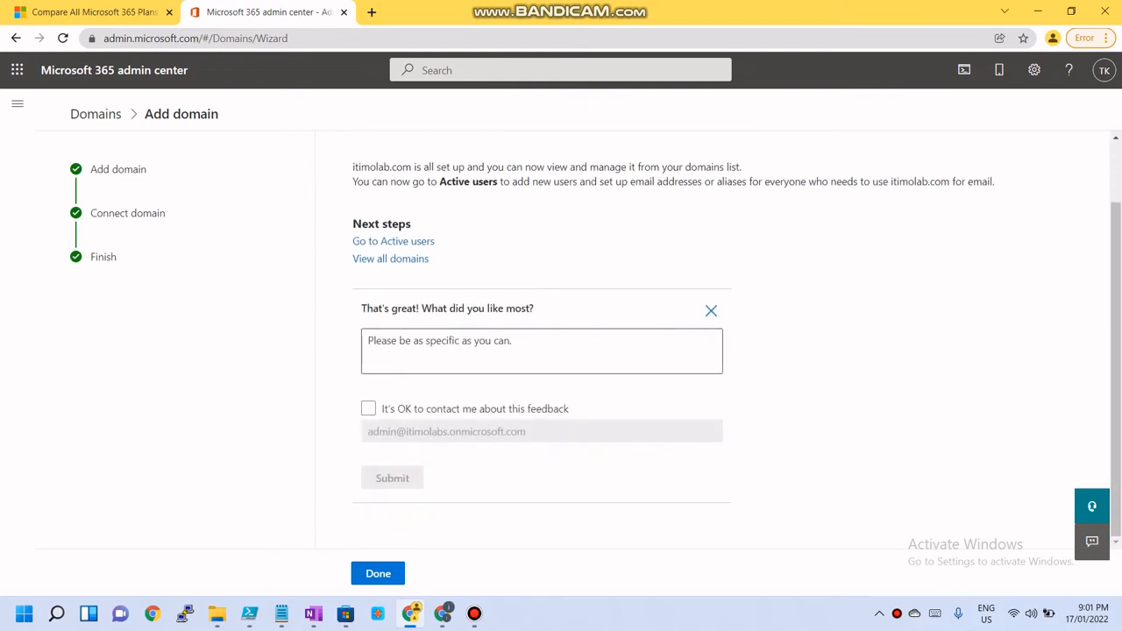
{"action": "left_click", "coordinate": [526, 350]}
{"action": "type", "text": "I"}
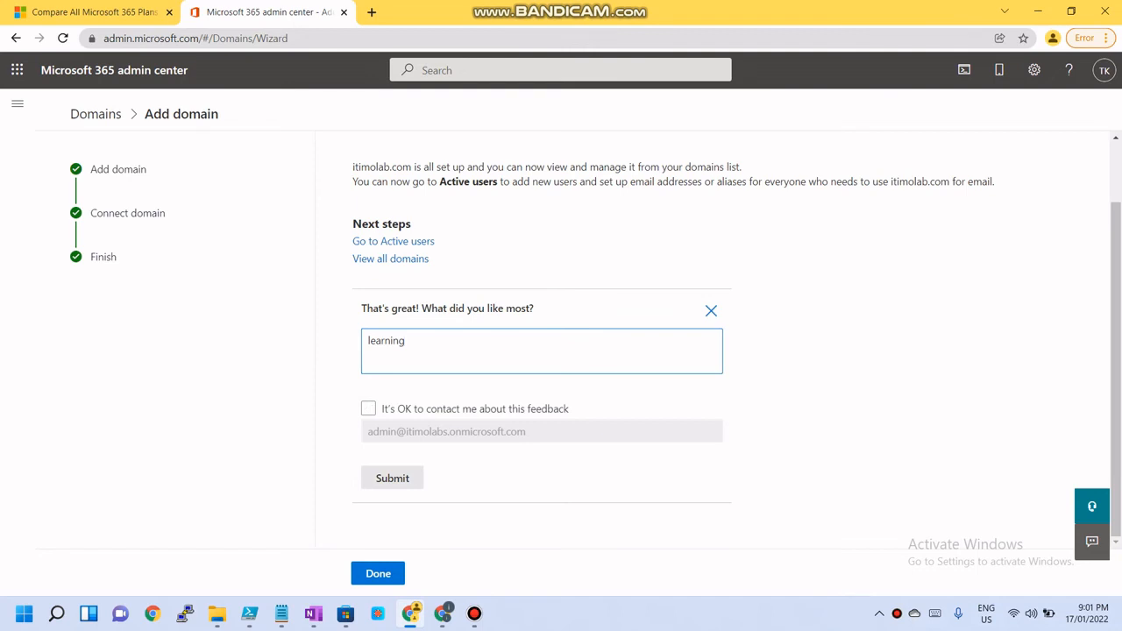
{"action": "left_click", "coordinate": [392, 478]}
Close the wizard, go to the admin center home, and open the admin user's account details
{"action": "left_click", "coordinate": [378, 574]}
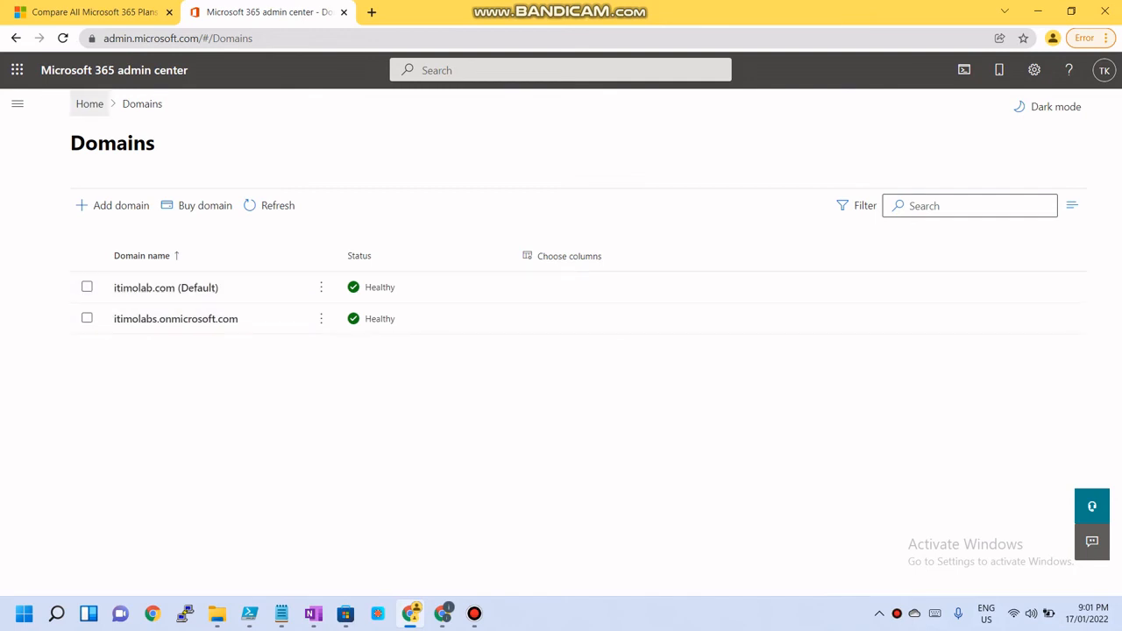
{"action": "left_click", "coordinate": [90, 104]}
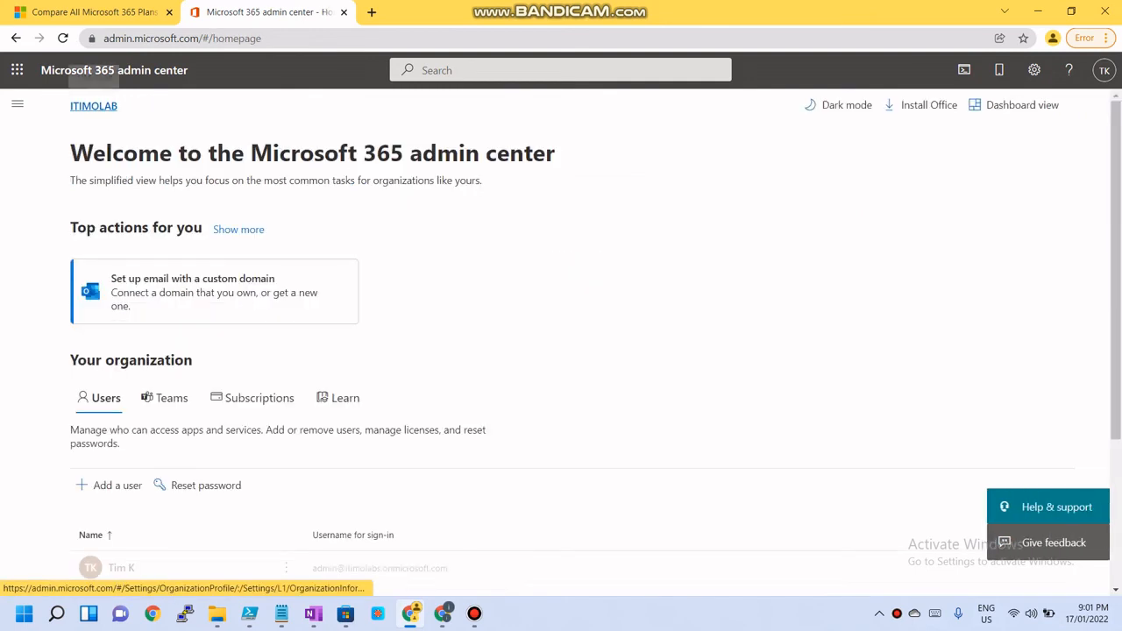
{"action": "scroll", "coordinate": [92, 100], "scroll_direction": "down", "scroll_amount": 2}
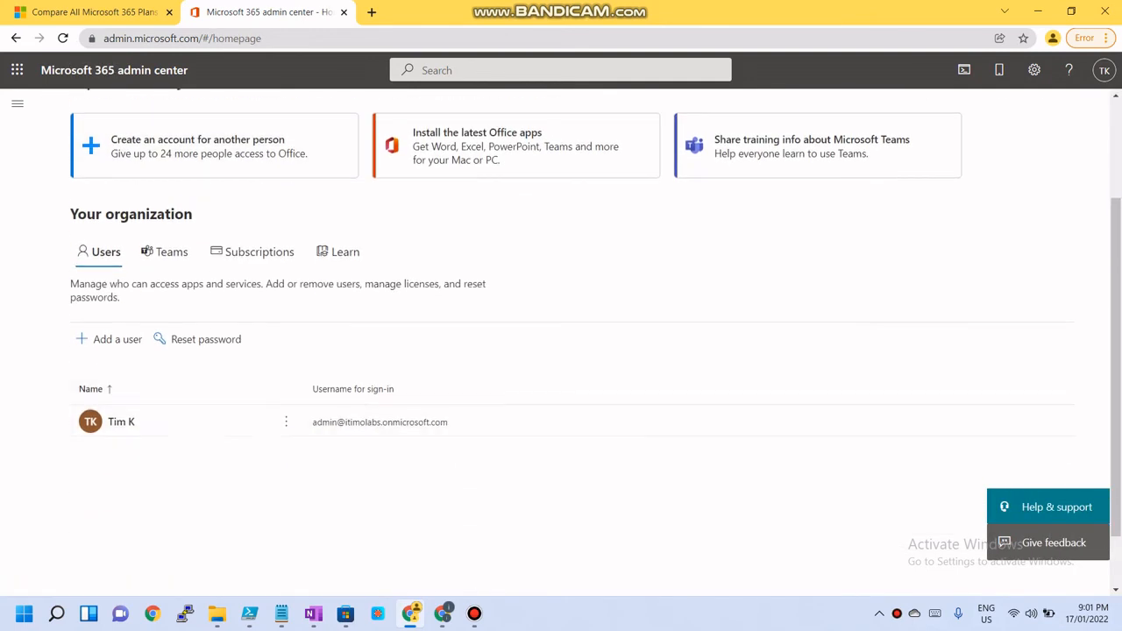
{"action": "left_click", "coordinate": [121, 423]}
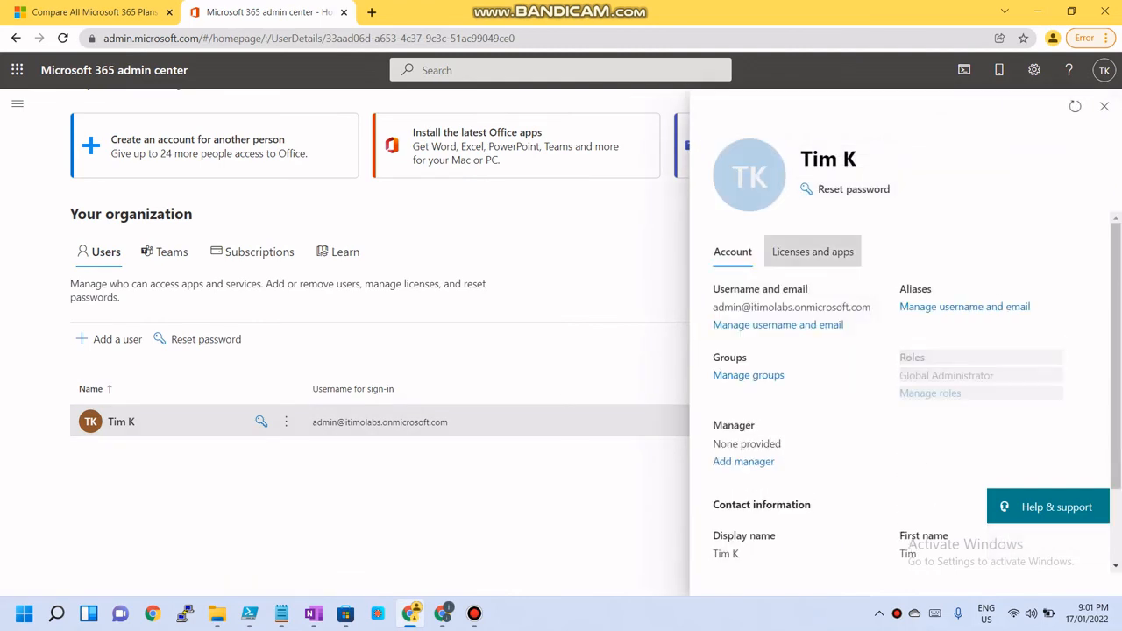
Change the admin user's primary email and username domain to itimolab.com and save the changes
{"action": "left_click", "coordinate": [778, 325]}
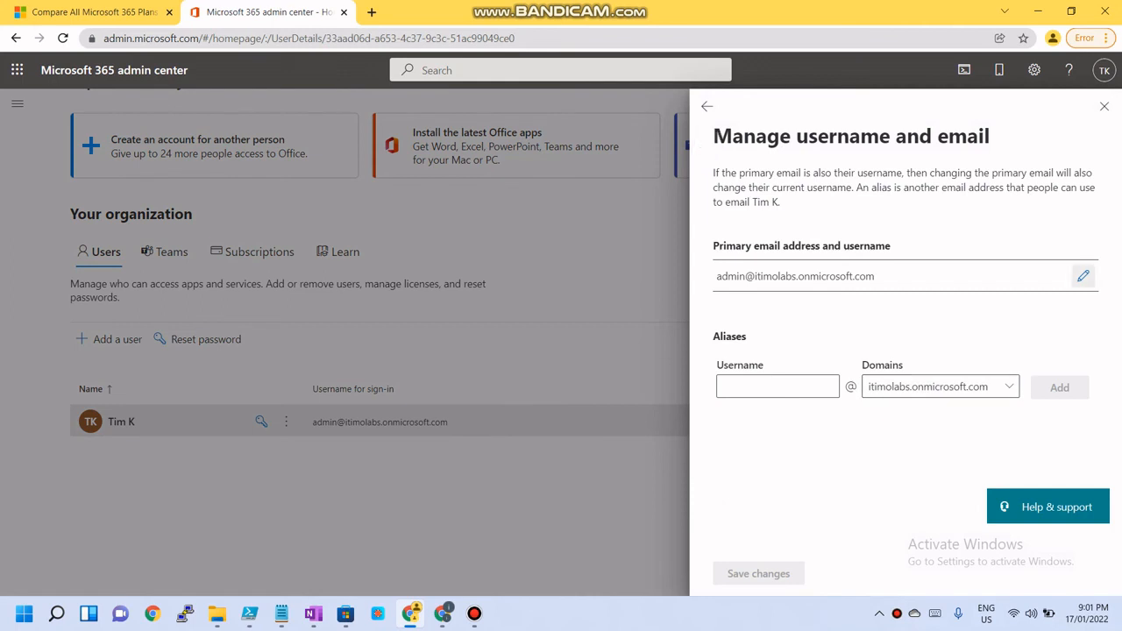
{"action": "left_click", "coordinate": [1084, 275]}
{"action": "left_click", "coordinate": [951, 296]}
{"action": "left_click", "coordinate": [913, 322]}
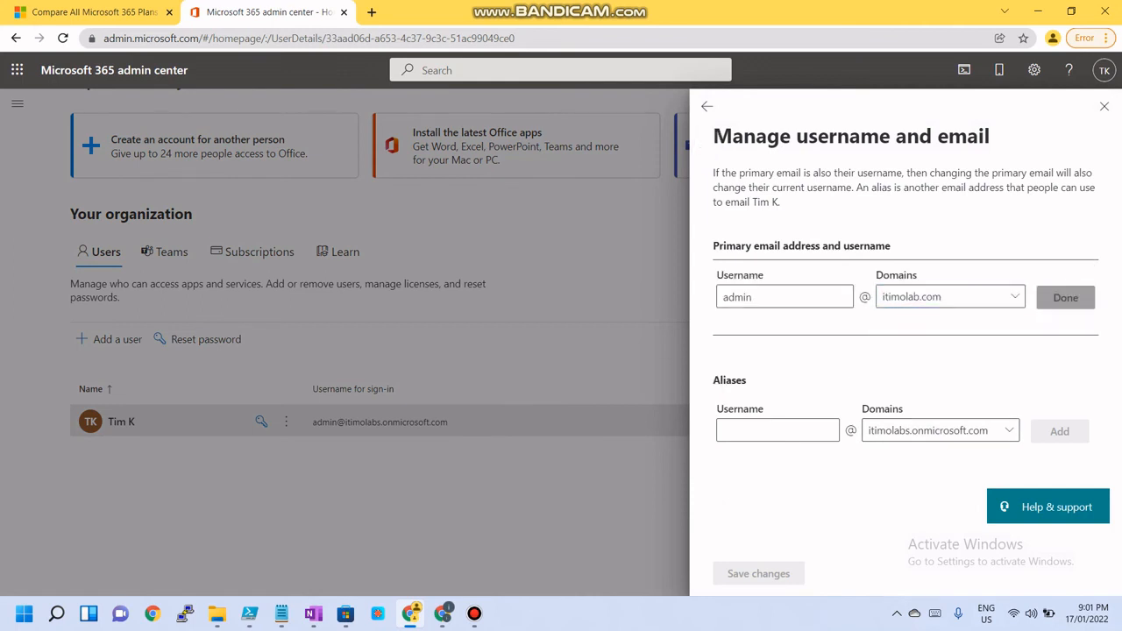
{"action": "left_click", "coordinate": [1066, 298]}
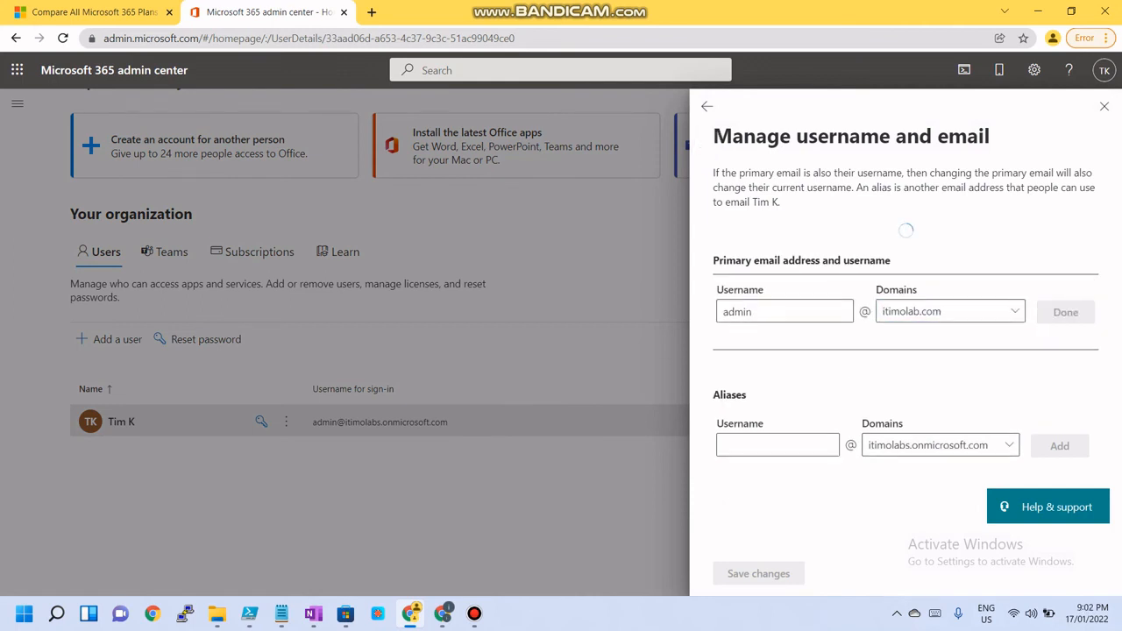
{"action": "left_click", "coordinate": [758, 574]}
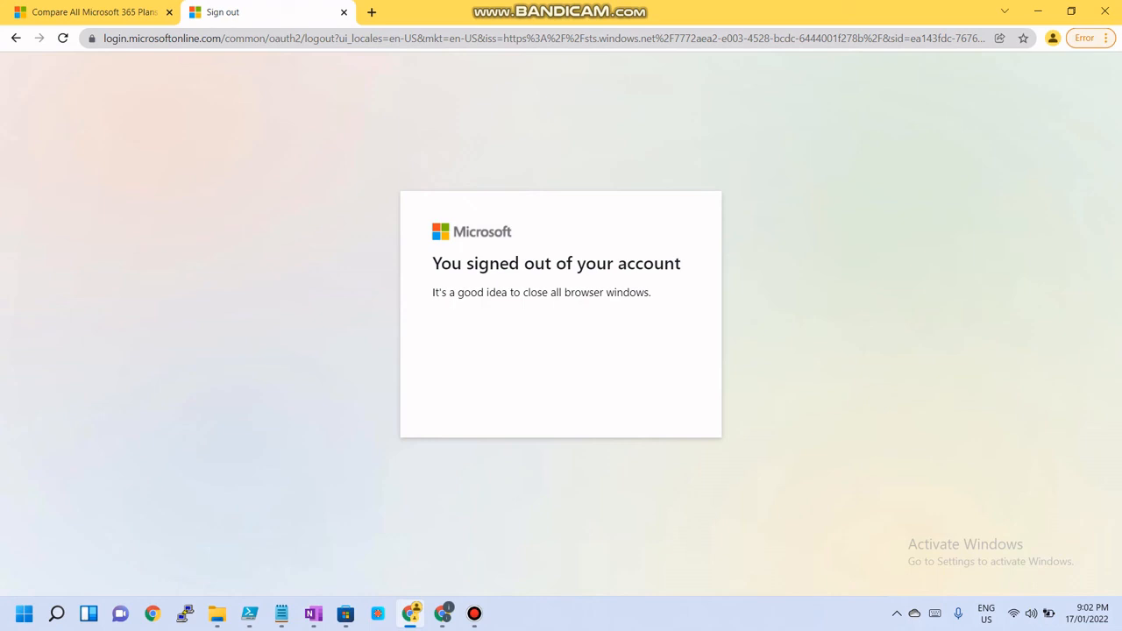
Reopen the Microsoft 365 admin center address after being signed out
{"action": "key", "text": "ctrl+l"}
{"action": "type", "text": "o"}
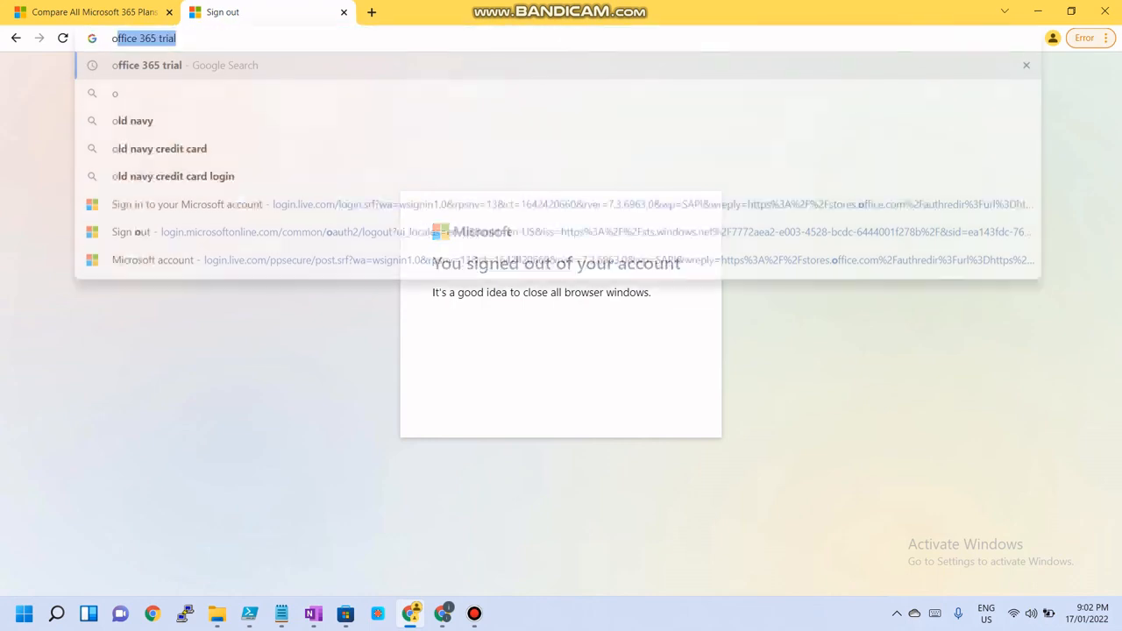
{"action": "key", "text": "BackSpace"}
{"action": "key", "text": "BackSpace"}
{"action": "type", "text": "admin"}
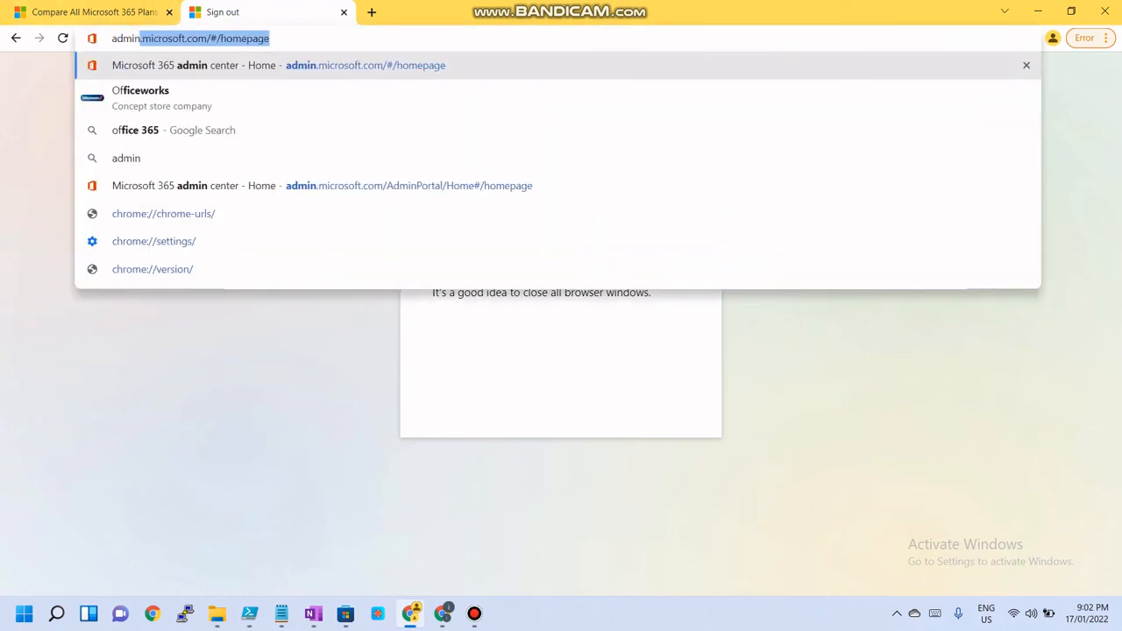
{"action": "key", "text": "Return"}
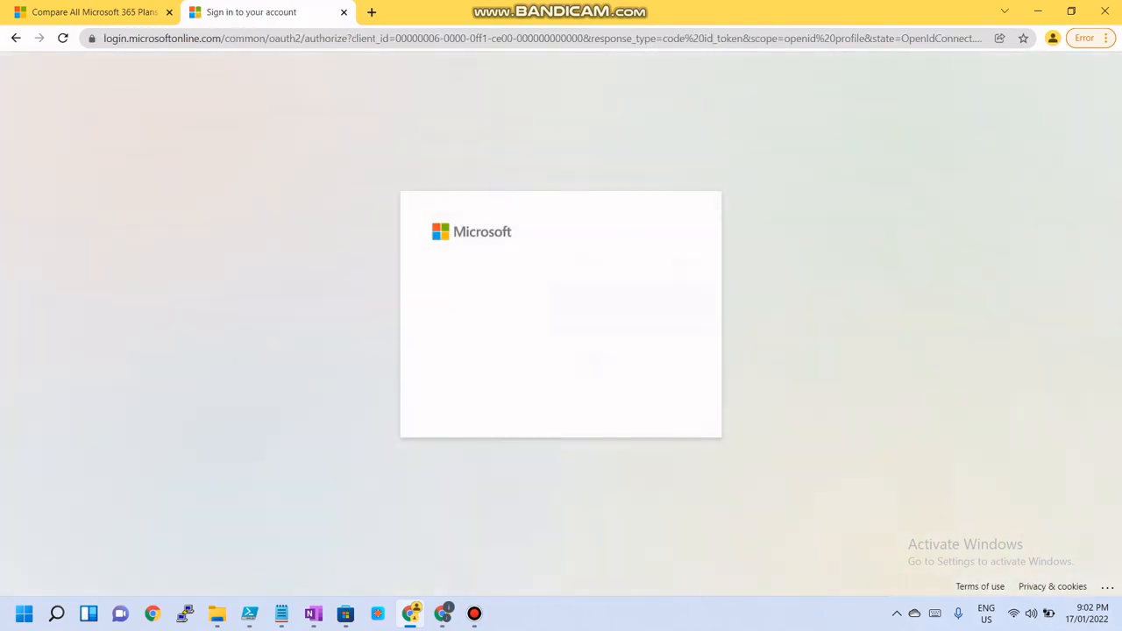
Enter the admin account's new e-mail address on the sign-in page
{"action": "left_click", "coordinate": [526, 361]}
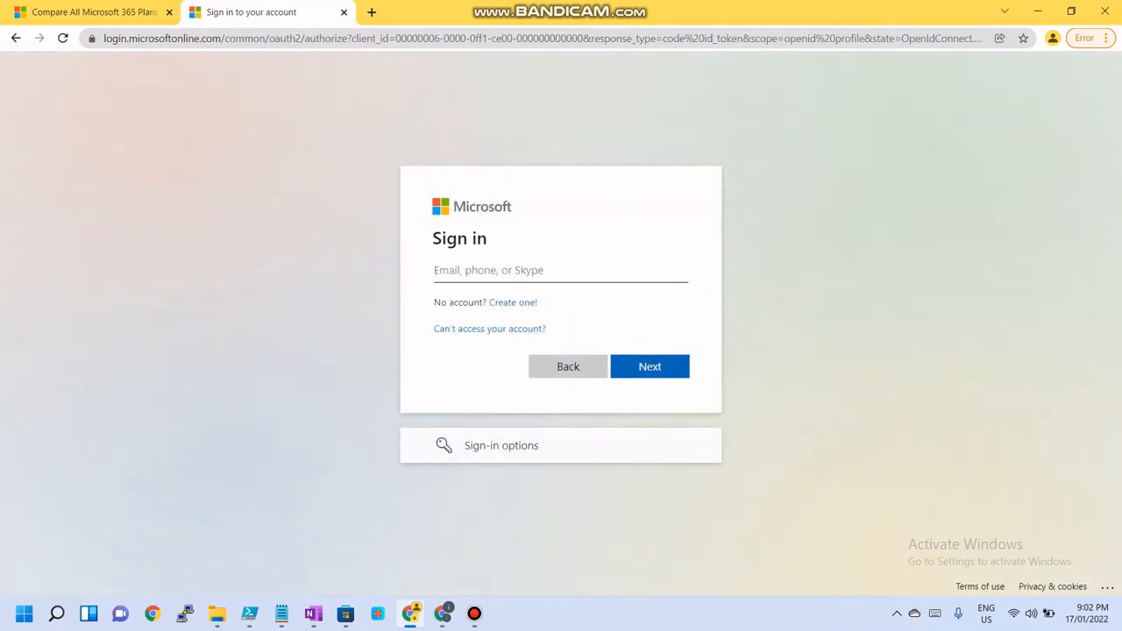
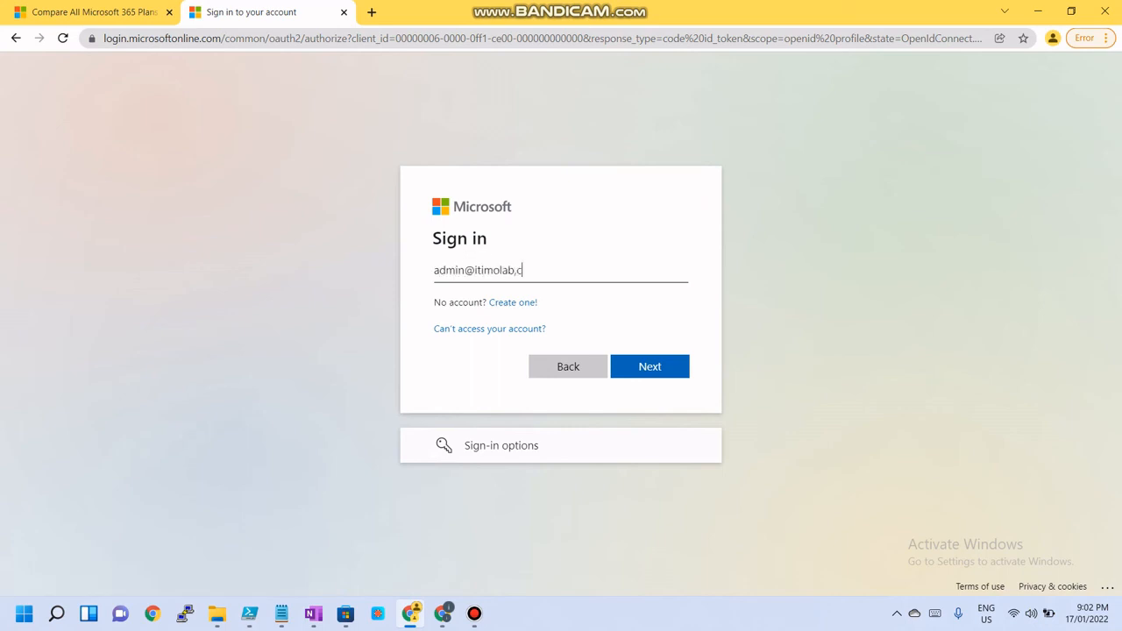
{"action": "key", "text": "Return"}
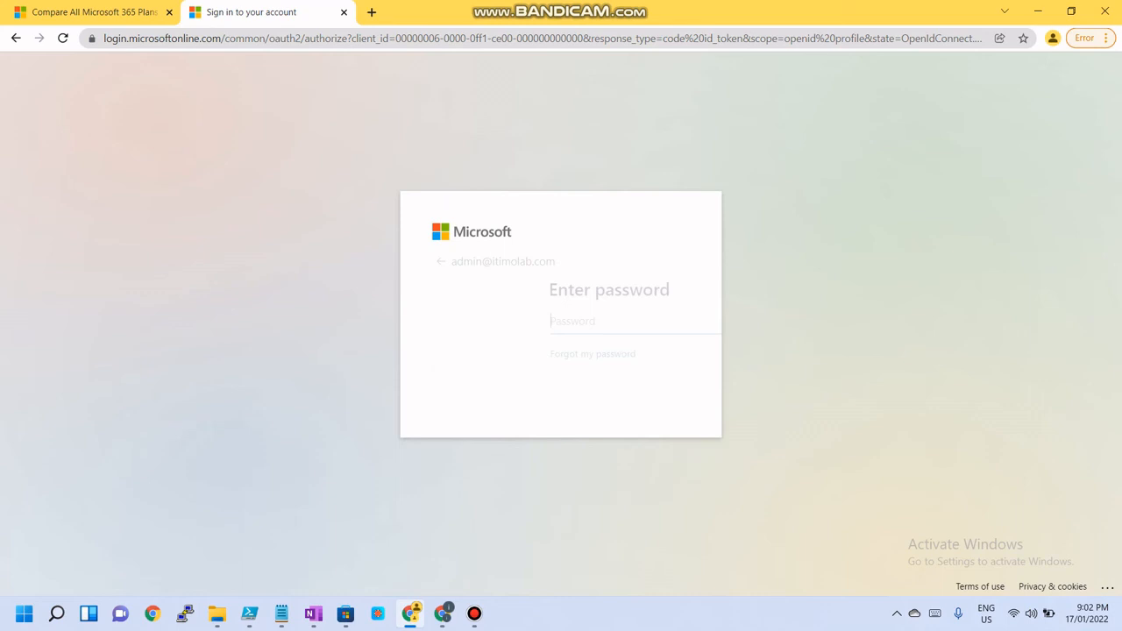
Enter the account password and choose to stay signed in without showing the prompt again
{"action": "type", "text": "•"}
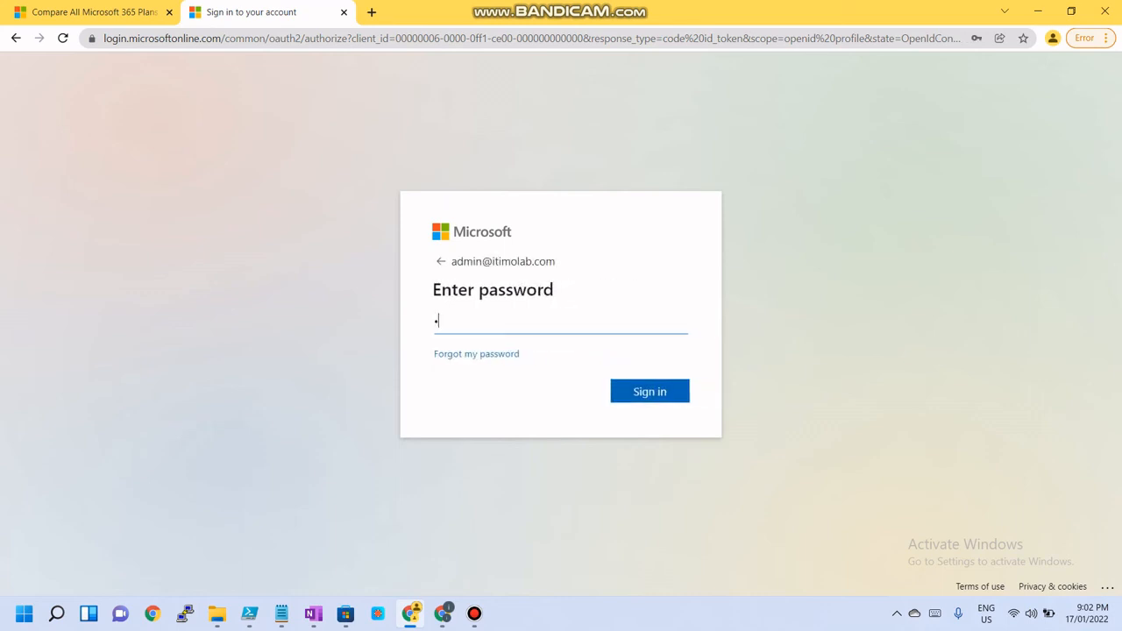
{"action": "type", "text": "•••••••••••••"}
{"action": "key", "text": "Return"}
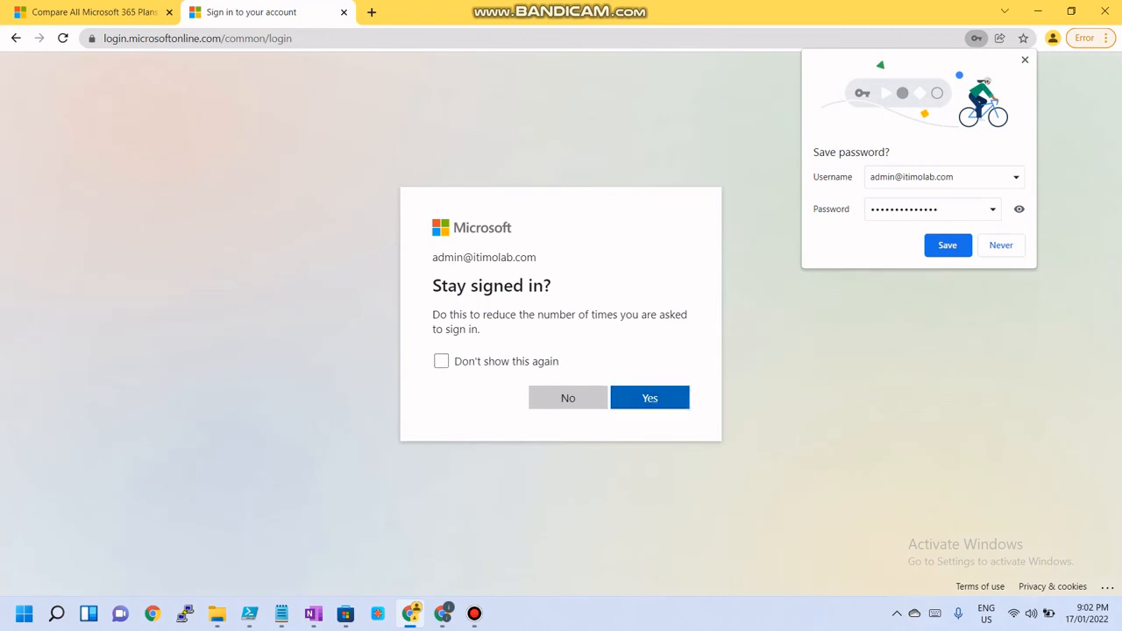
{"action": "left_click", "coordinate": [441, 361]}
{"action": "left_click", "coordinate": [650, 398]}
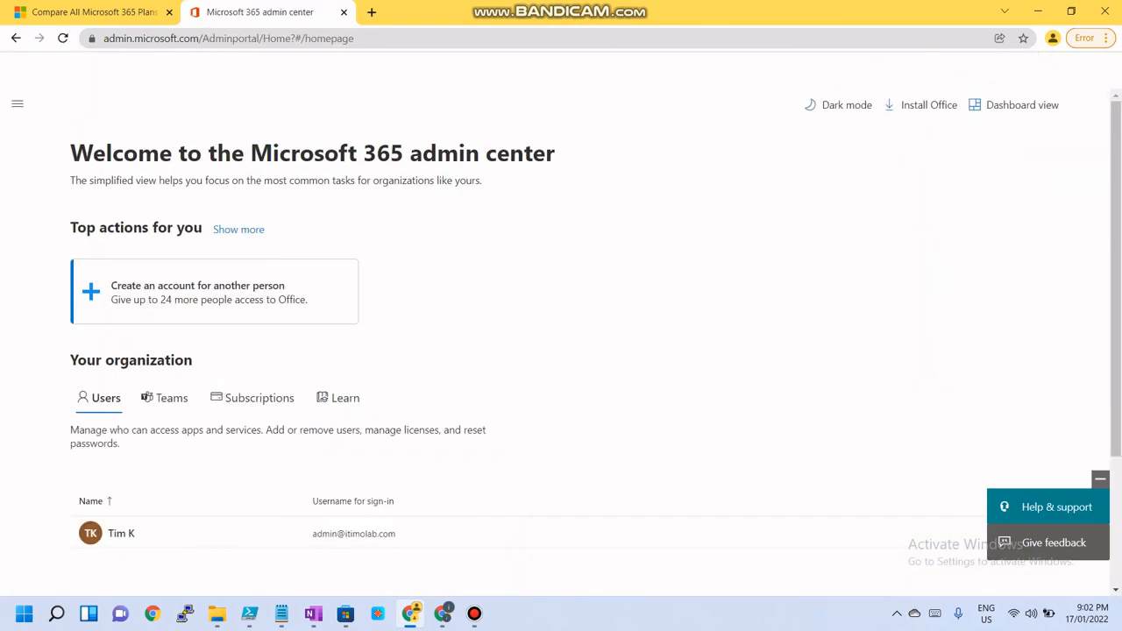
{"action": "scroll", "coordinate": [572, 349], "scroll_direction": "down", "scroll_amount": 3}
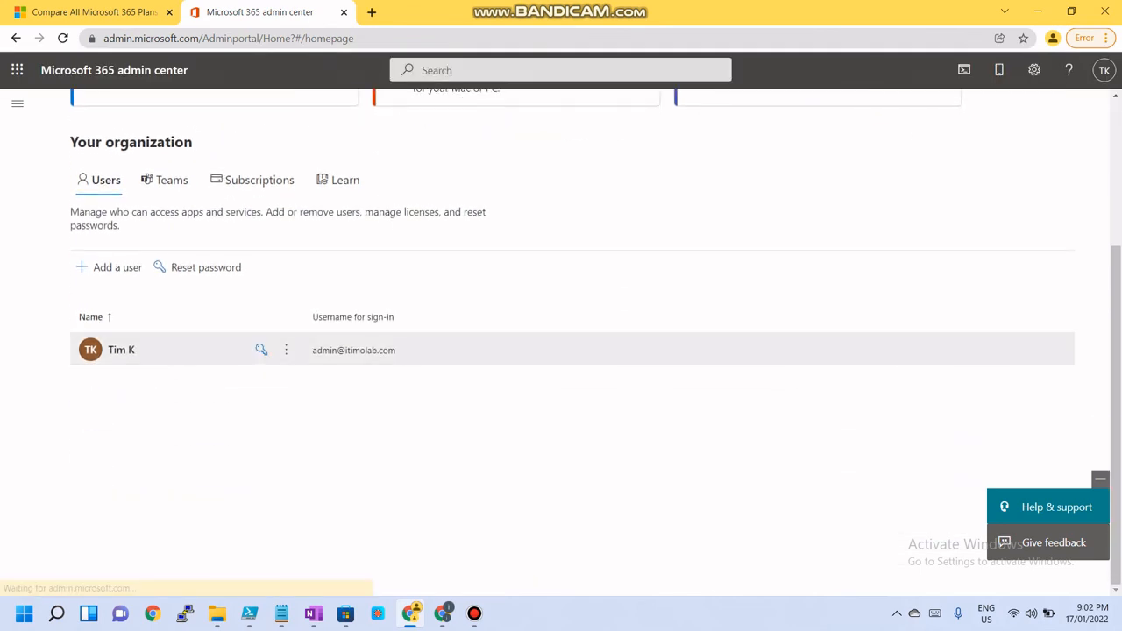
{"action": "scroll", "coordinate": [421, 363], "scroll_direction": "up", "scroll_amount": 1}
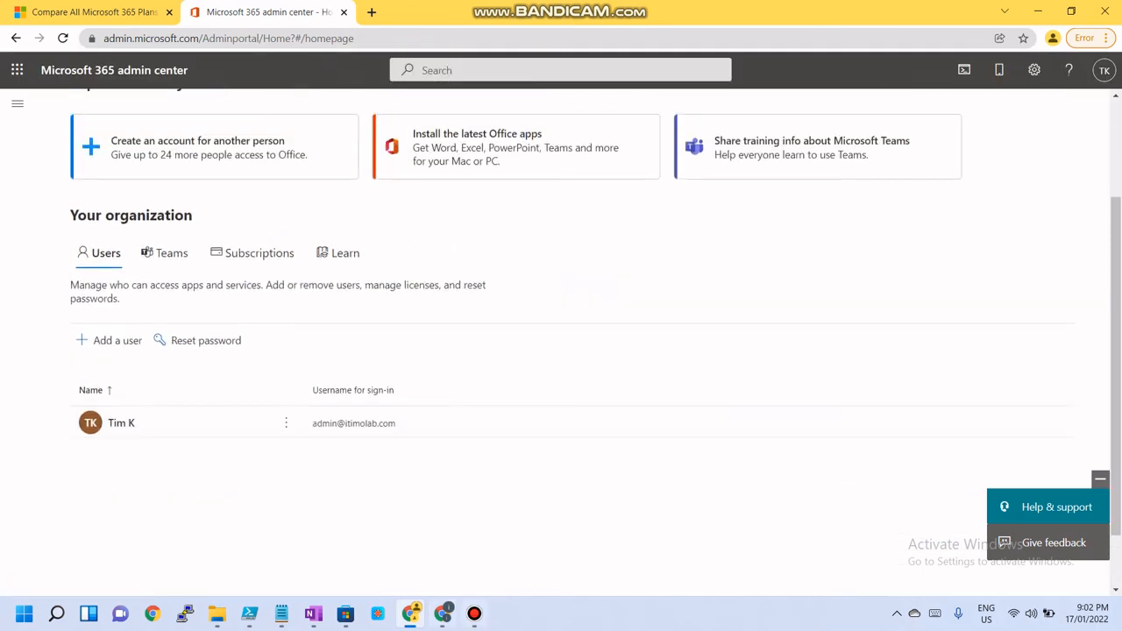
{"action": "mouse_move", "coordinate": [473, 614]}
{"action": "left_click", "coordinate": [473, 535]}
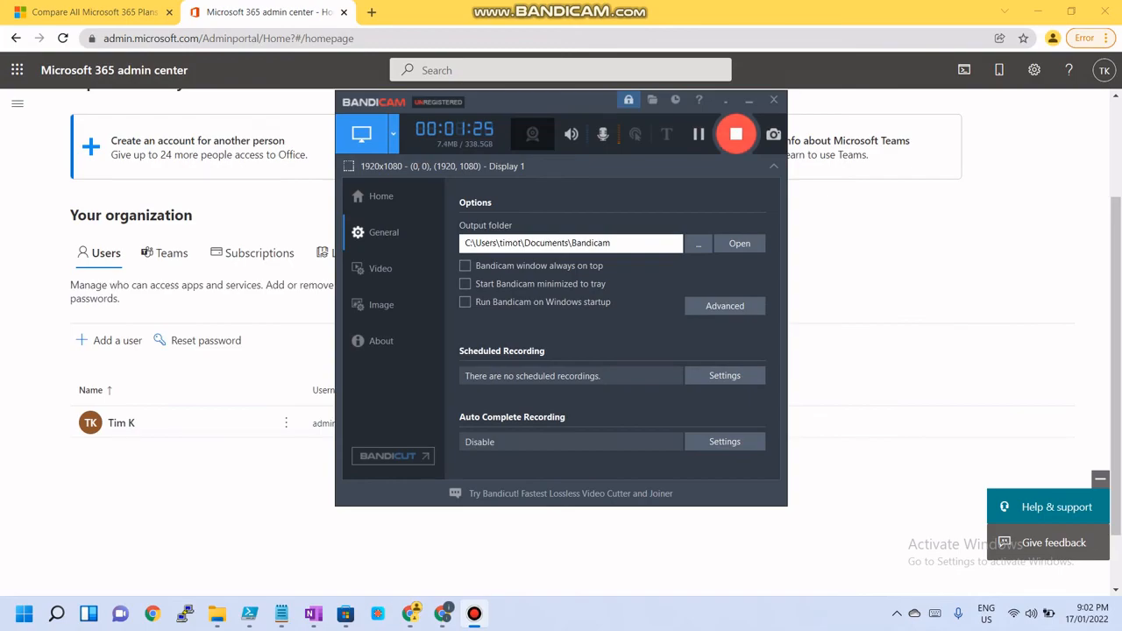